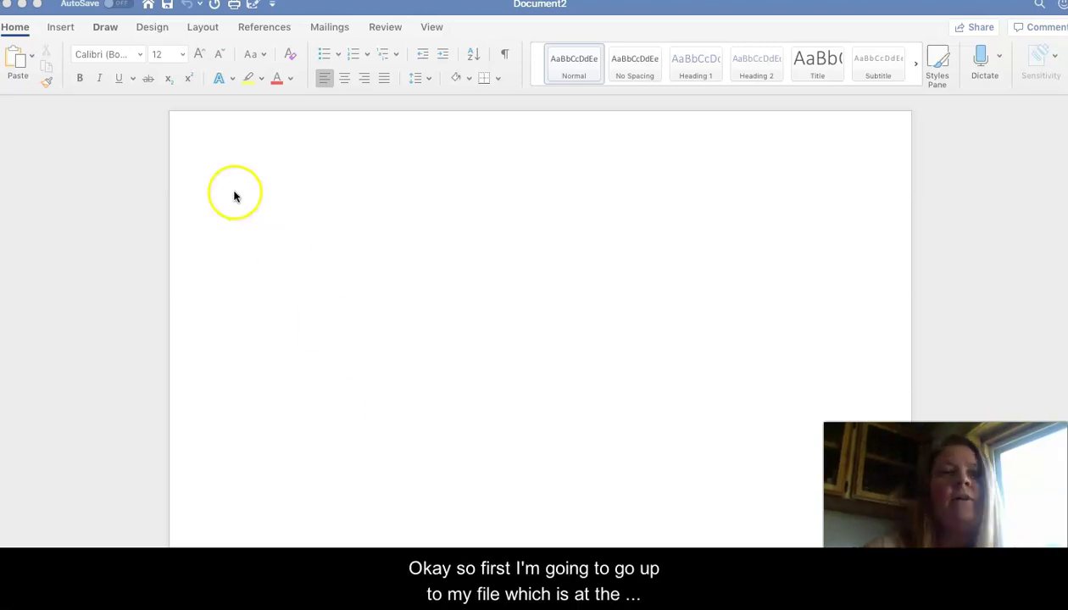
# Step: Create a new document (Document5) from the APA Style Paper template
pyautogui.click(146, 6)
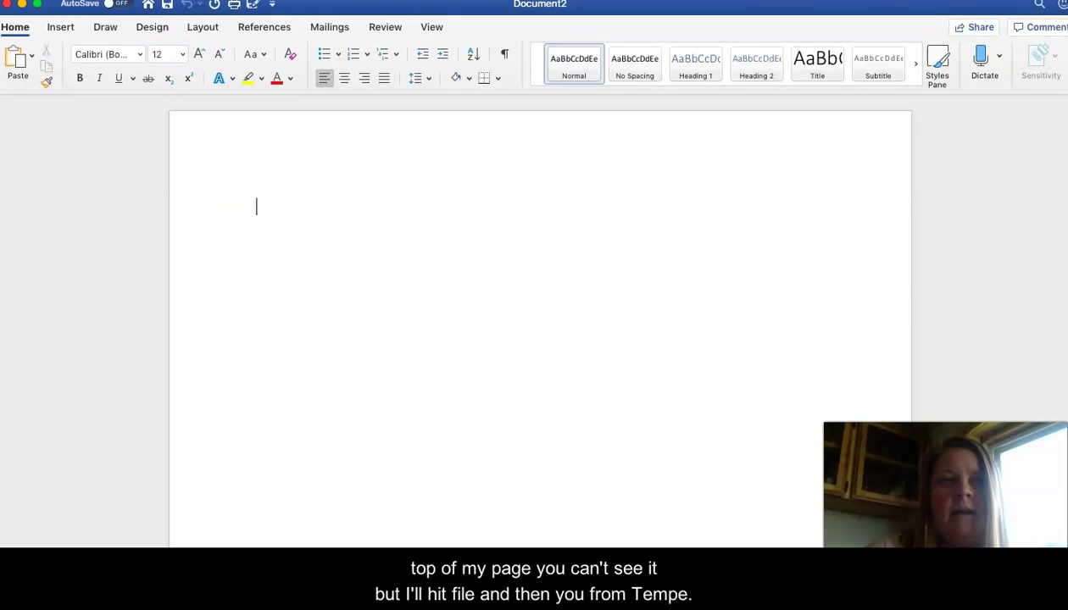
pyautogui.click(89, 0)
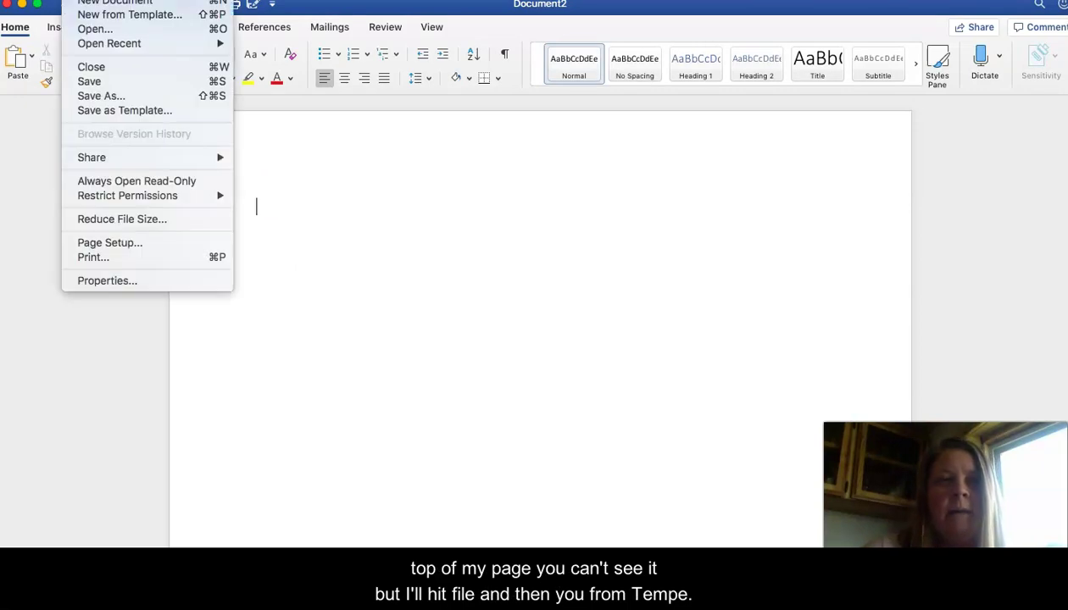
pyautogui.click(91, 15)
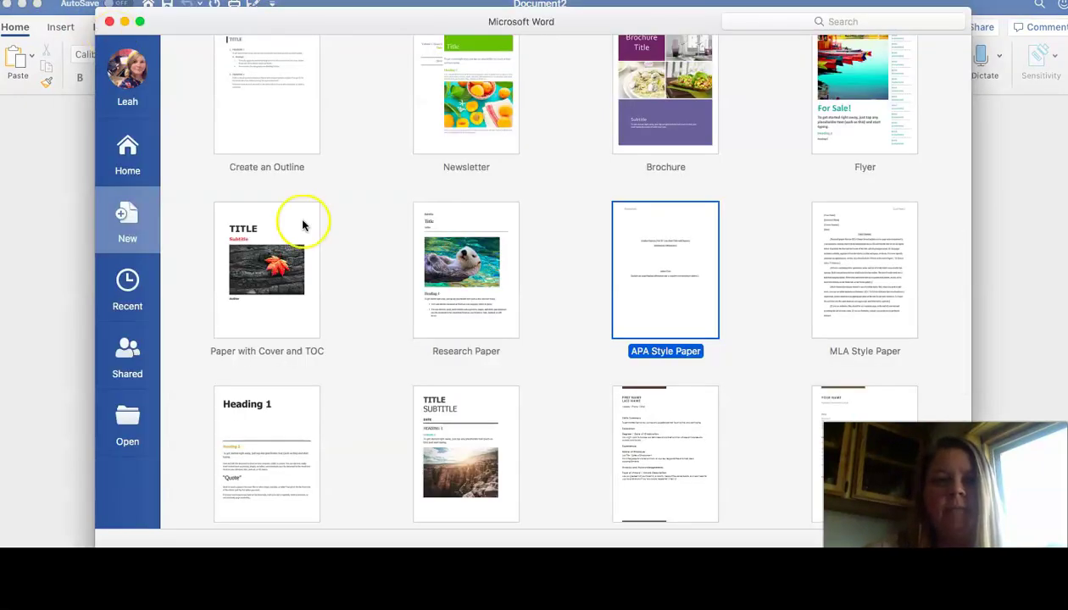
pyautogui.doubleClick(675, 288)
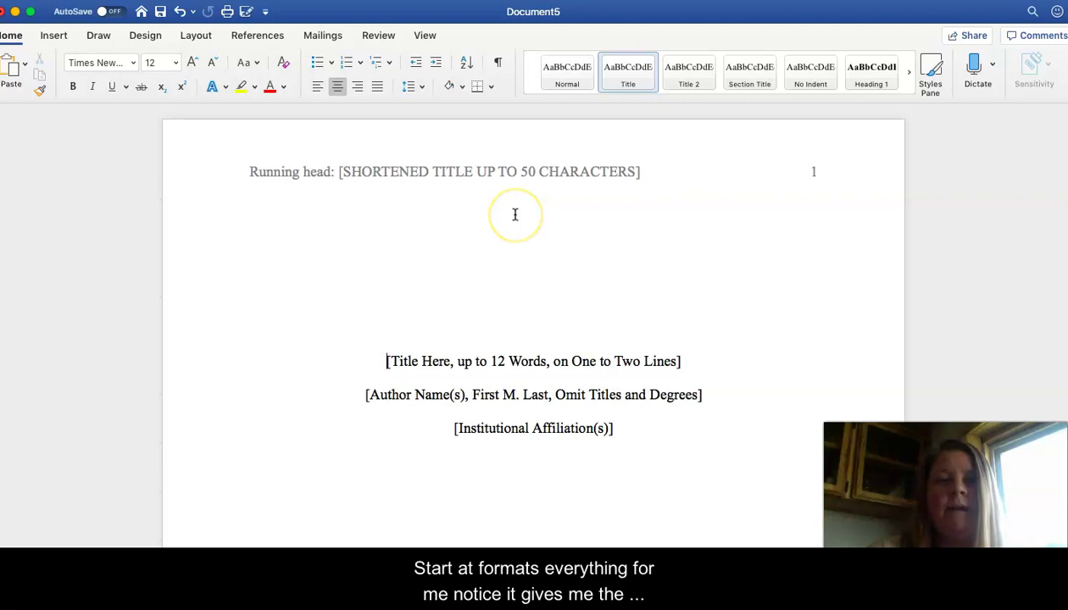
pyautogui.scroll(-15, 514, 215)
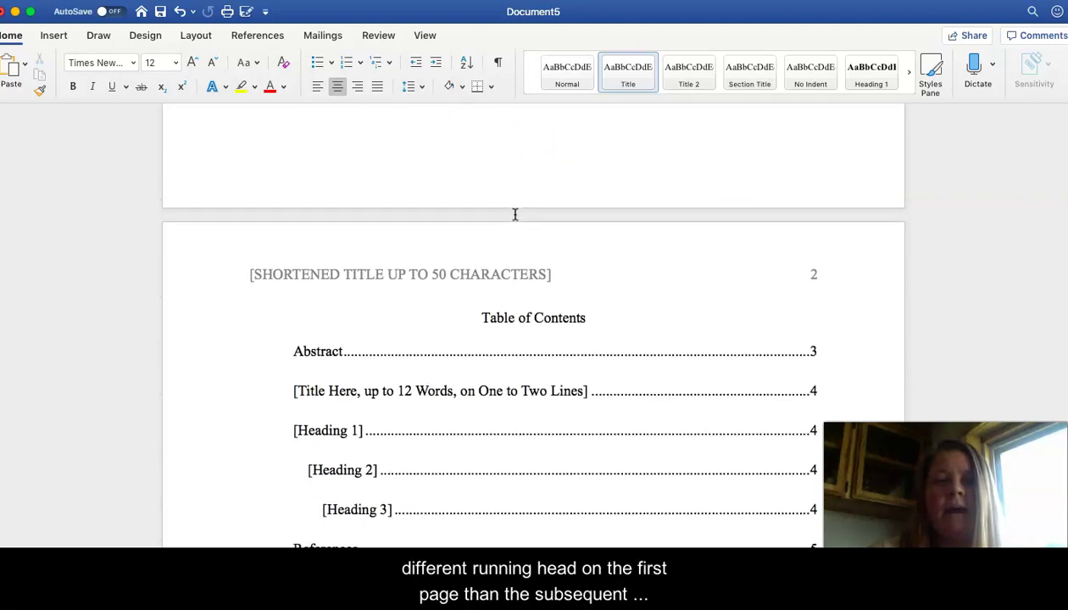
pyautogui.scroll(10, 508, 231)
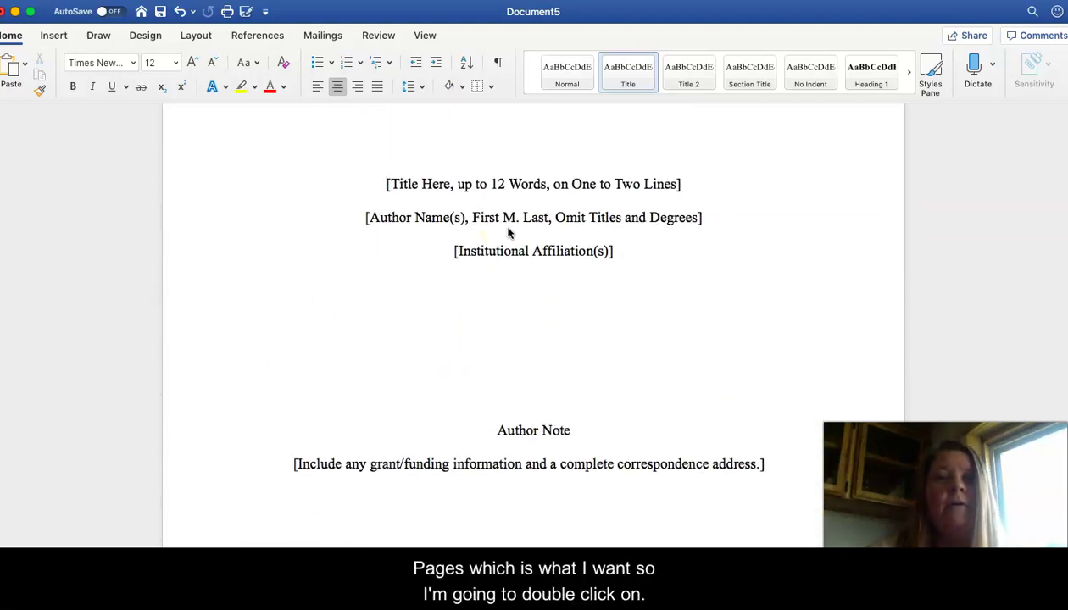
pyautogui.scroll(4, 509, 232)
# Step: Replace the running head's shortened-title placeholder with SYNTHESIS OF LITERATURE ON DIGITAL TECHNOLOGY
pyautogui.doubleClick(525, 169)
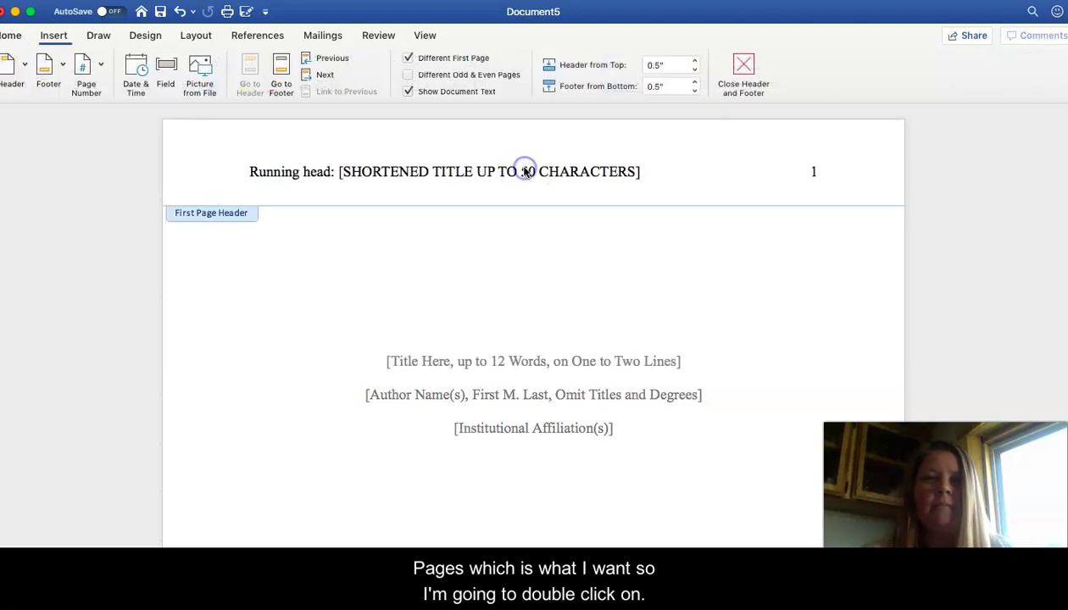
pyautogui.click(476, 161)
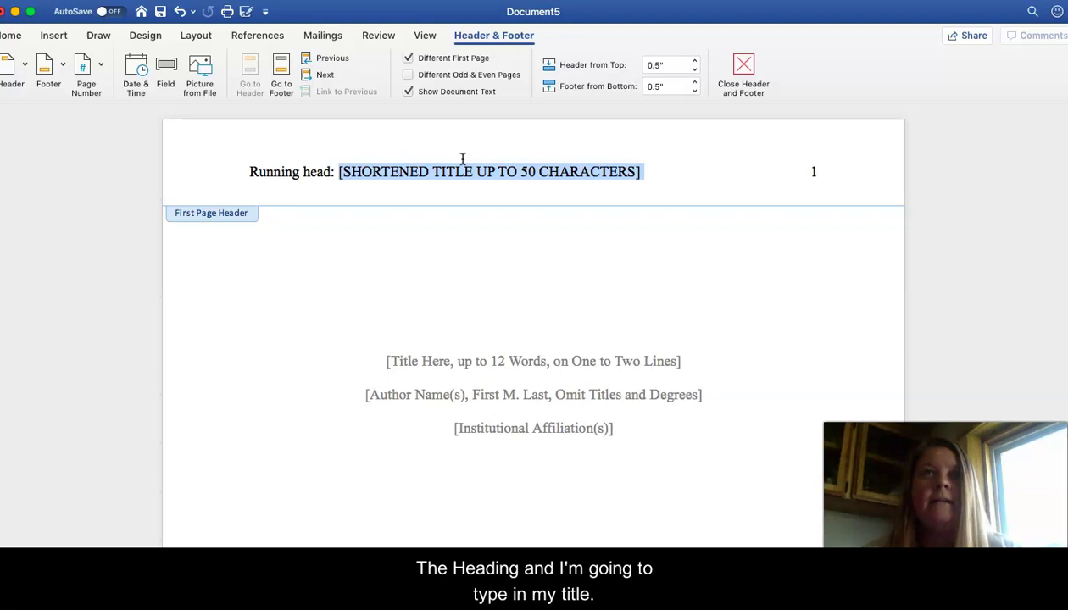
pyautogui.write('SYNTHESIS')
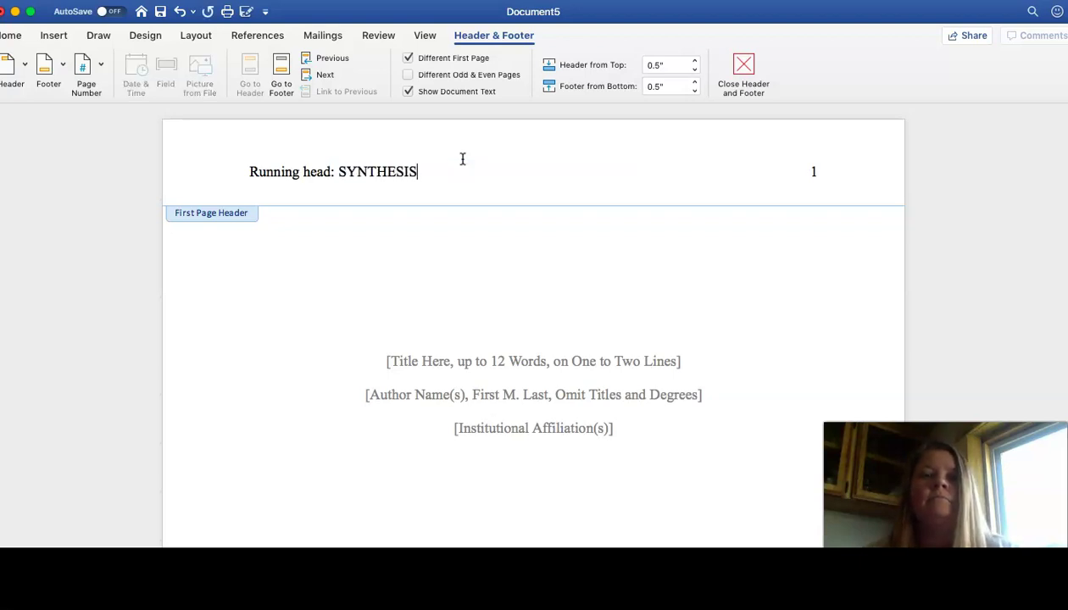
pyautogui.write(' OF LITERATURE ON')
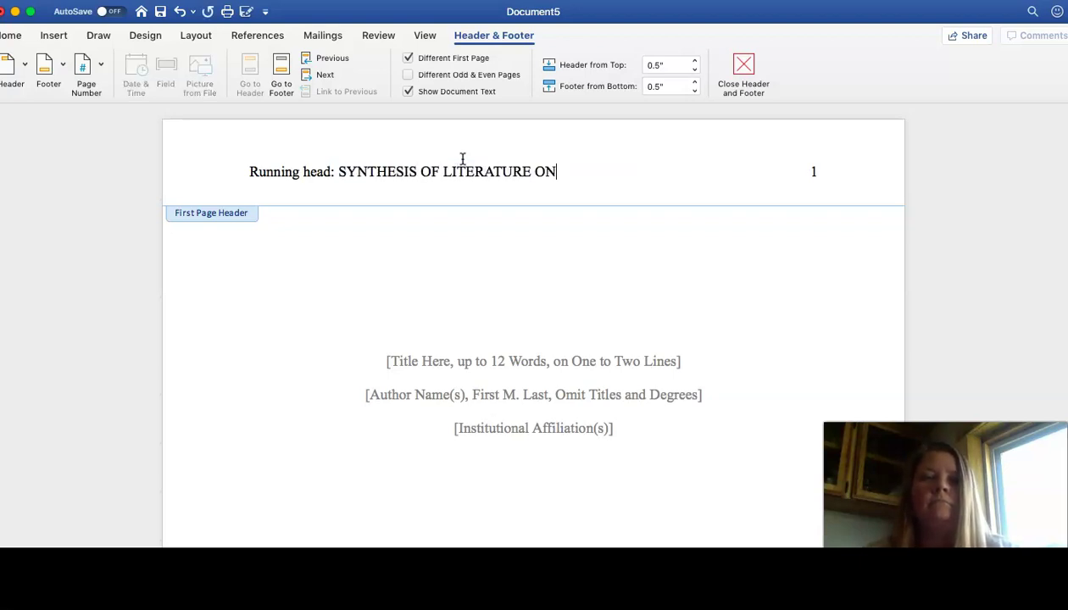
pyautogui.write(' DIGITAL TEC')
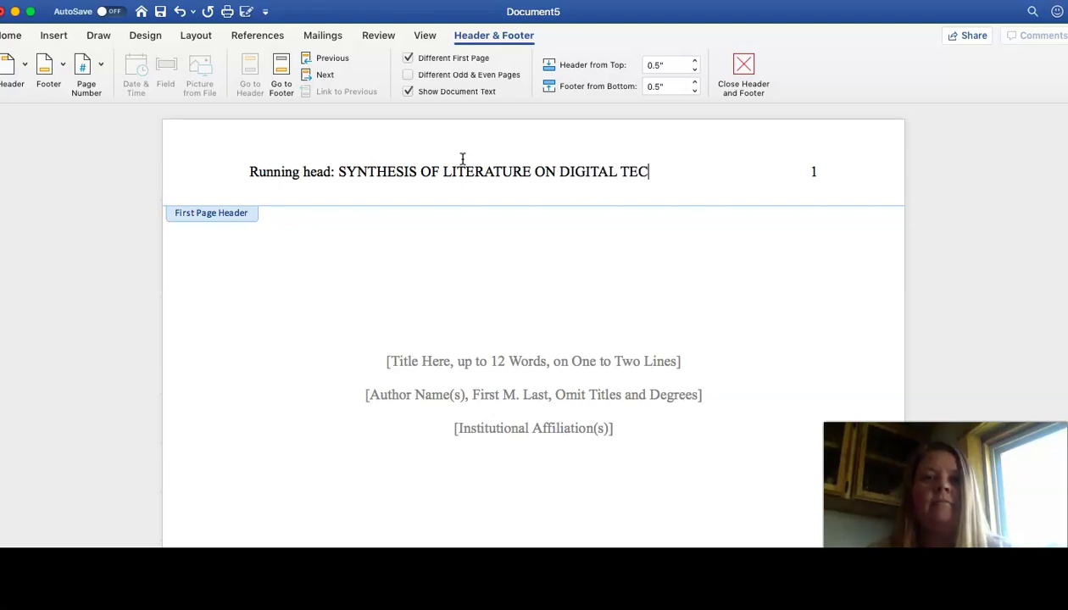
pyautogui.write('HNOLOGY')
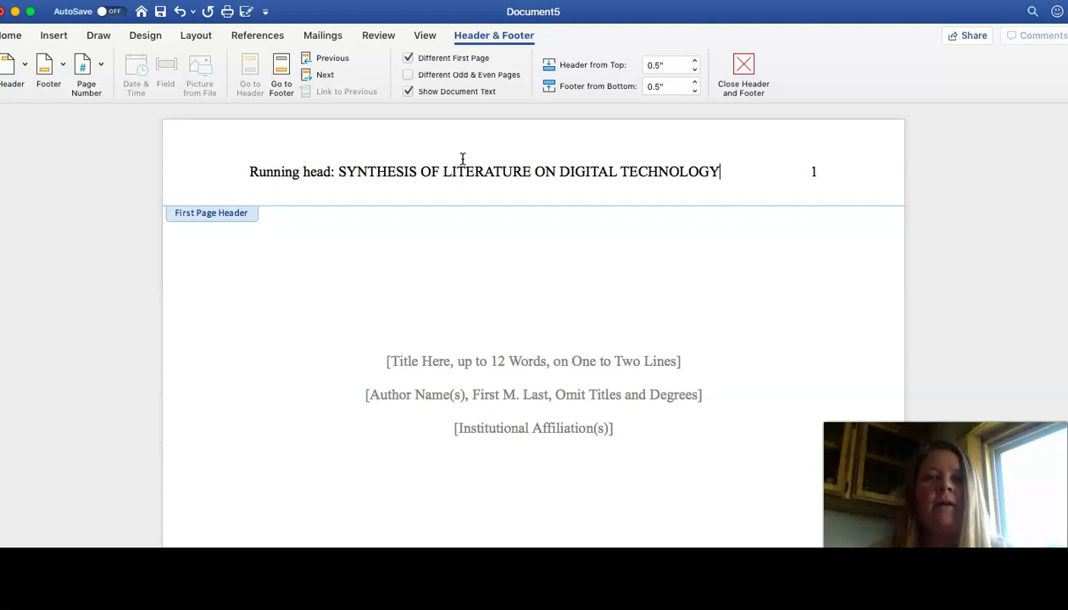
# Step: Replace the title placeholder with 'Synthesis of Literature on Digital Technology'
pyautogui.doubleClick(525, 350)
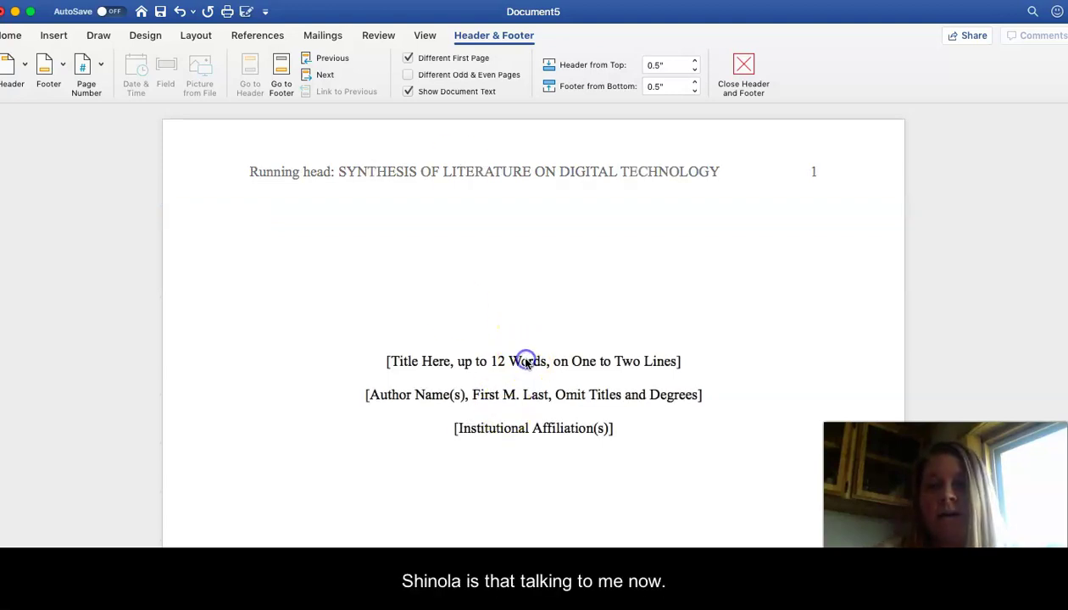
pyautogui.click(680, 363)
pyautogui.tripleClick(683, 364)
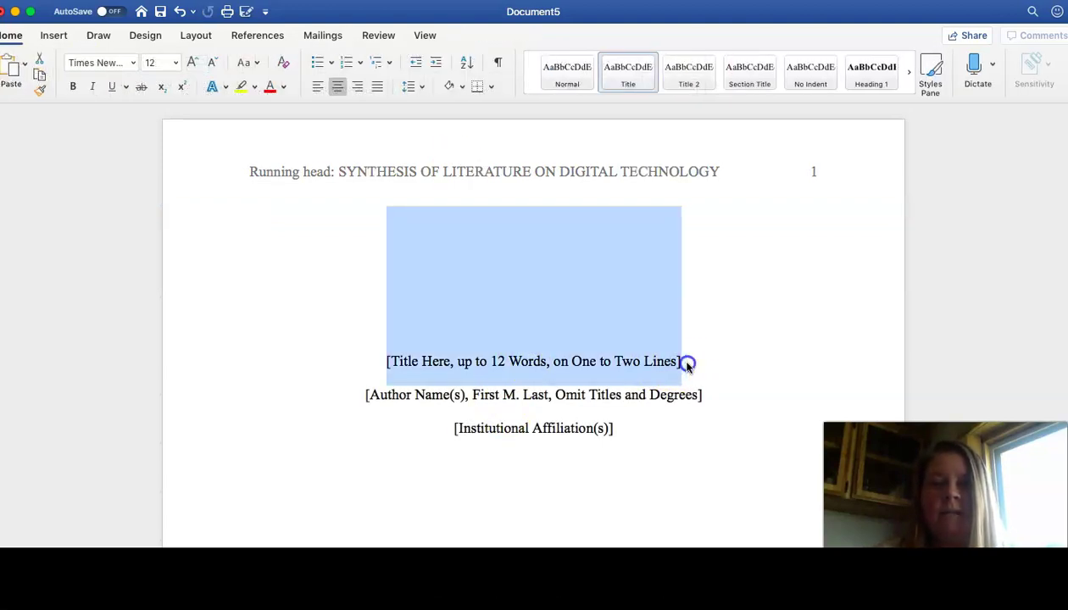
pyautogui.write('S')
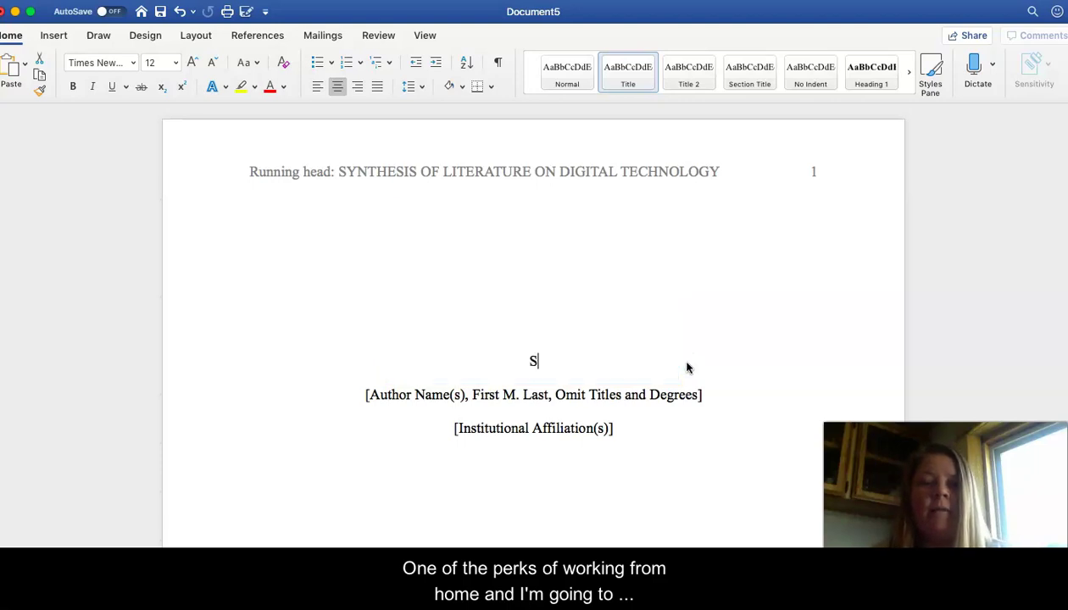
pyautogui.write('ynthesis of ')
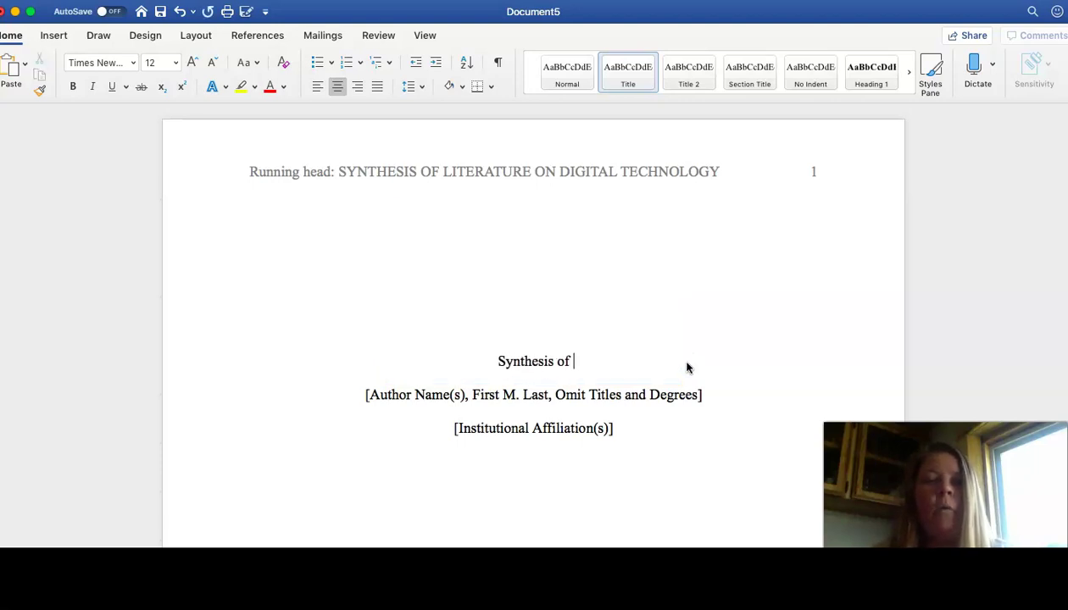
pyautogui.write('Literature on ')
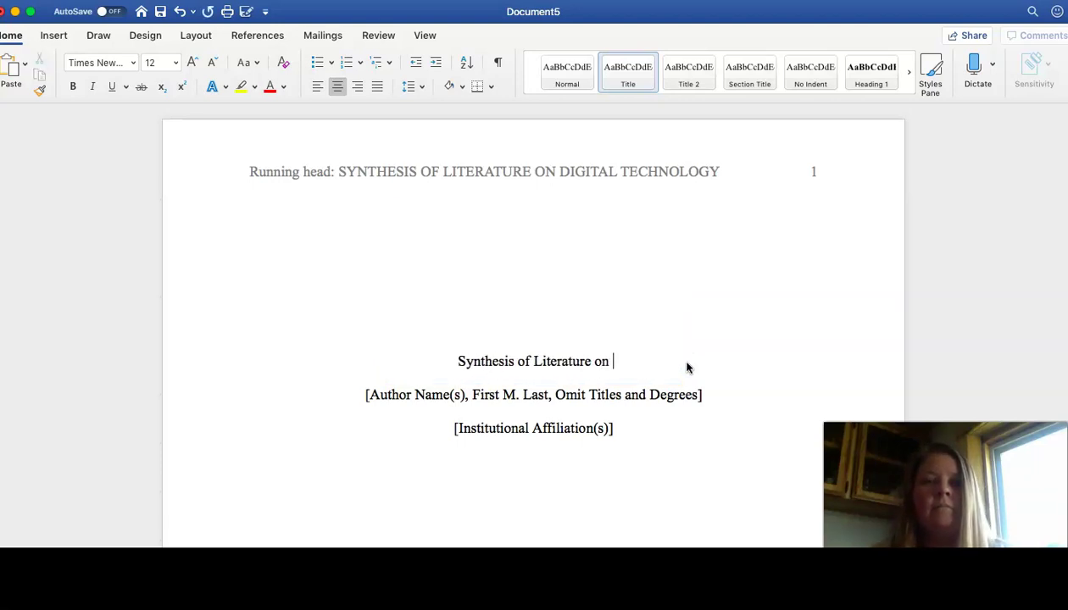
pyautogui.write('Digital Technology')
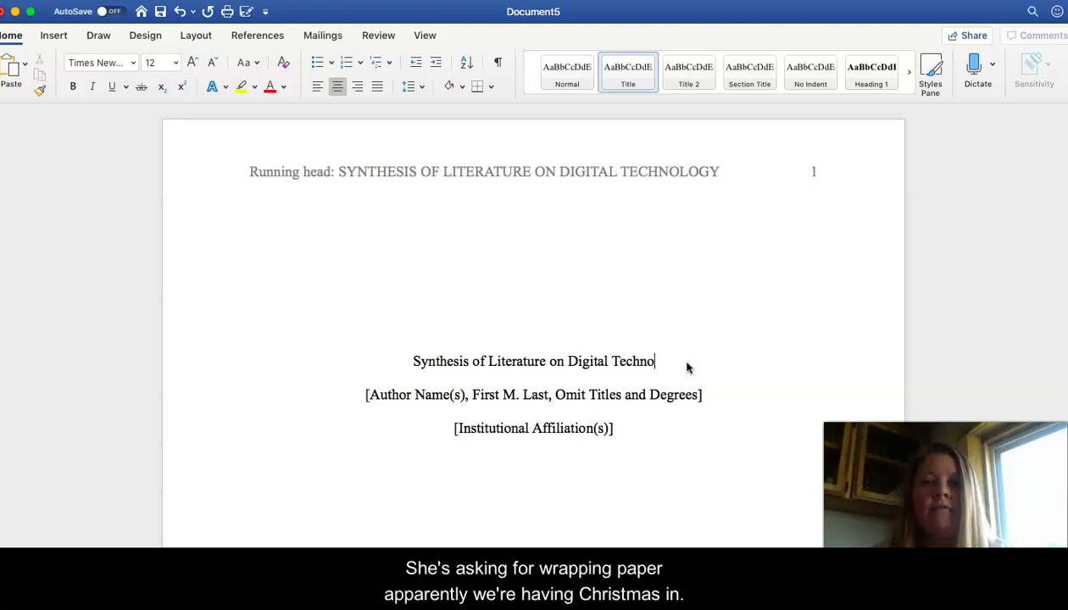
# Step: Enter the author's name and 'Calhoun Community College' as the institutional affiliation
pyautogui.click(655, 394)
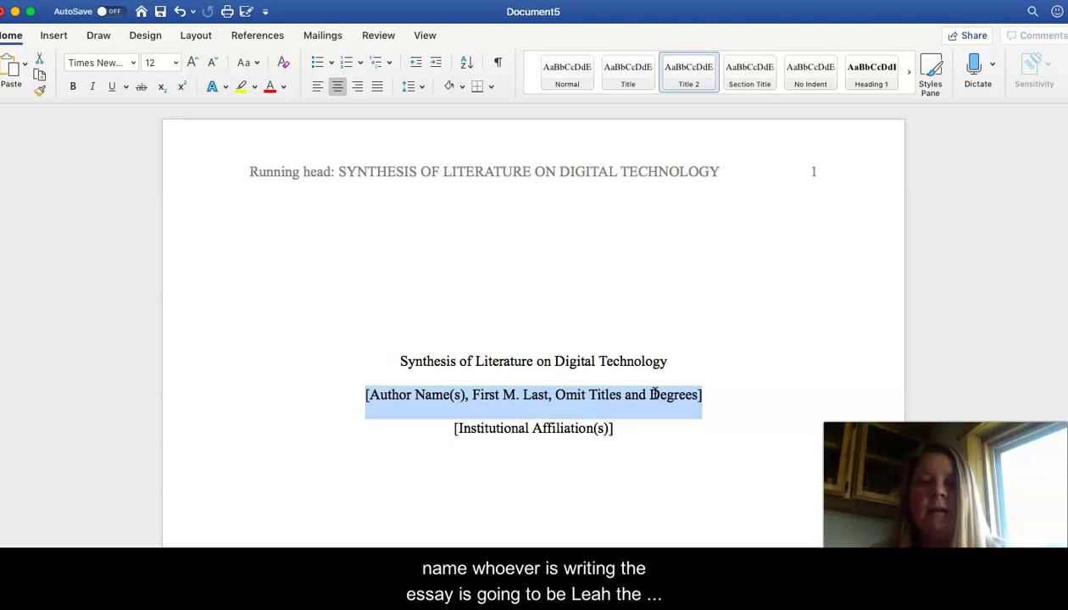
pyautogui.write('Leah C. Fou')
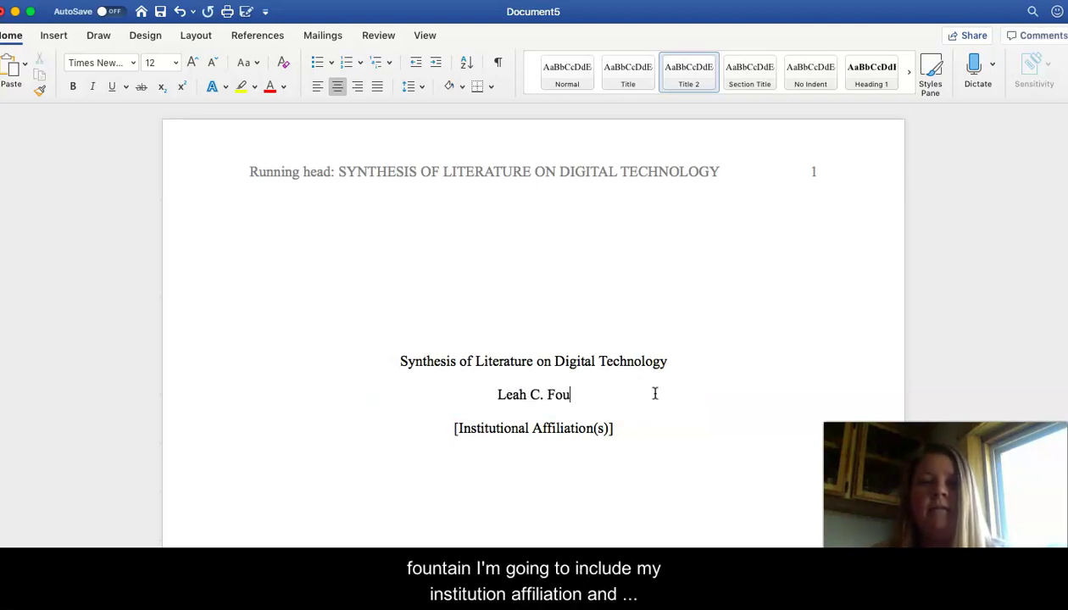
pyautogui.write('ntain')
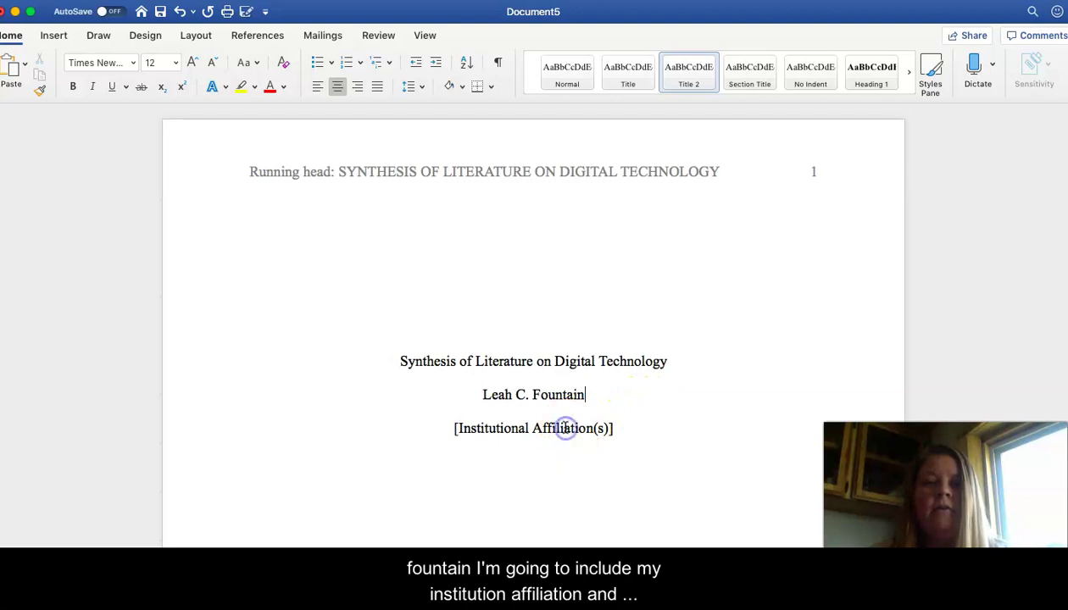
pyautogui.click(566, 428)
pyautogui.write('Calhou')
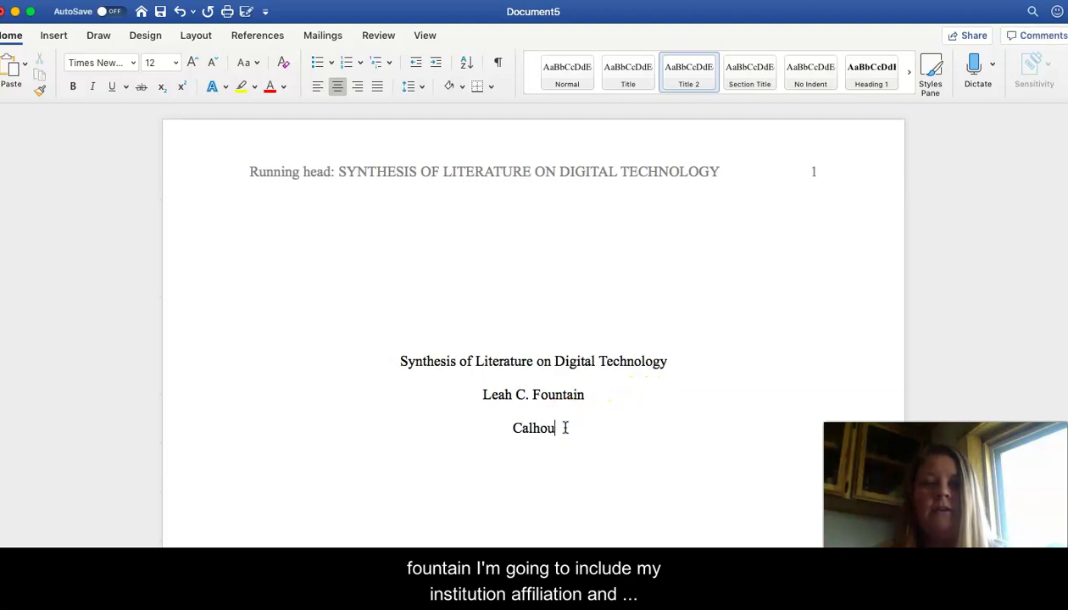
pyautogui.write('n Community College')
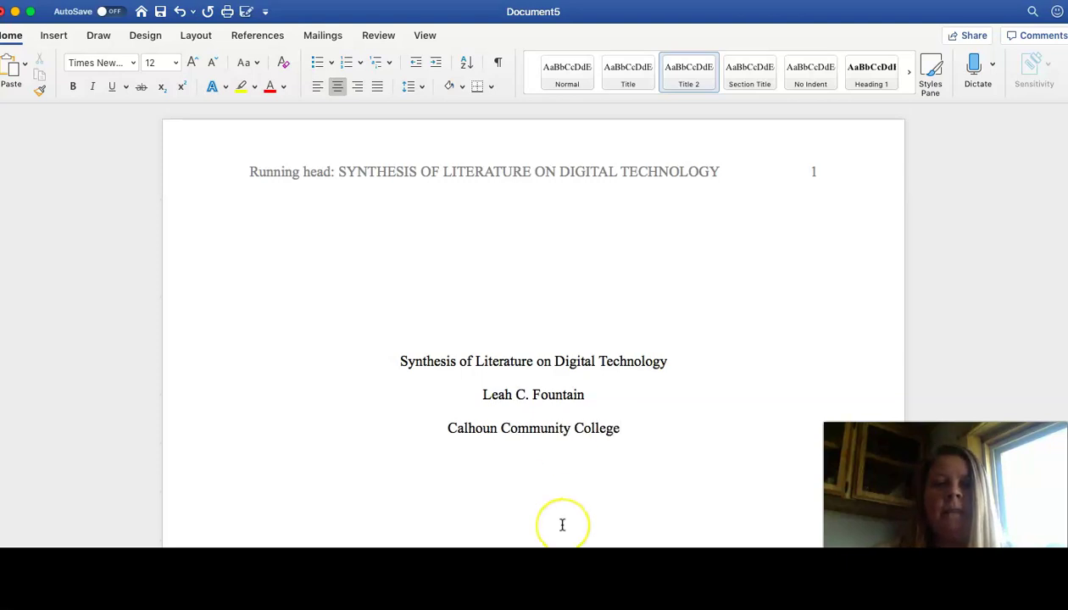
# Step: Write the author note 'This paper was prepared for English 101, taught by' plus the instructor's name
pyautogui.scroll(-6, 561, 509)
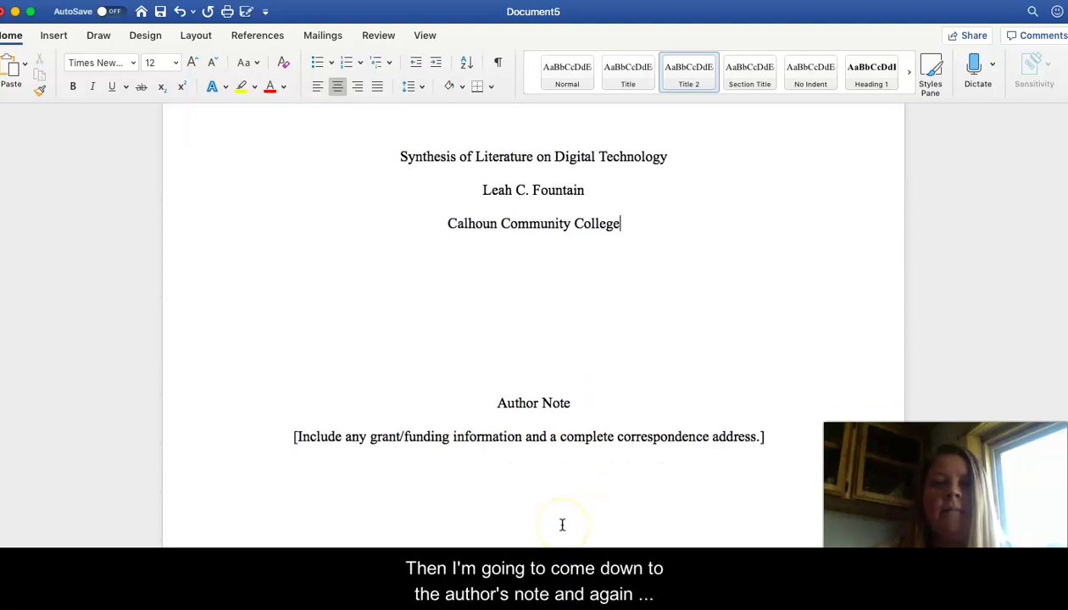
pyautogui.click(601, 383)
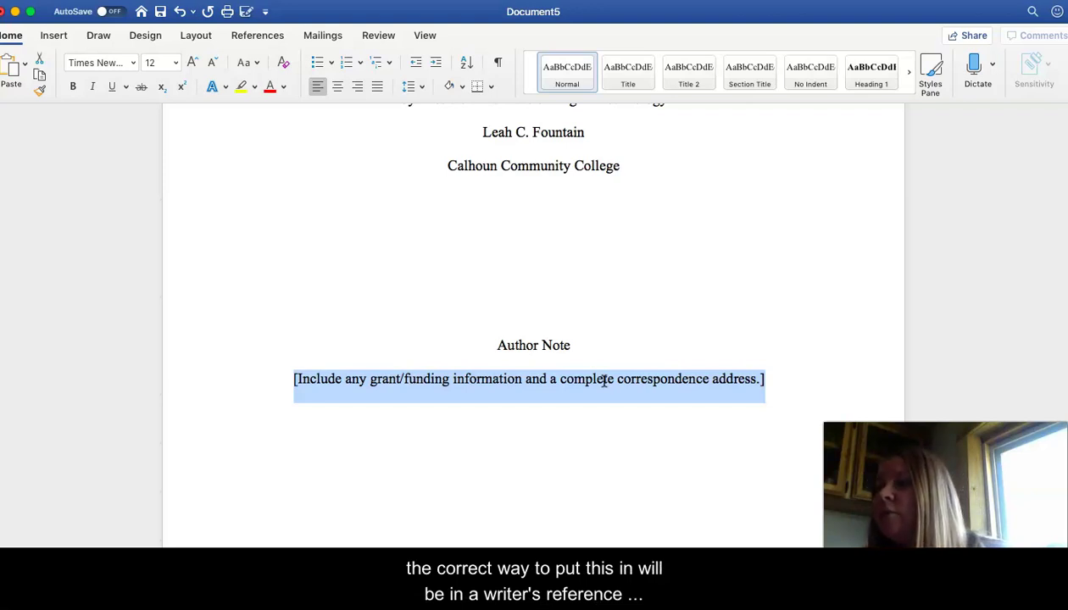
pyautogui.write('This paper')
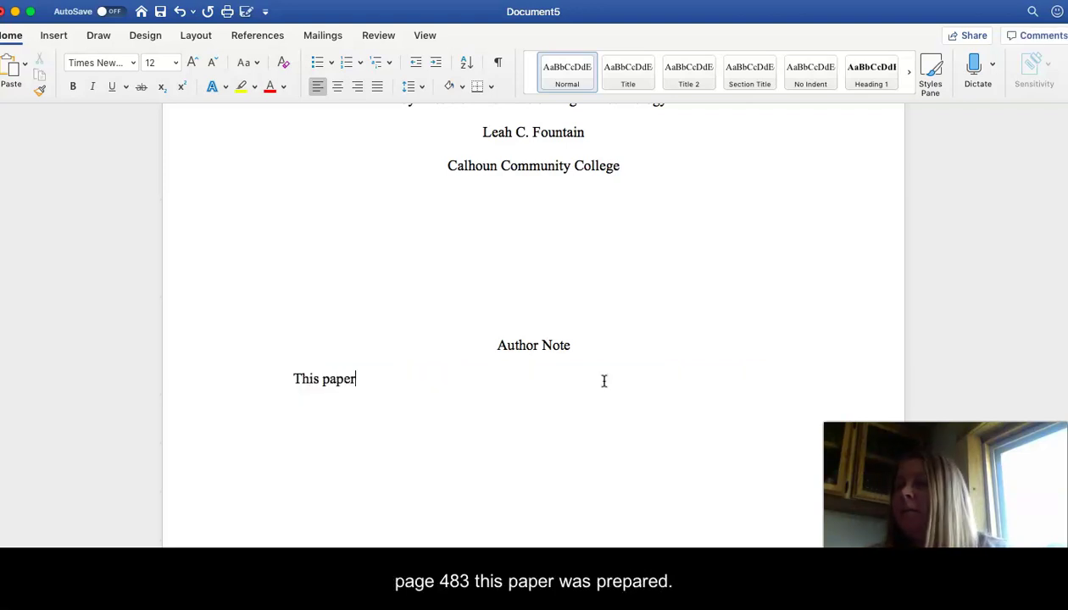
pyautogui.write(' was prepared fo')
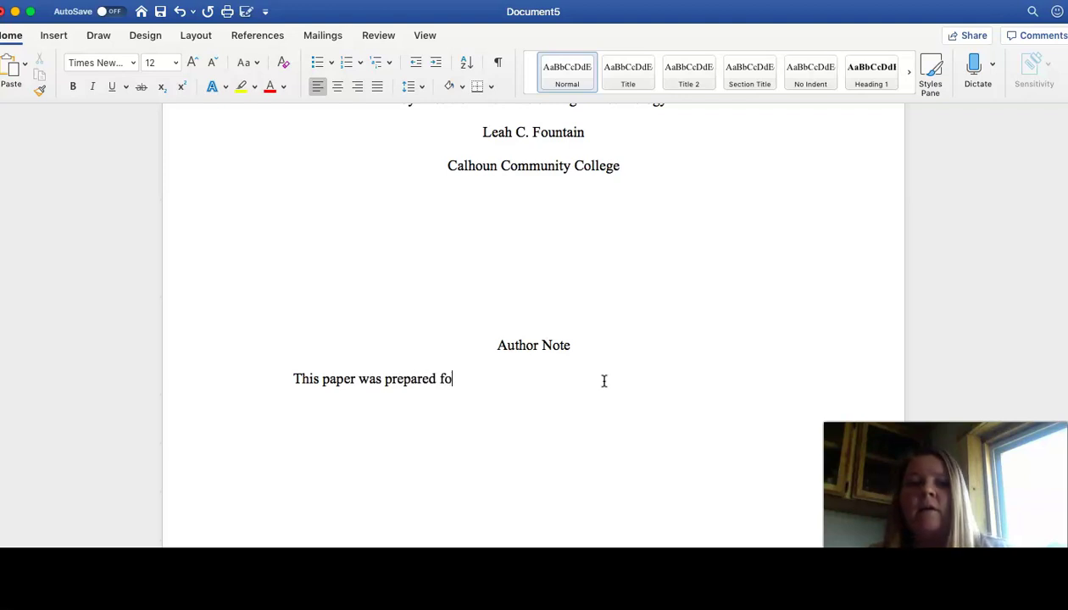
pyautogui.write('r Education 107,')
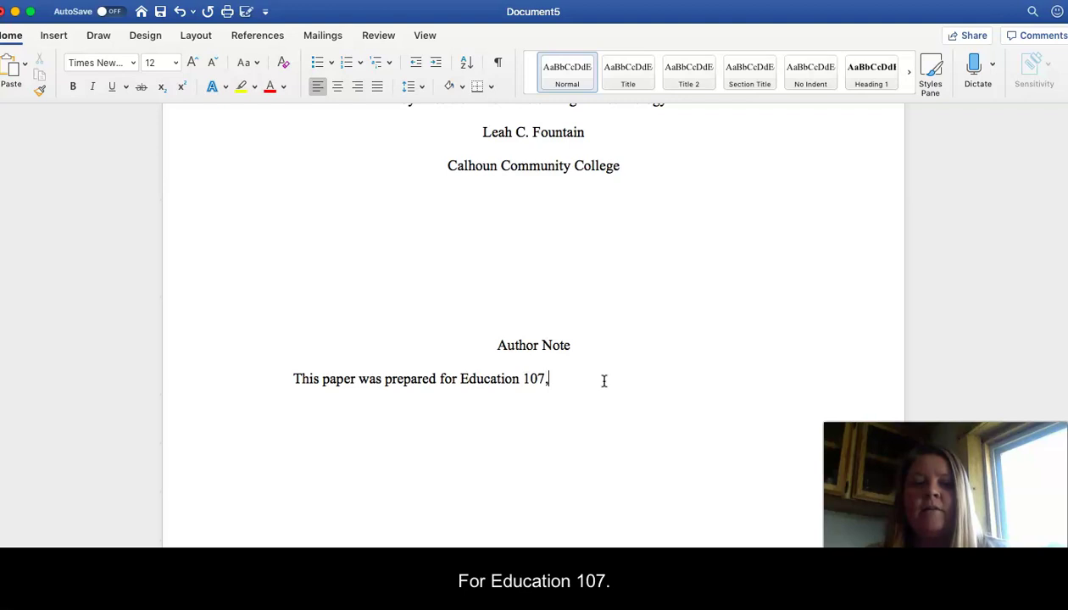
pyautogui.press('BackSpace')
pyautogui.press('BackSpace')
pyautogui.press('BackSpace')
pyautogui.press('BackSpace')
pyautogui.press('BackSpace')
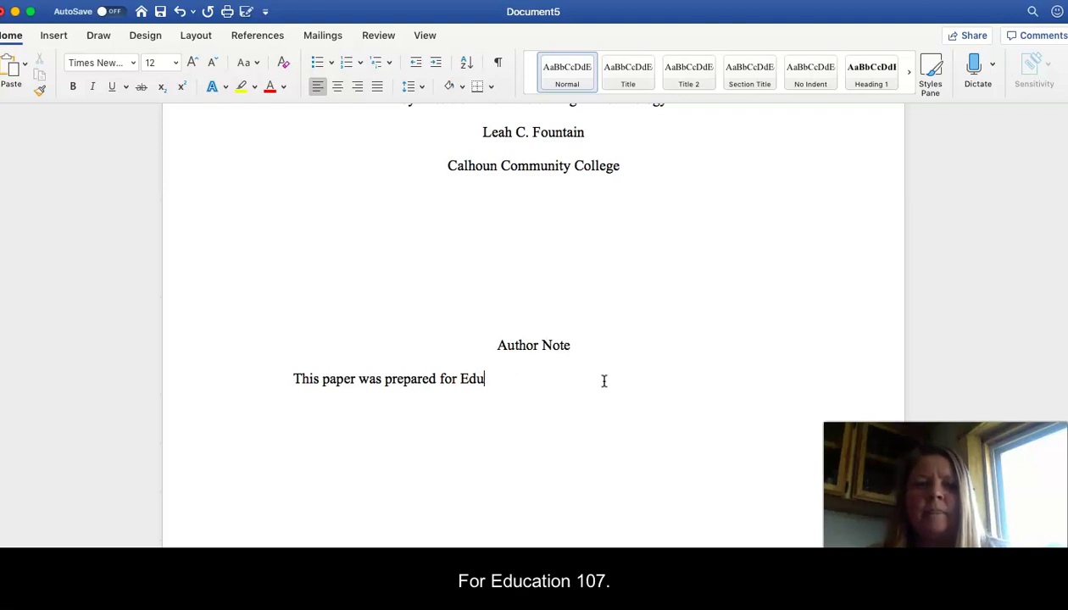
pyautogui.write('Compo')
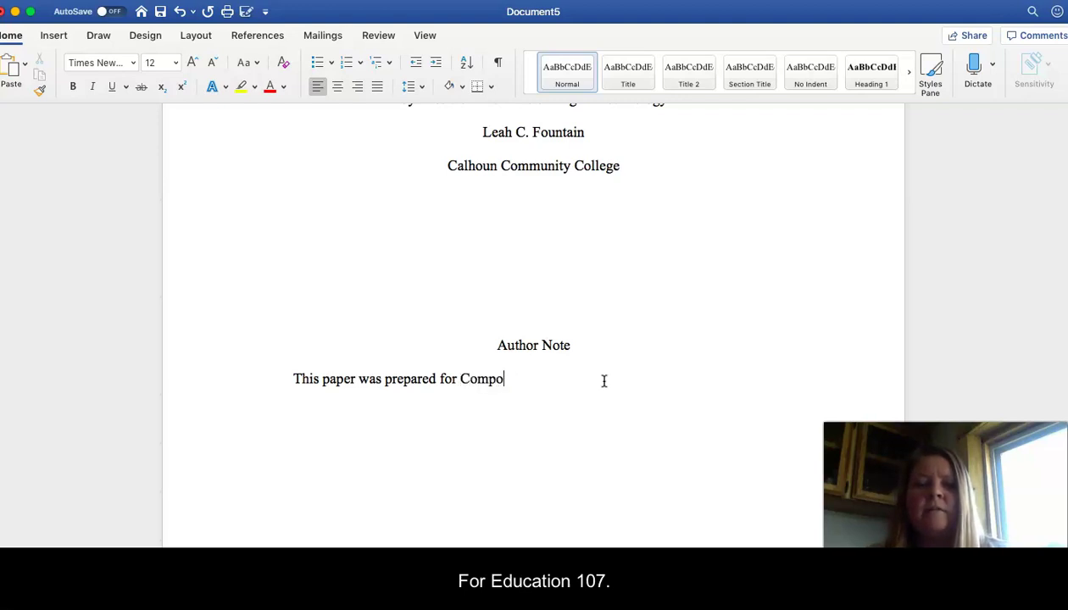
pyautogui.press('BackSpace')
pyautogui.press('BackSpace')
pyautogui.press('BackSpace')
pyautogui.press('BackSpace')
pyautogui.press('BackSpace')
pyautogui.write('Englis')
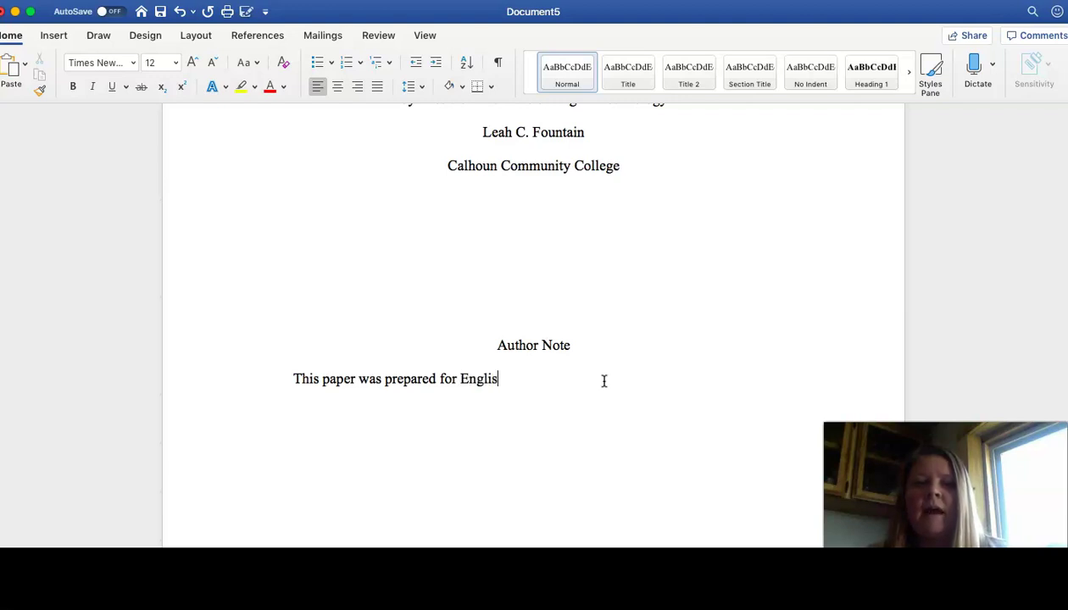
pyautogui.write('h 101,')
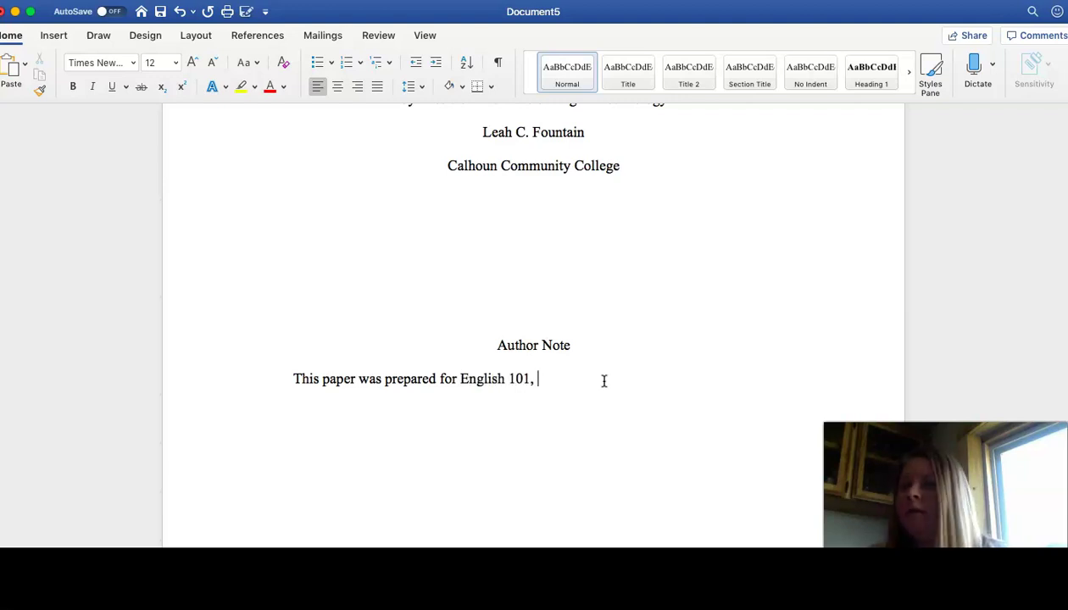
pyautogui.write(' taught')
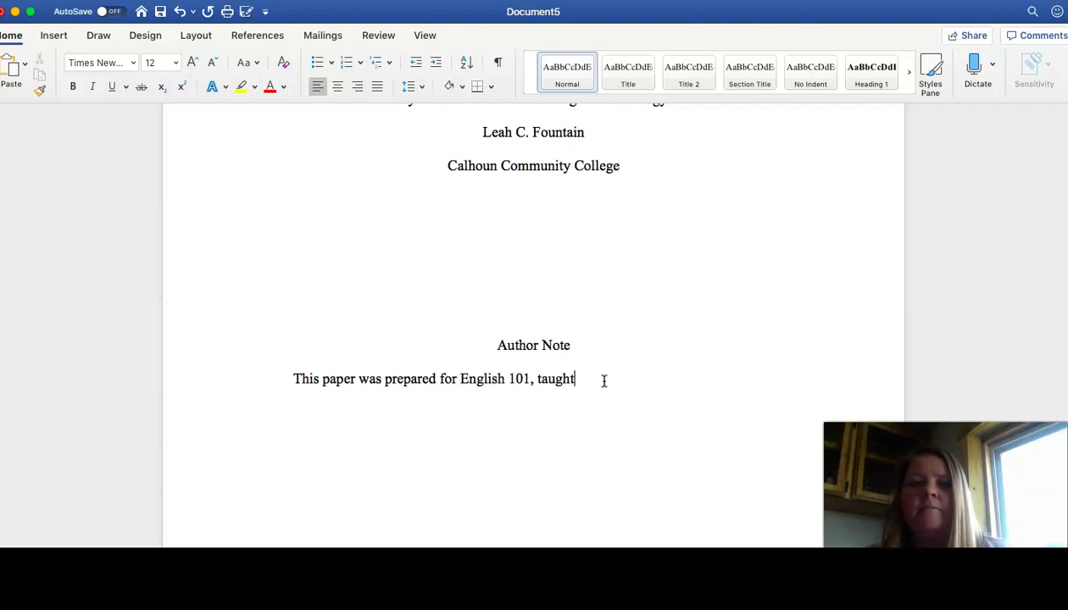
pyautogui.write(' by Leah Fountain')
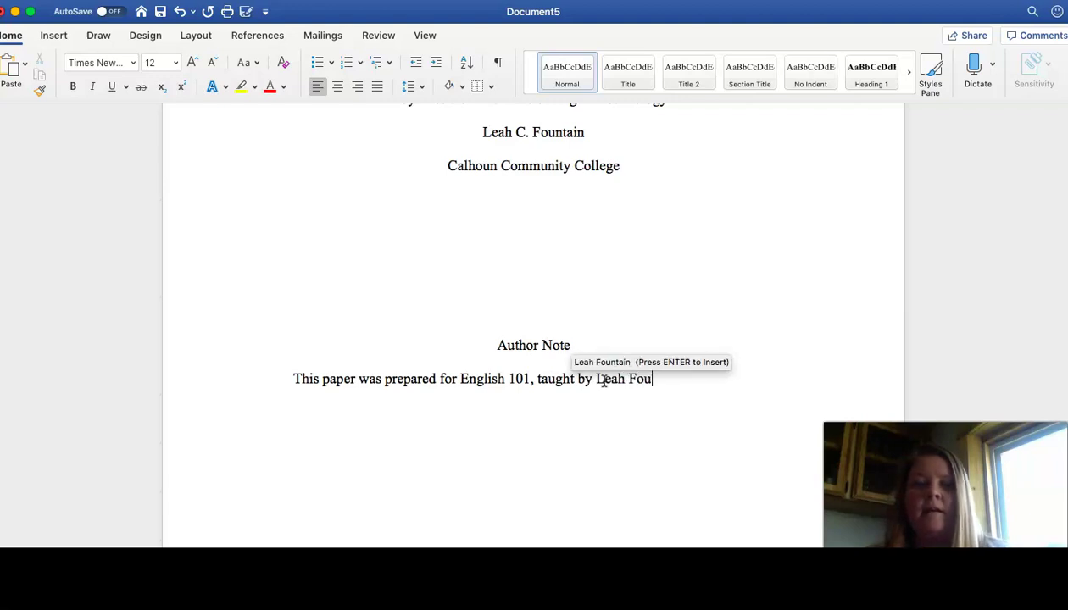
# Step: Remove the template's table of contents from page 2
pyautogui.click(601, 429)
pyautogui.scroll(-5, 602, 430)
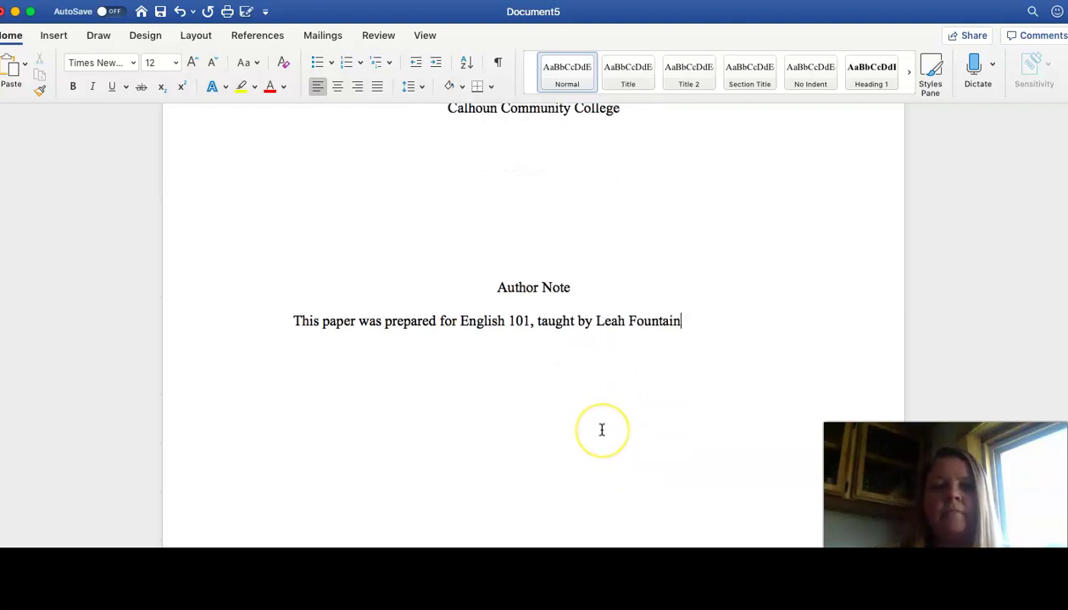
pyautogui.scroll(-6, 602, 430)
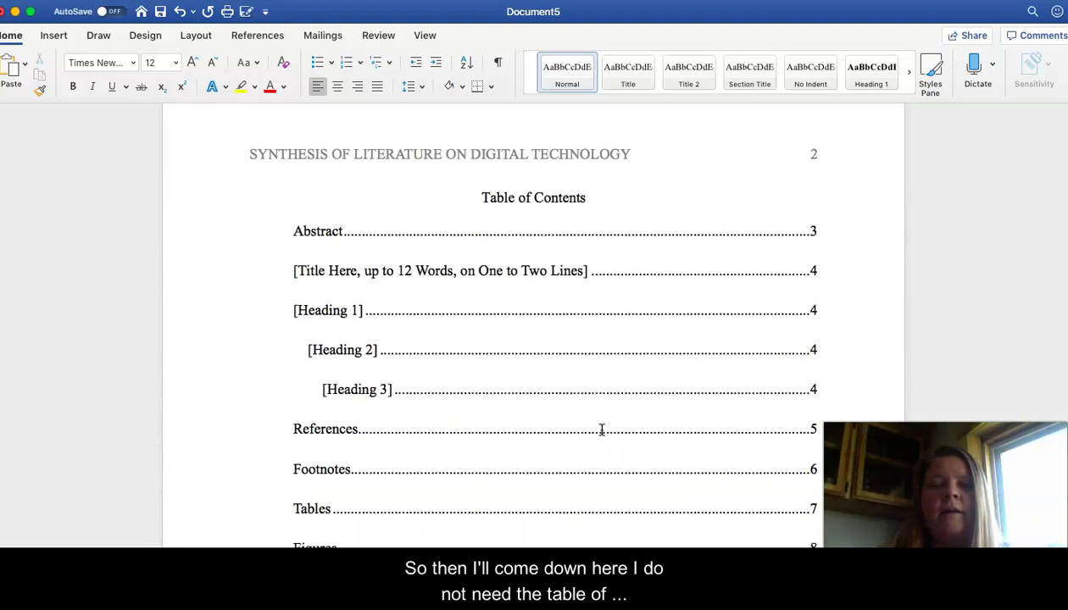
pyautogui.click(309, 210)
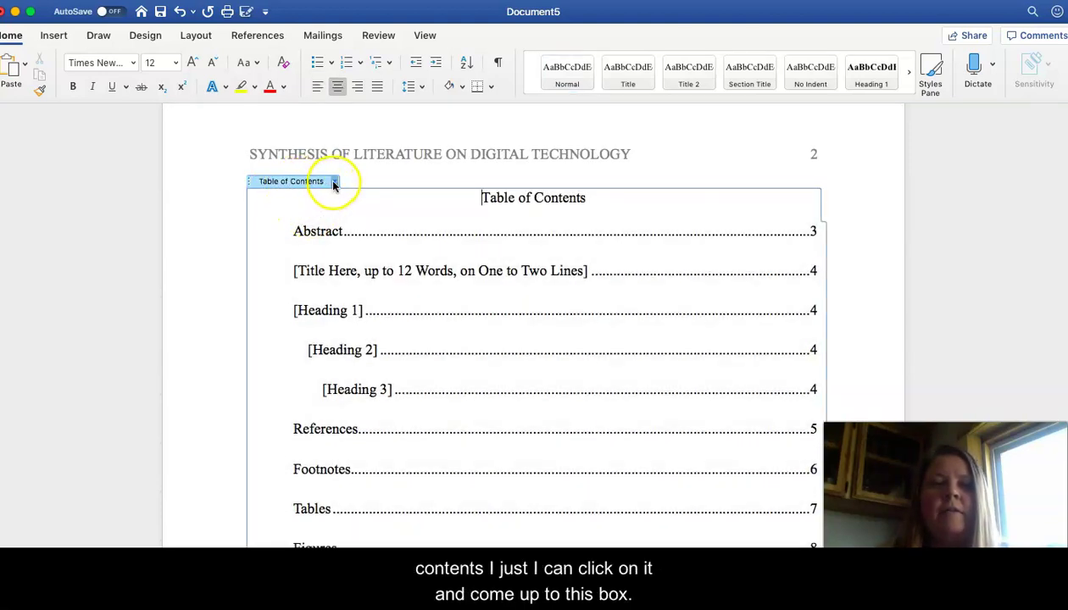
pyautogui.click(334, 182)
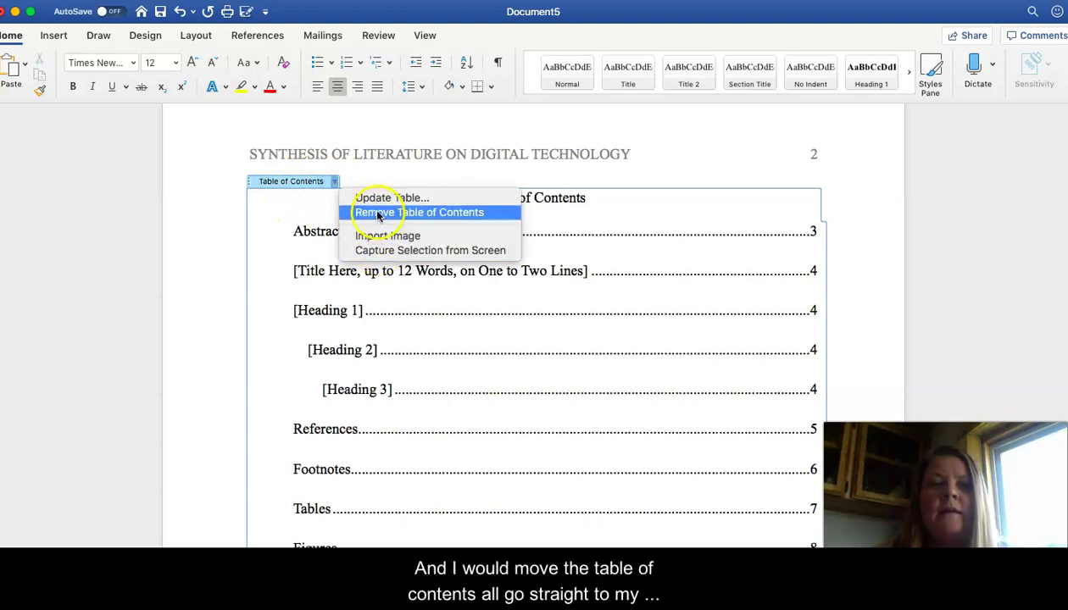
pyautogui.click(371, 211)
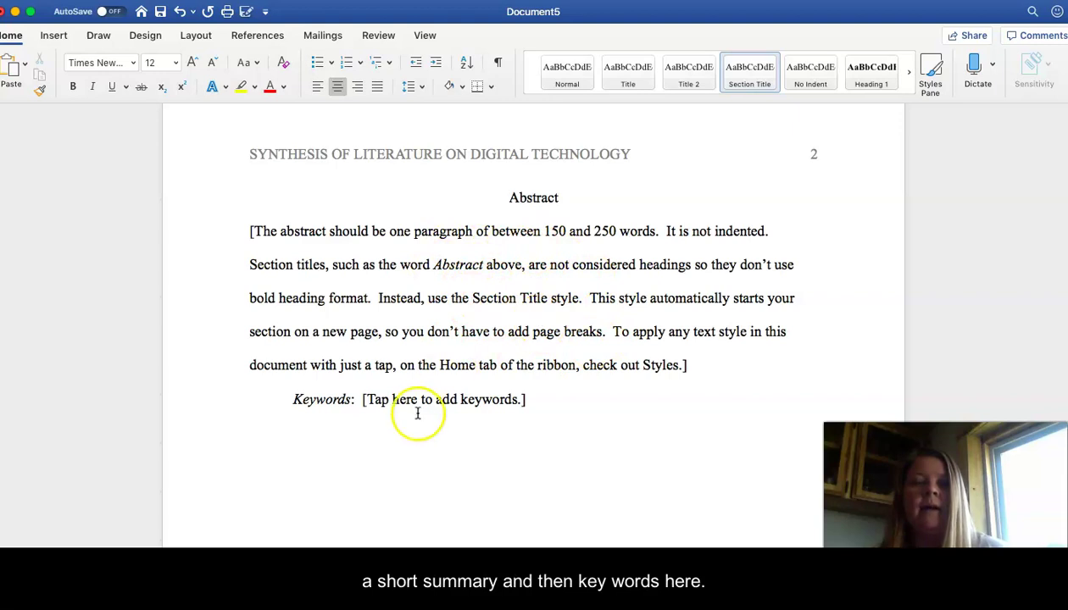
# Step: Replace the Heading 1 placeholder with 'Review of the Literature'
pyautogui.scroll(-10, 474, 412)
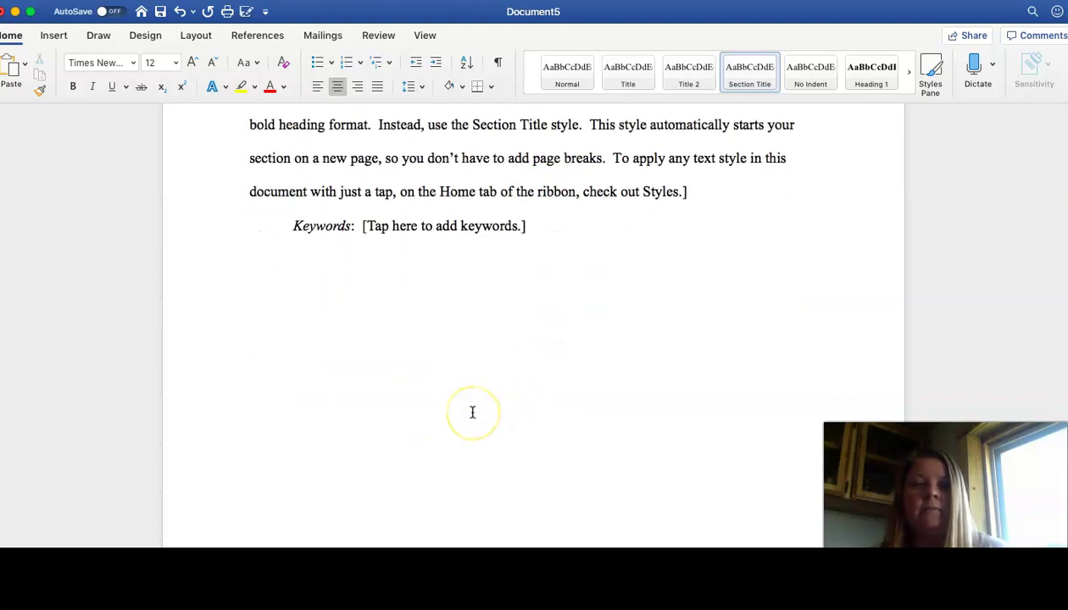
pyautogui.scroll(-10, 473, 412)
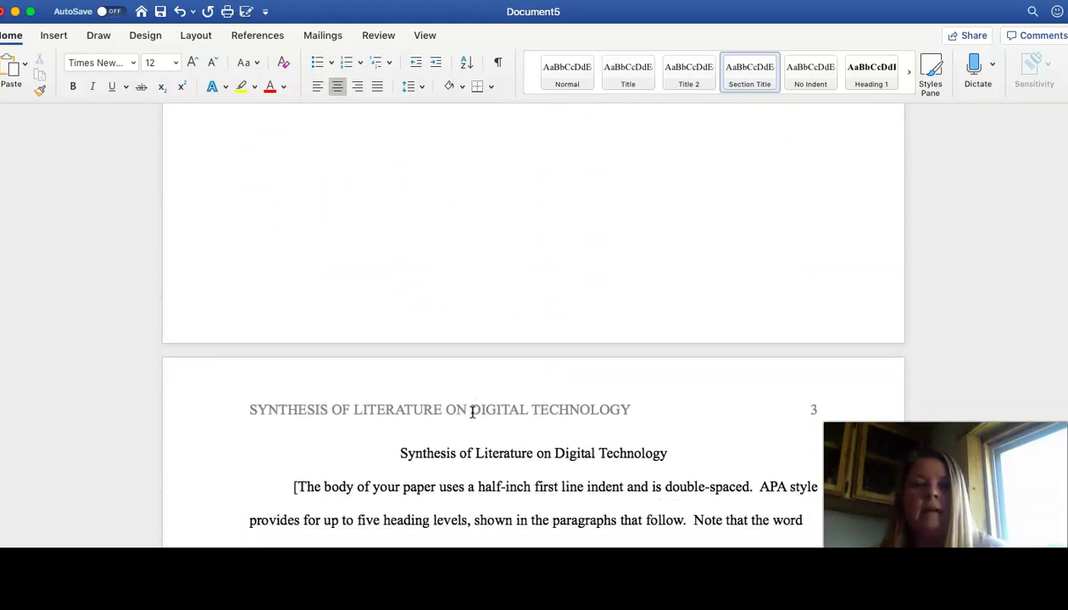
pyautogui.scroll(2, 473, 412)
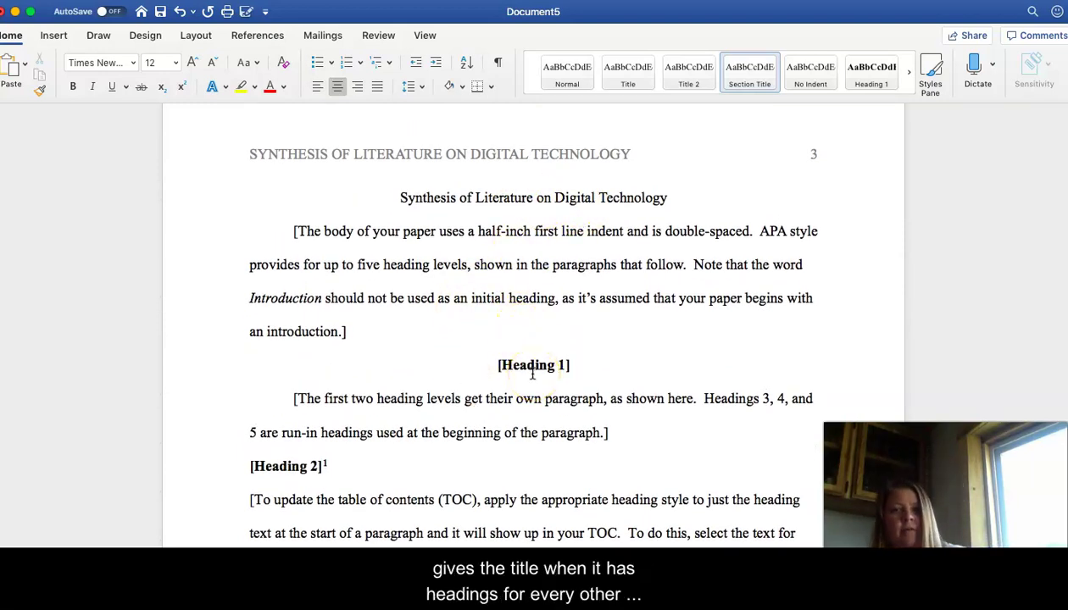
pyautogui.moveTo(574, 365); pyautogui.dragTo(498, 365)
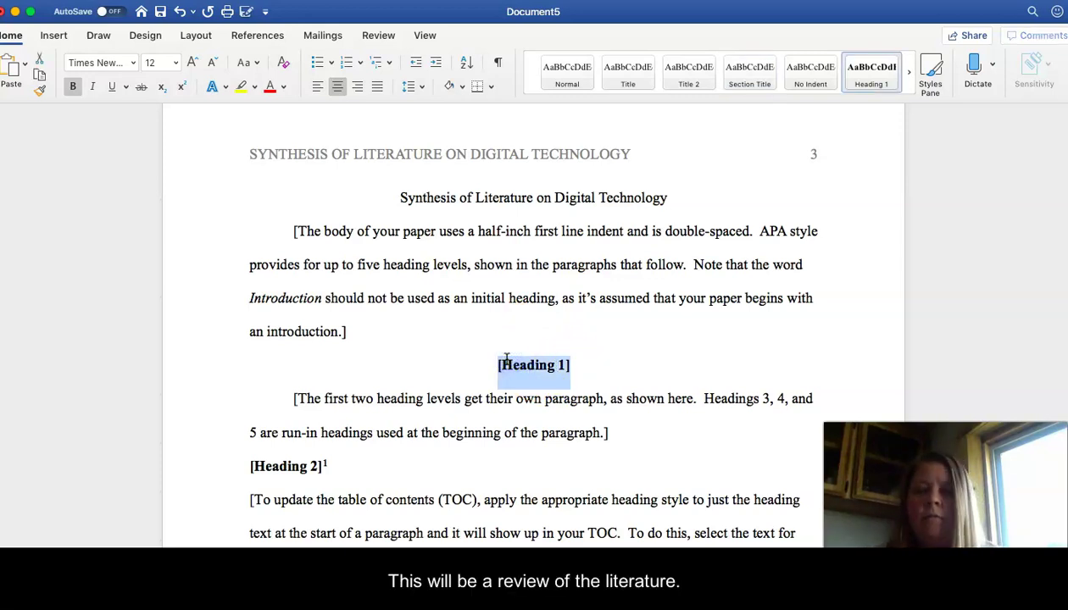
pyautogui.write('Review of ')
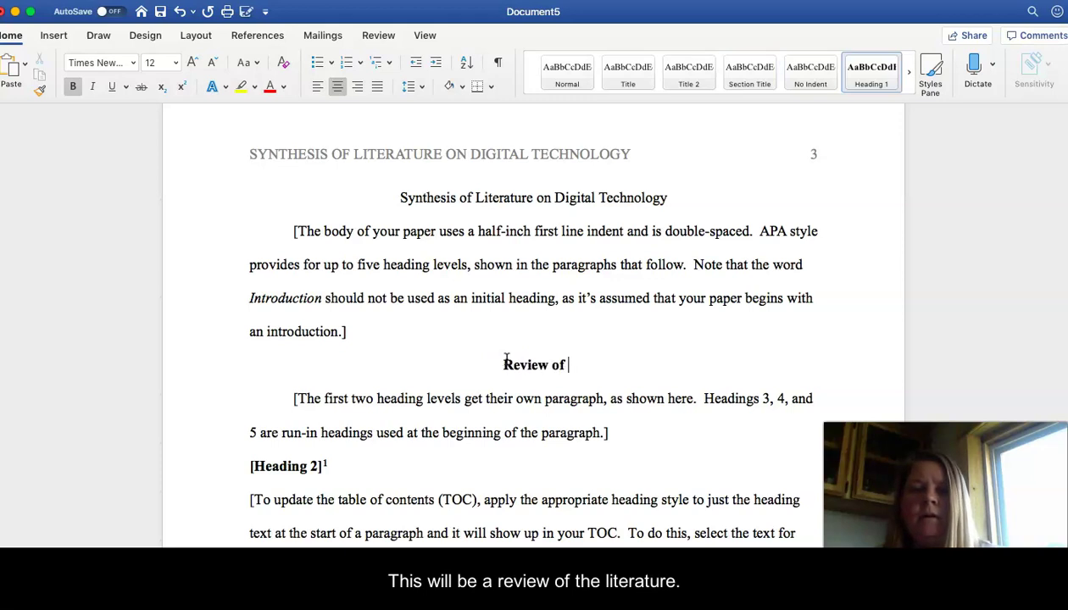
pyautogui.write('the Literature')
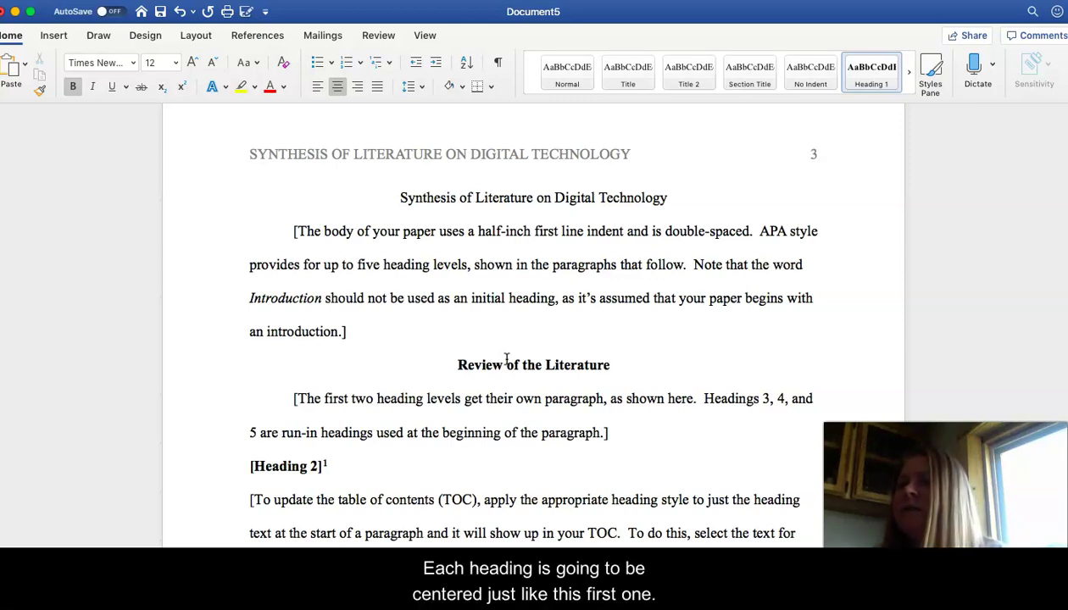
# Step: Replace the Heading 2 placeholder with a centred 'Defining Self in a Digital Age' heading
pyautogui.click(329, 471)
pyautogui.moveTo(329, 471); pyautogui.dragTo(260, 467)
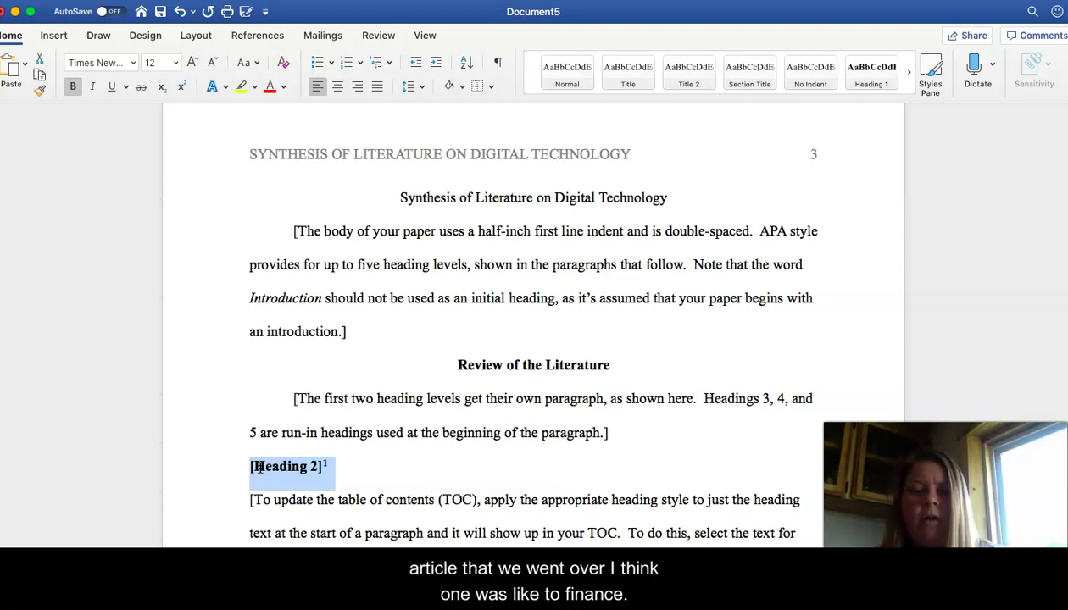
pyautogui.write('Defin')
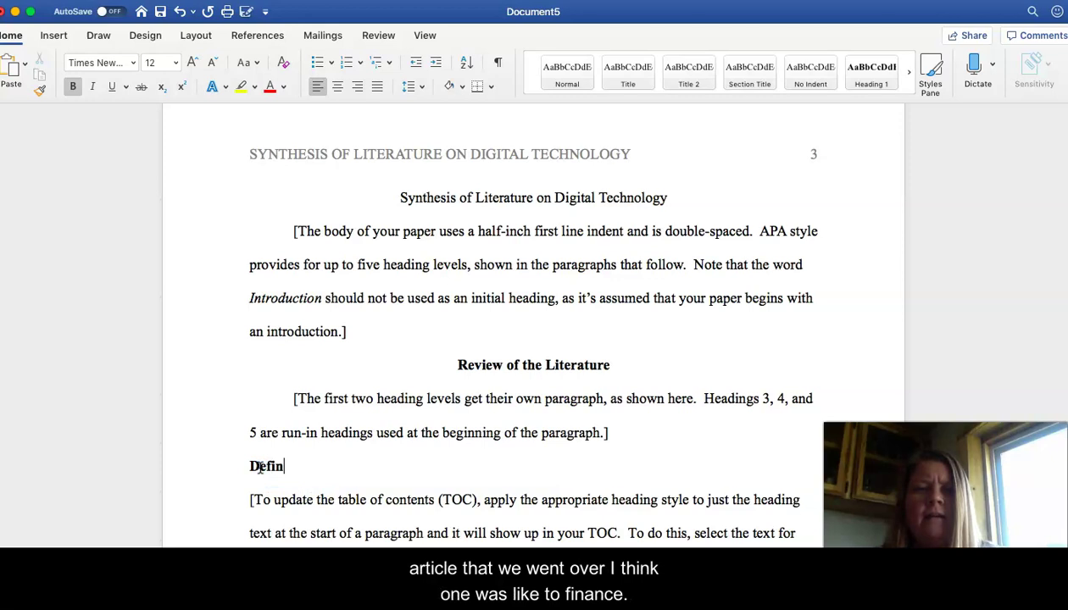
pyautogui.write('ing Self in a D')
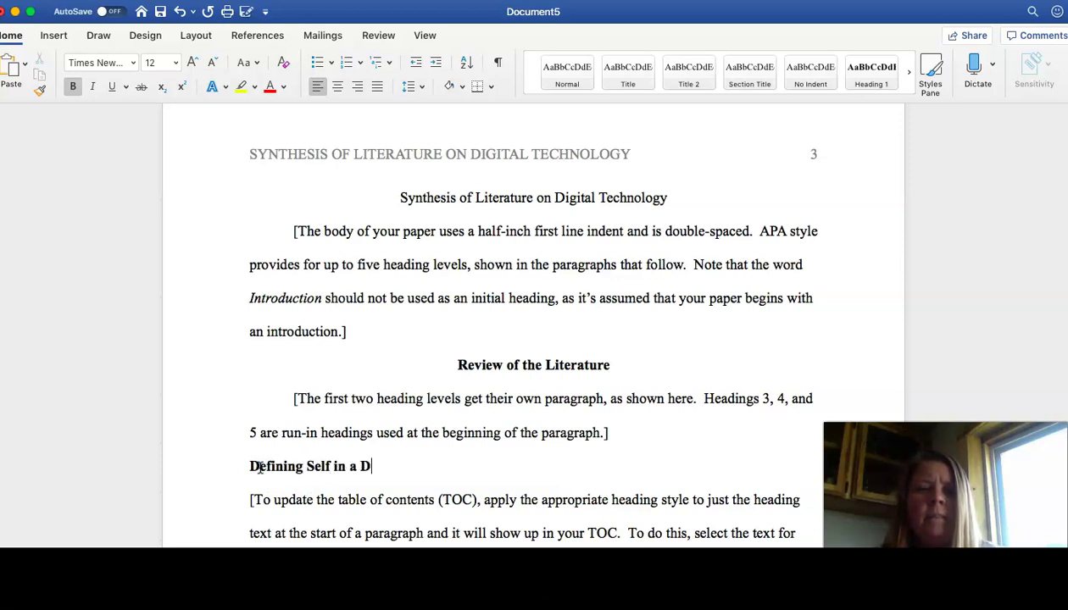
pyautogui.write('igital Age')
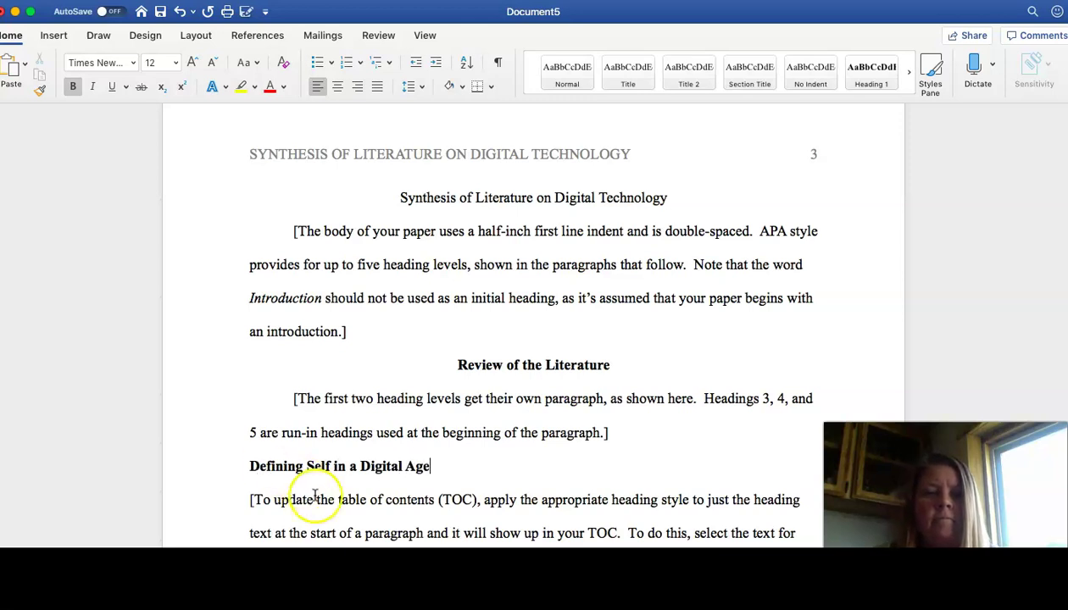
pyautogui.tripleClick(262, 465)
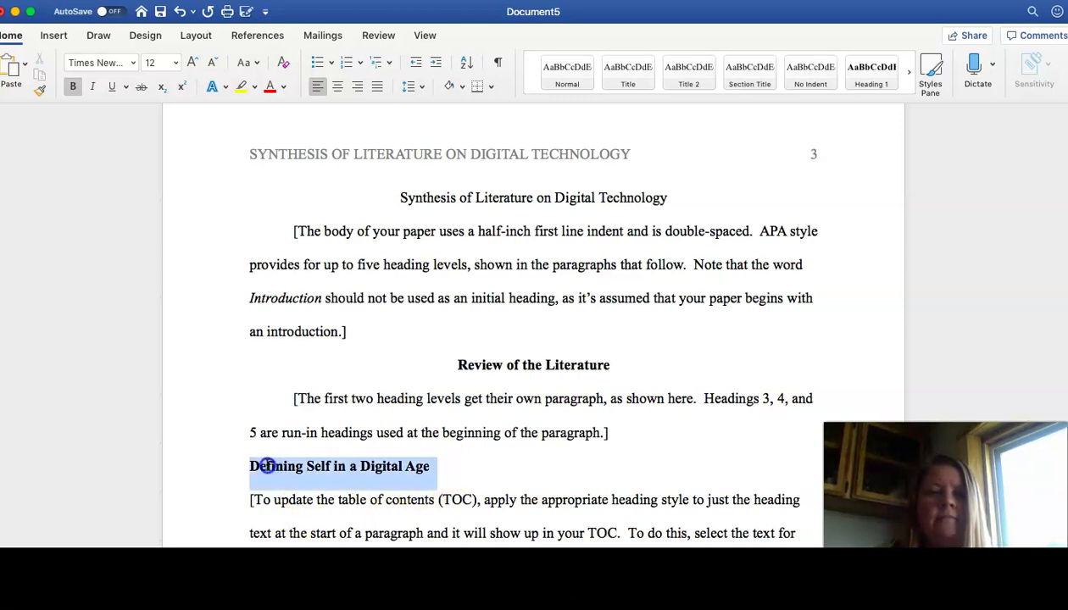
pyautogui.click(337, 86)
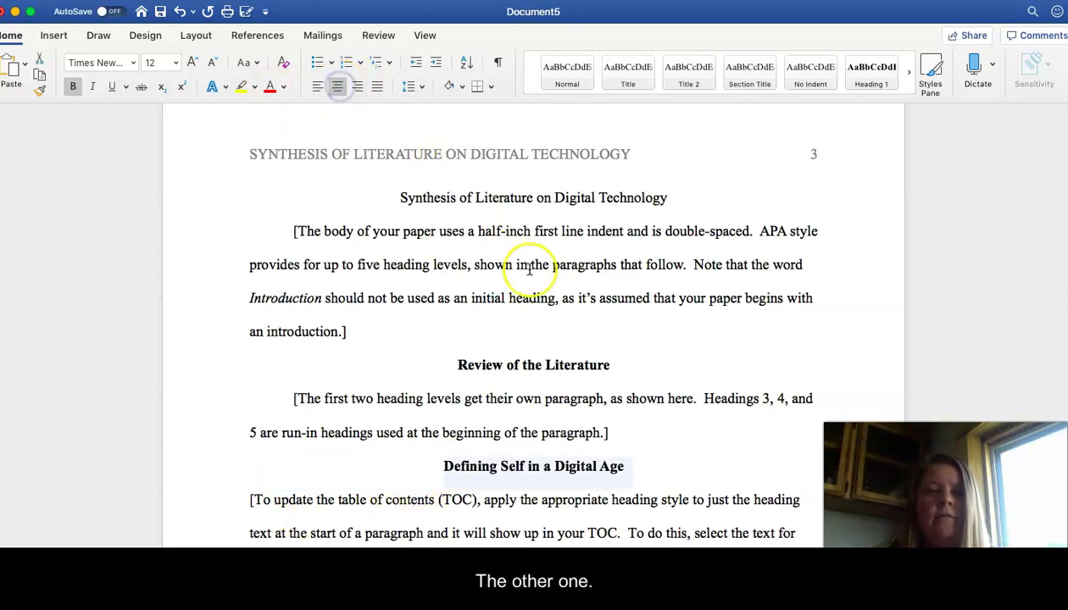
# Step: Replace the Heading 3 placeholder with a centred 'Online Communities' heading on its own line
pyautogui.scroll(-5, 527, 268)
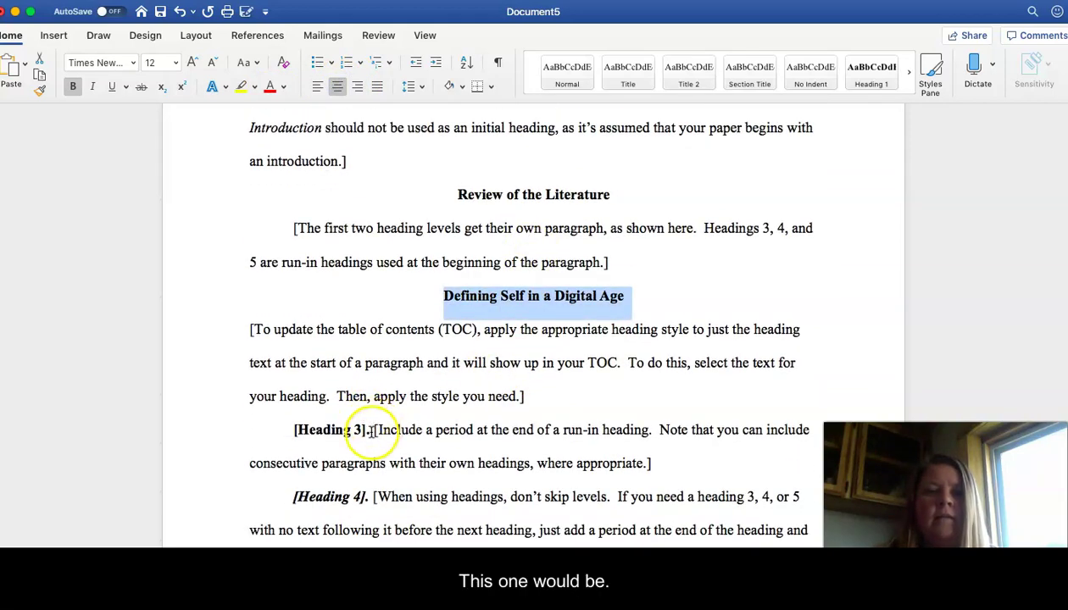
pyautogui.tripleClick(370, 430)
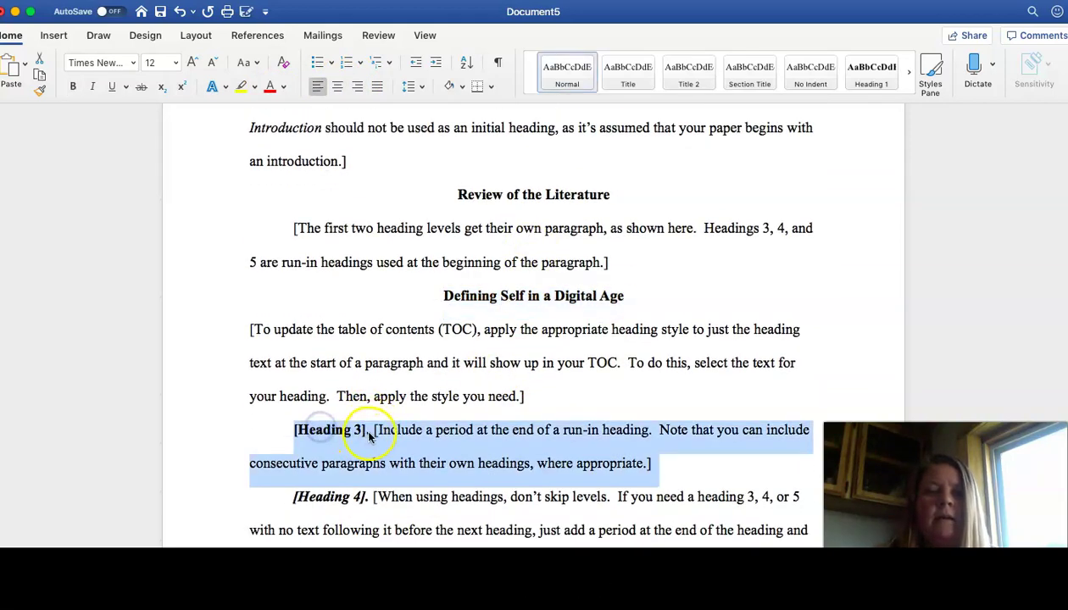
pyautogui.click(370, 429)
pyautogui.press('BackSpace')
pyautogui.press('BackSpace')
pyautogui.press('BackSpace')
pyautogui.press('BackSpace')
pyautogui.press('BackSpace')
pyautogui.press('BackSpace')
pyautogui.press('BackSpace')
pyautogui.press('BackSpace')
pyautogui.press('BackSpace')
pyautogui.press('BackSpace')
pyautogui.press('BackSpace')
pyautogui.press('BackSpace')
pyautogui.press('BackSpace')
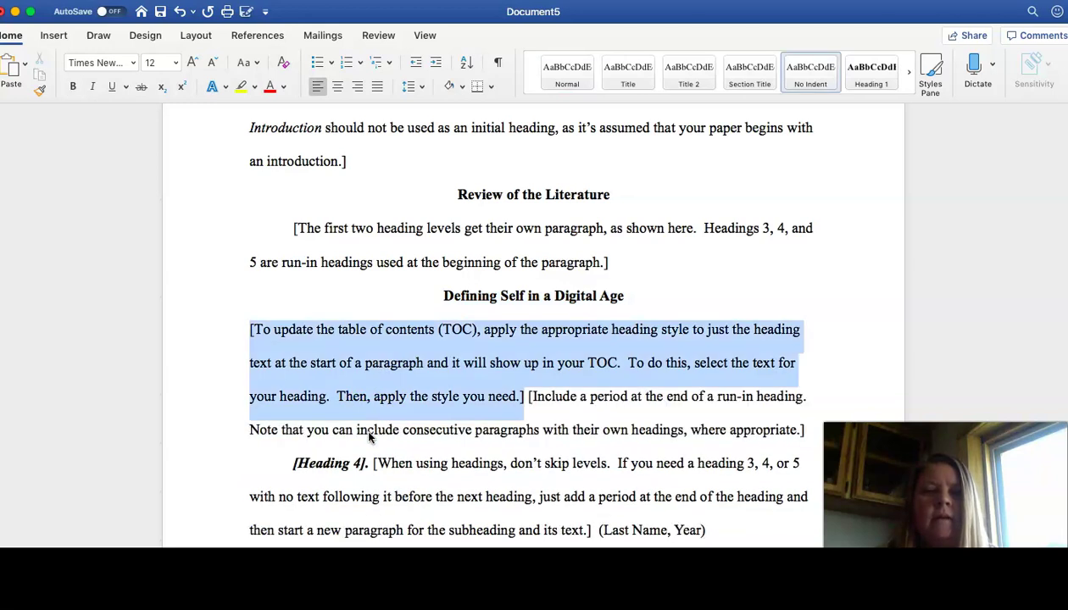
pyautogui.click(180, 11)
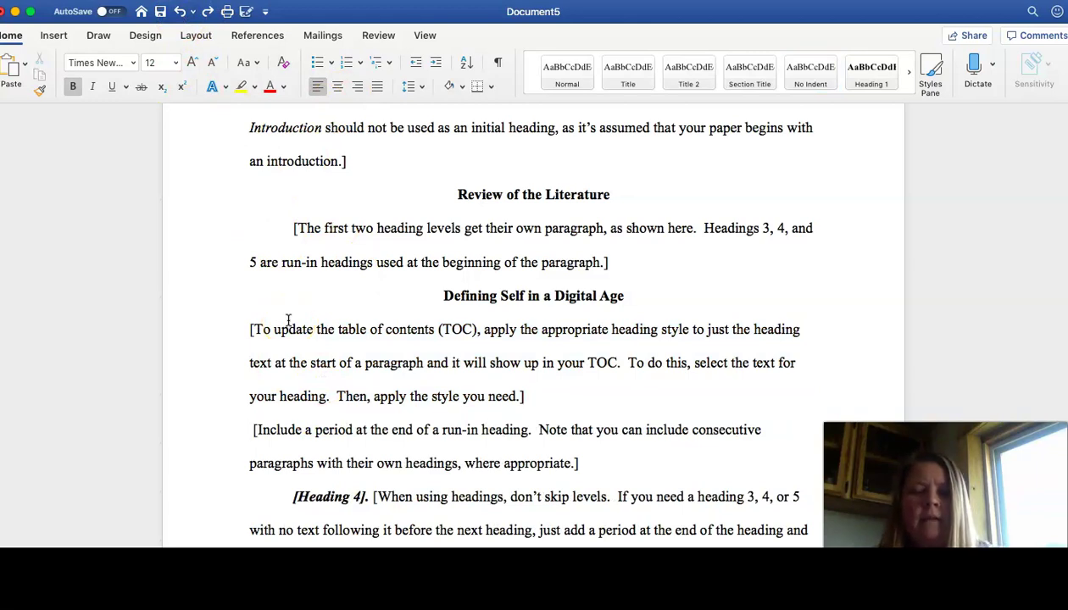
pyautogui.write('Online Communi')
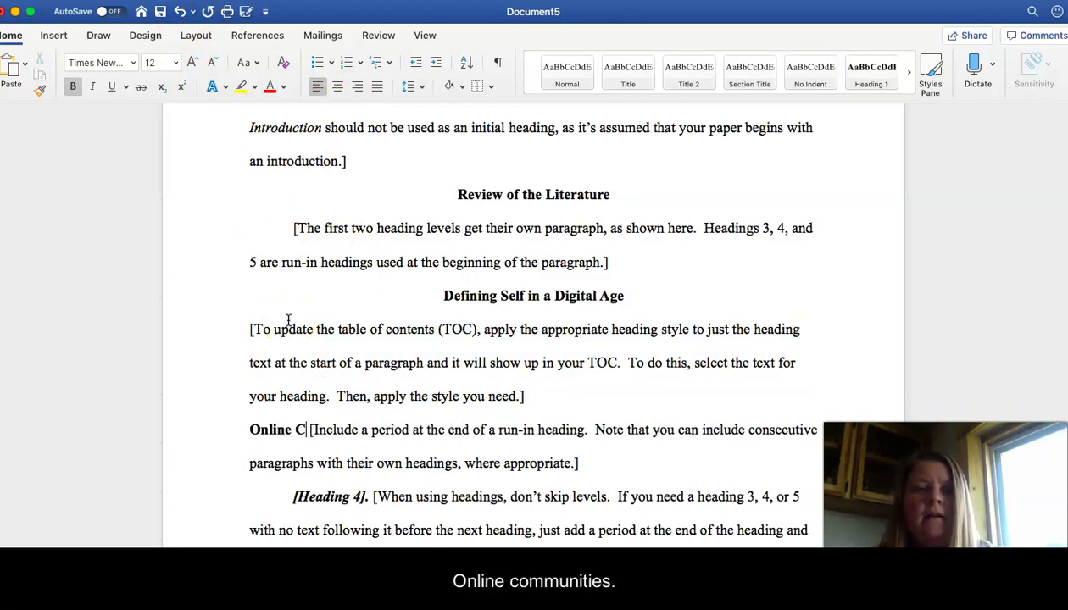
pyautogui.write('ties')
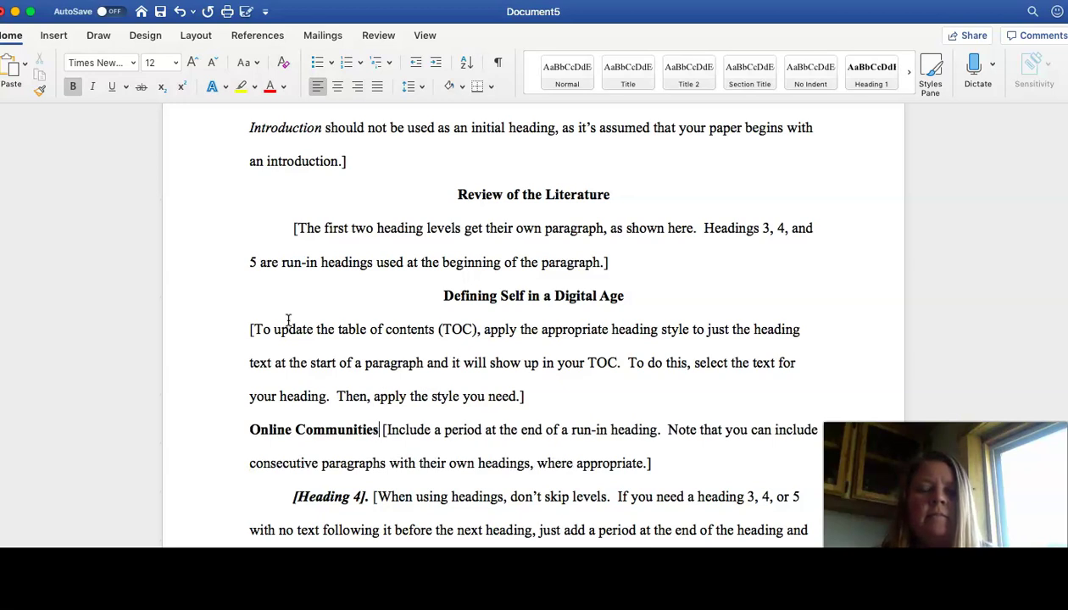
pyautogui.press('Return')
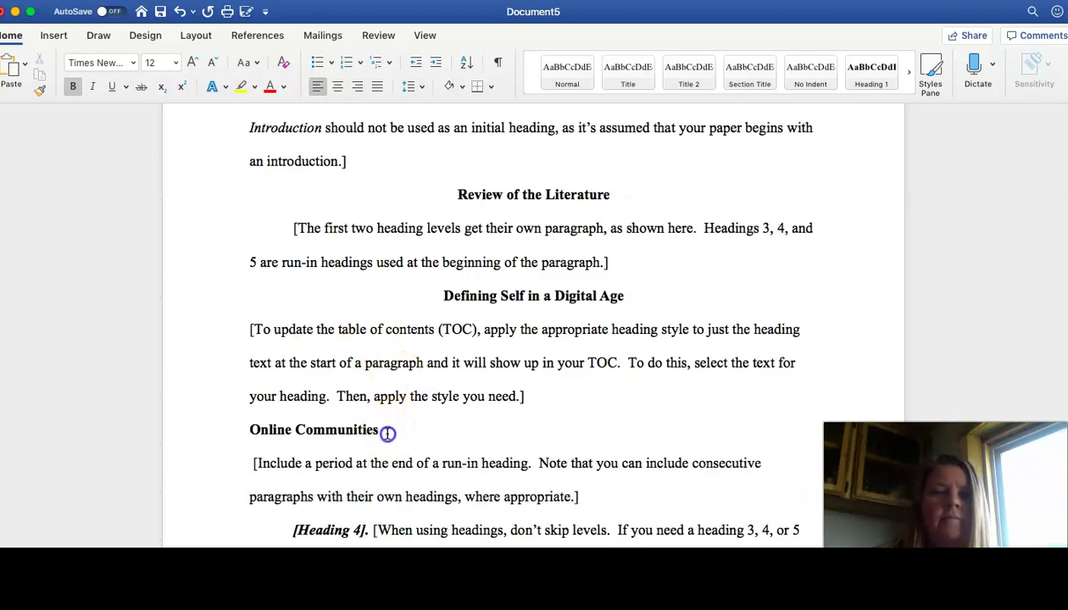
pyautogui.moveTo(389, 432); pyautogui.dragTo(267, 431)
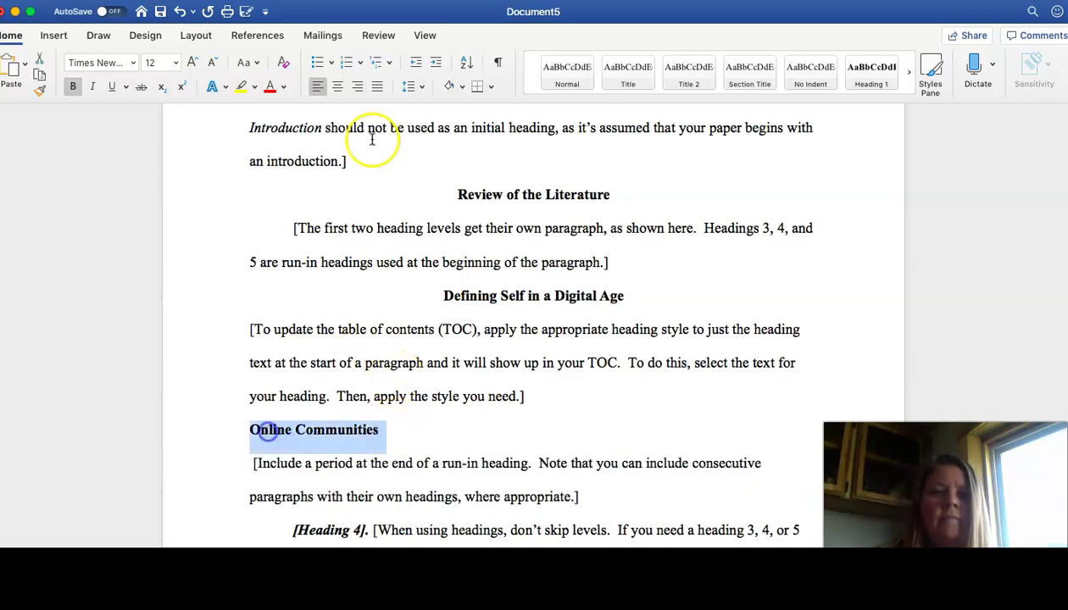
pyautogui.click(338, 86)
# Step: Type a non-italic 'Internet Addiction' heading on its own line
pyautogui.scroll(-5, 424, 292)
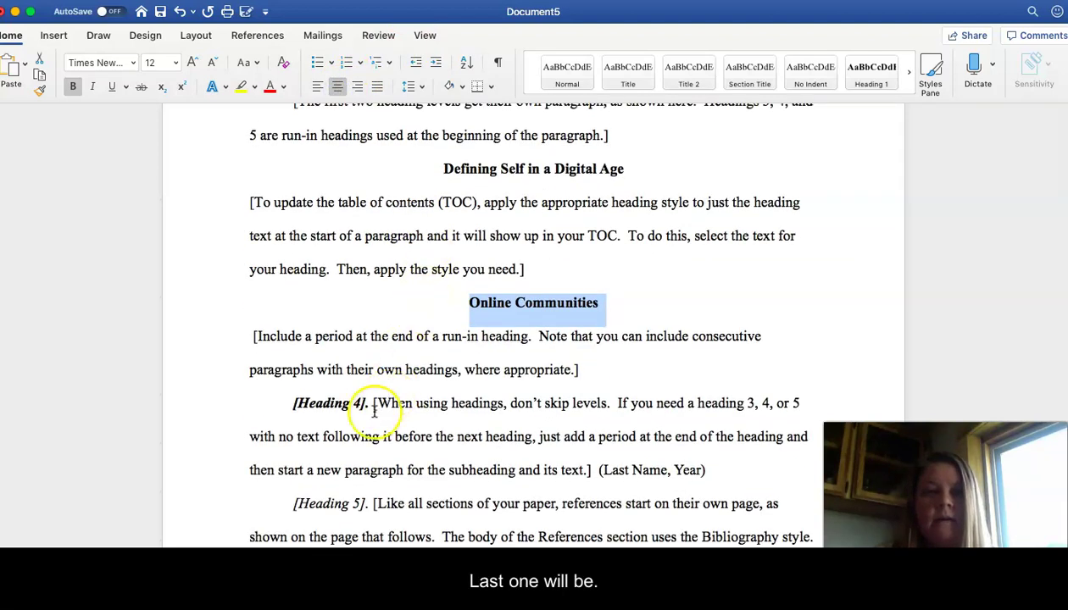
pyautogui.moveTo(373, 402); pyautogui.dragTo(320, 406)
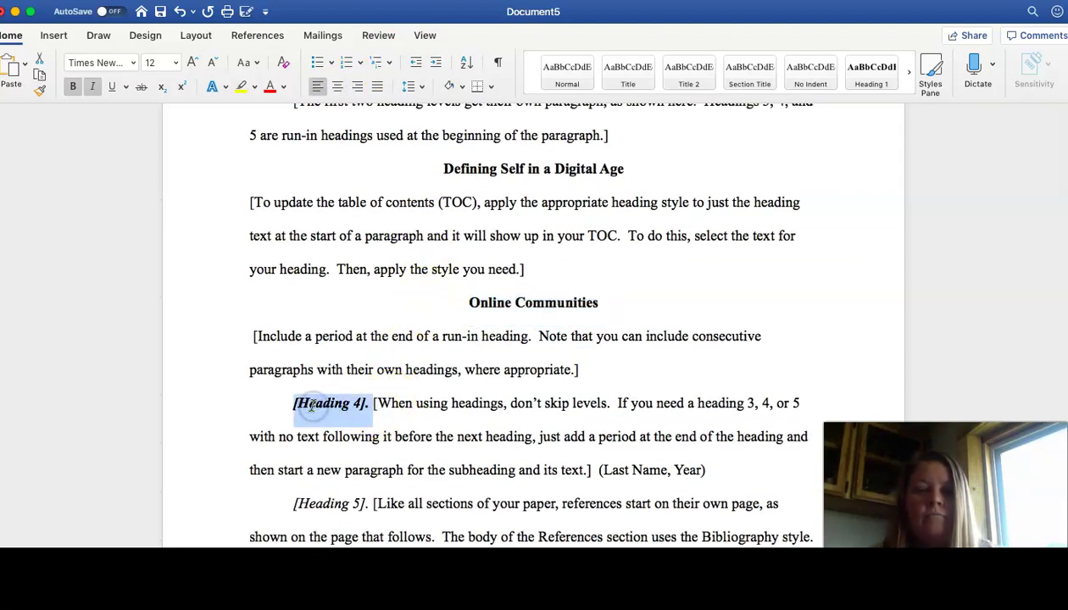
pyautogui.write('In')
pyautogui.press('BackSpace')
pyautogui.press('BackSpace')
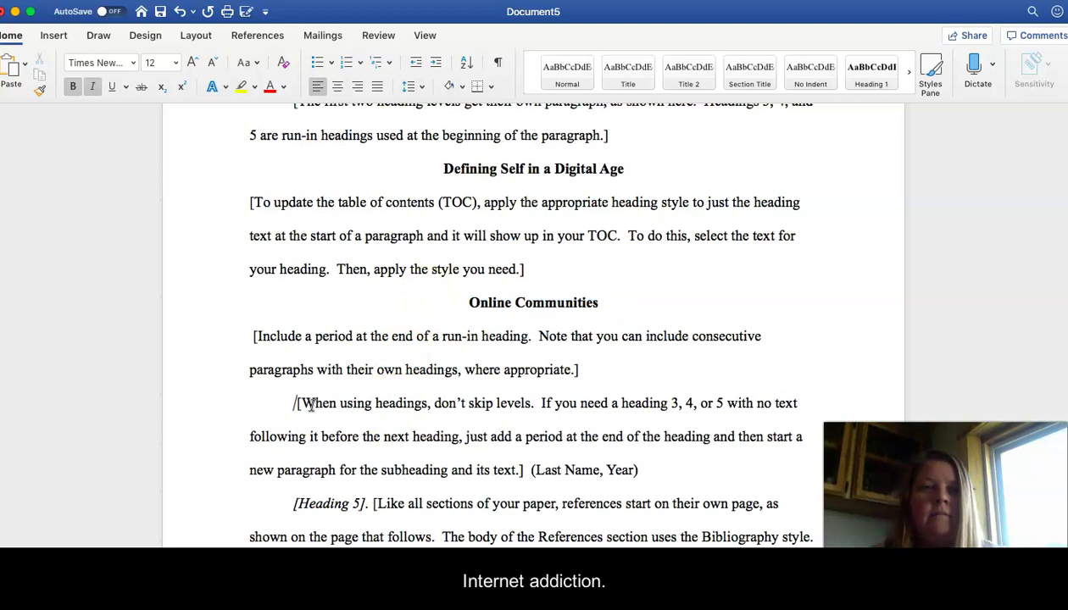
pyautogui.click(93, 87)
pyautogui.write('Interne')
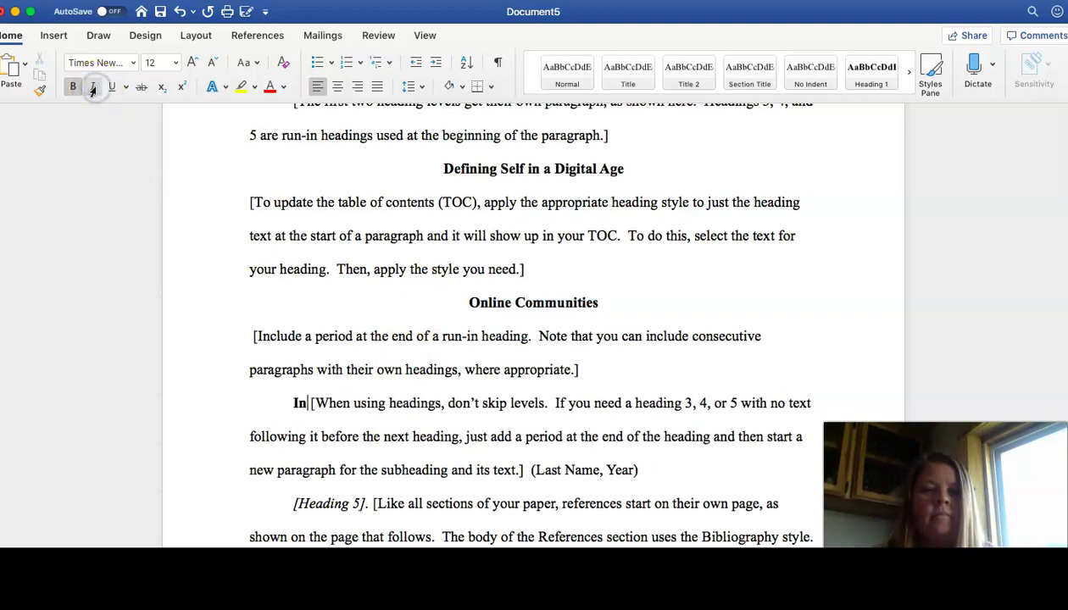
pyautogui.write('t Addiction')
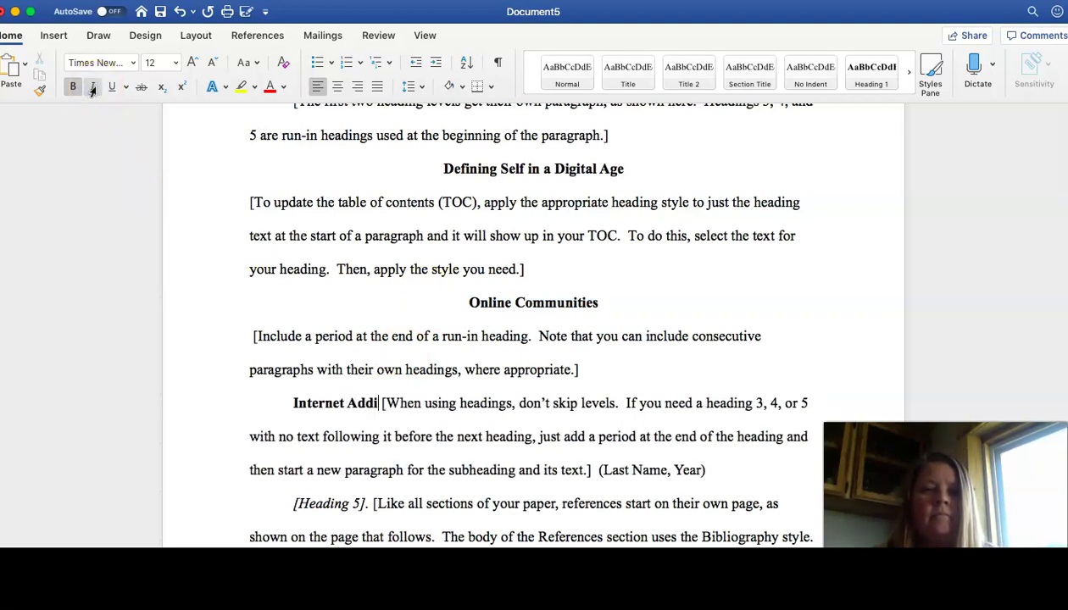
pyautogui.press('Return')
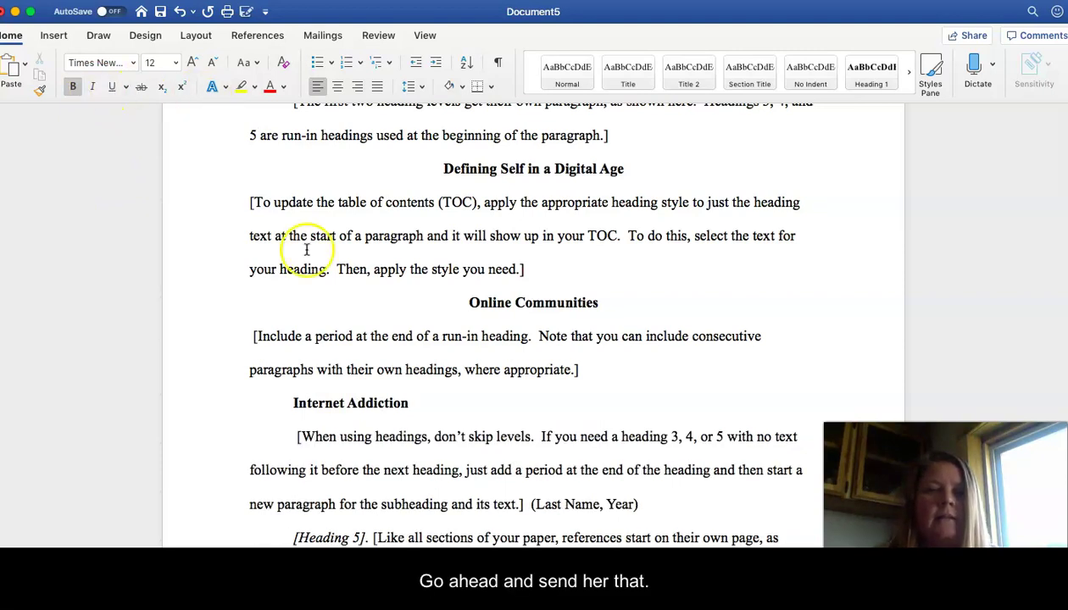
# Step: Center the Internet Addiction heading and remove its leading indent
pyautogui.click(417, 404)
pyautogui.moveTo(318, 403); pyautogui.dragTo(297, 402)
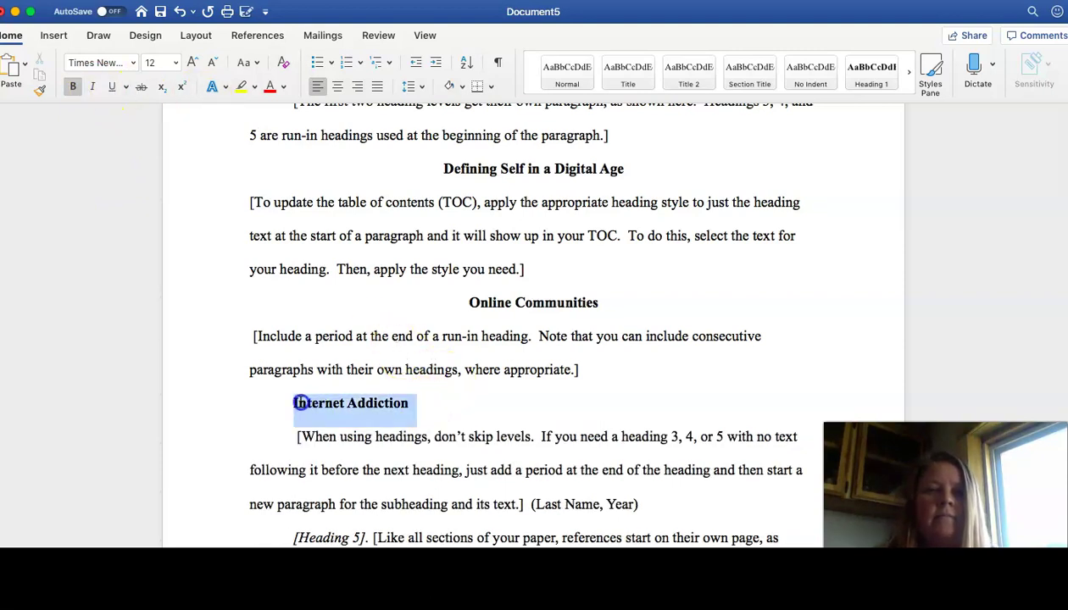
pyautogui.click(335, 89)
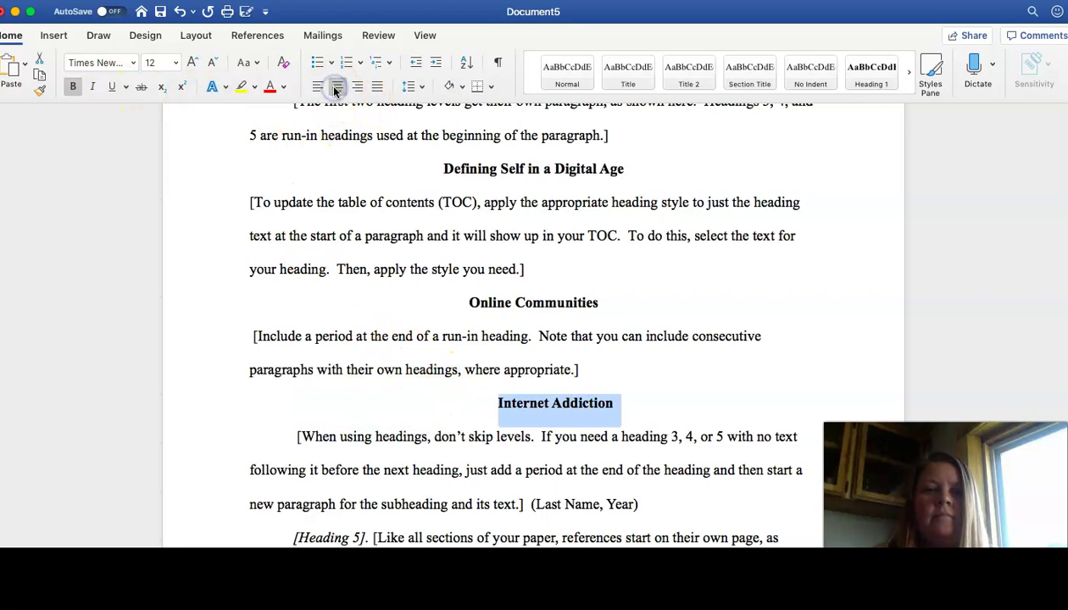
pyautogui.click(491, 401)
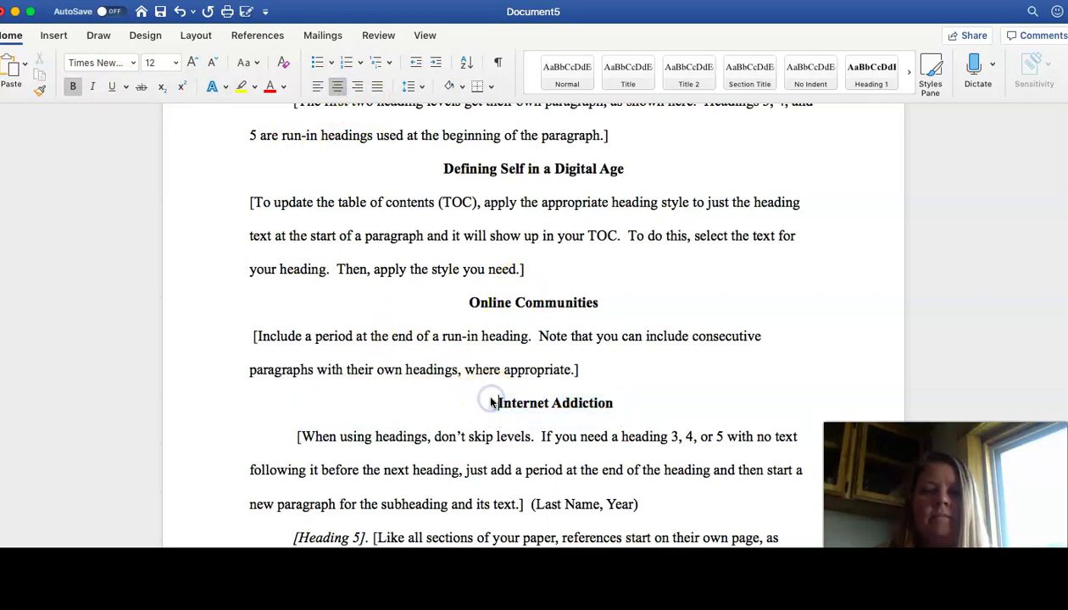
pyautogui.press('BackSpace')
pyautogui.press('BackSpace')
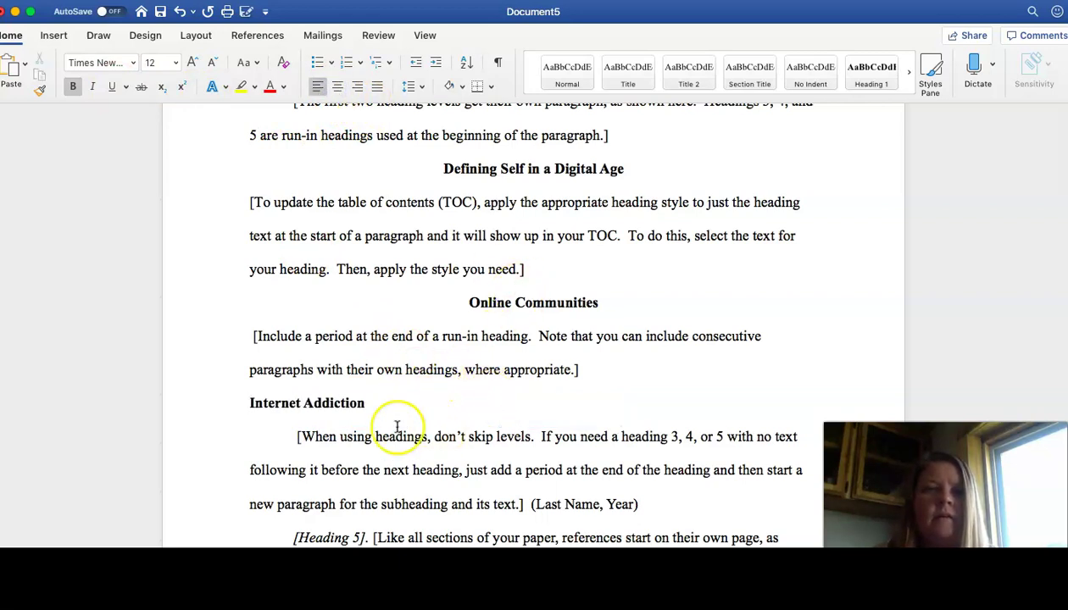
pyautogui.click(338, 87)
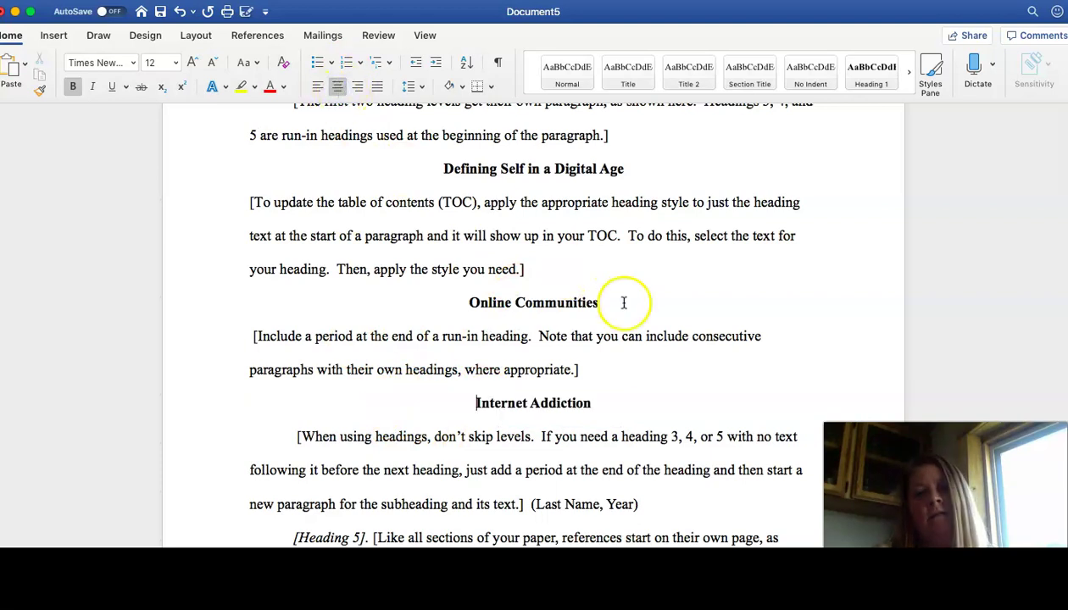
# Step: Replace the [Heading 5]. placeholder with a bold, non-italic 'Conclusion' heading on its own line
pyautogui.scroll(-1, 660, 319)
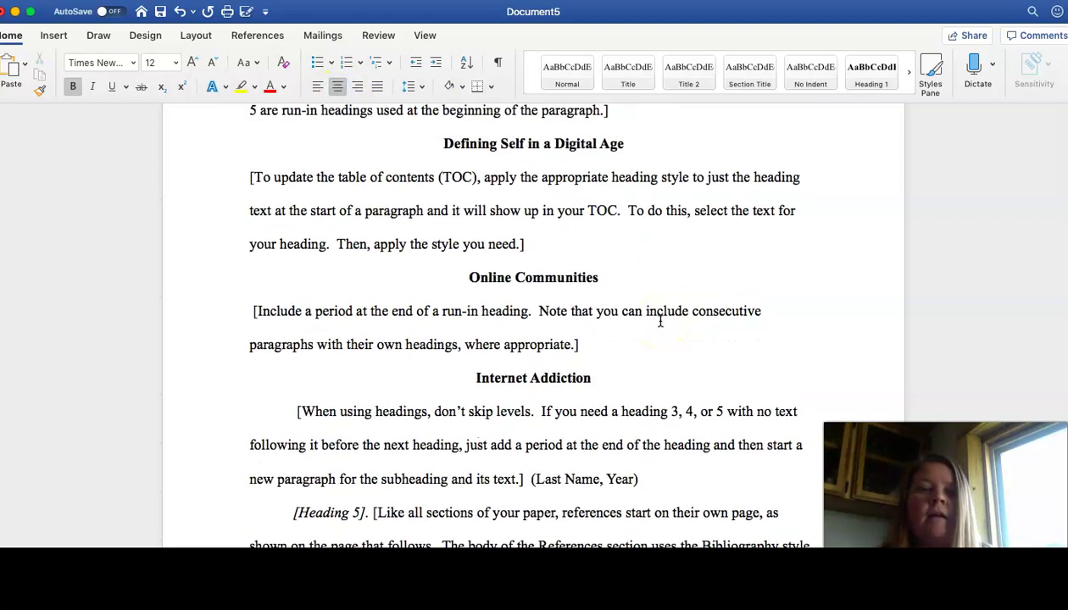
pyautogui.scroll(3, 660, 319)
pyautogui.scroll(-10, 561, 376)
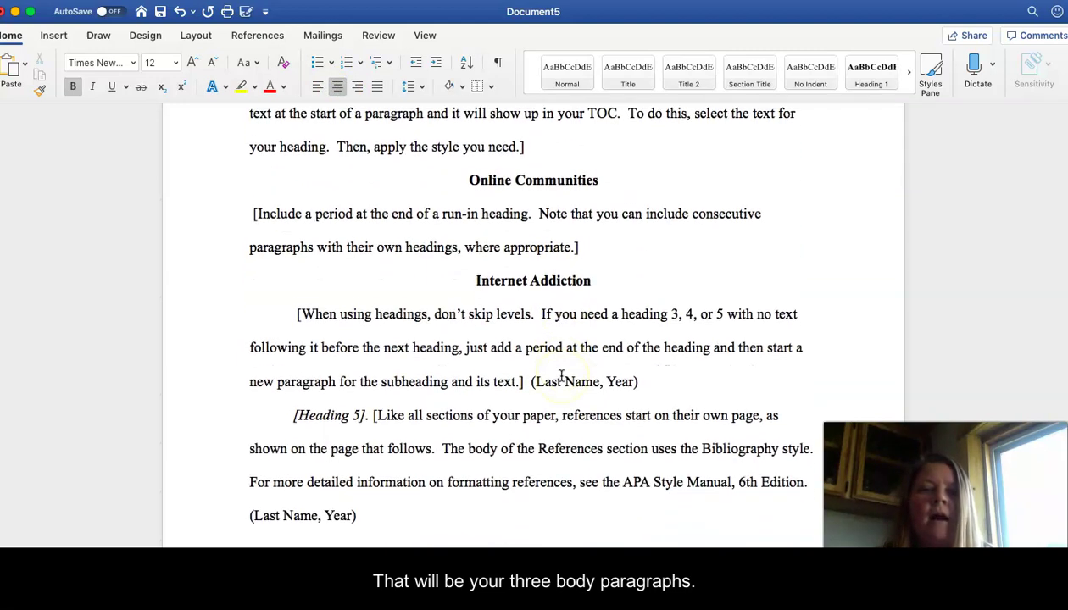
pyautogui.scroll(5, 561, 376)
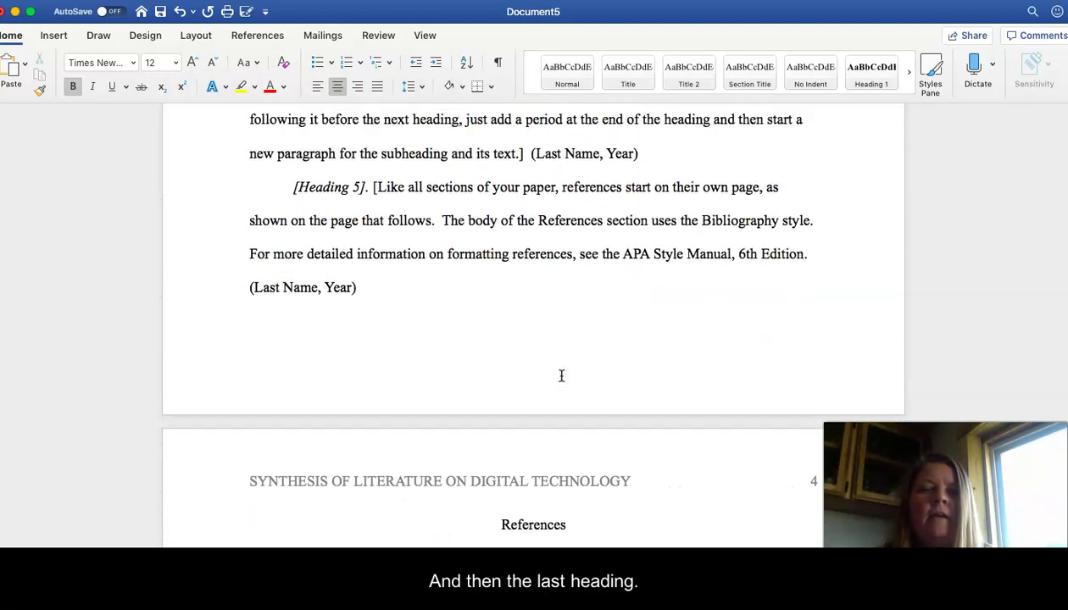
pyautogui.moveTo(369, 357); pyautogui.dragTo(310, 356)
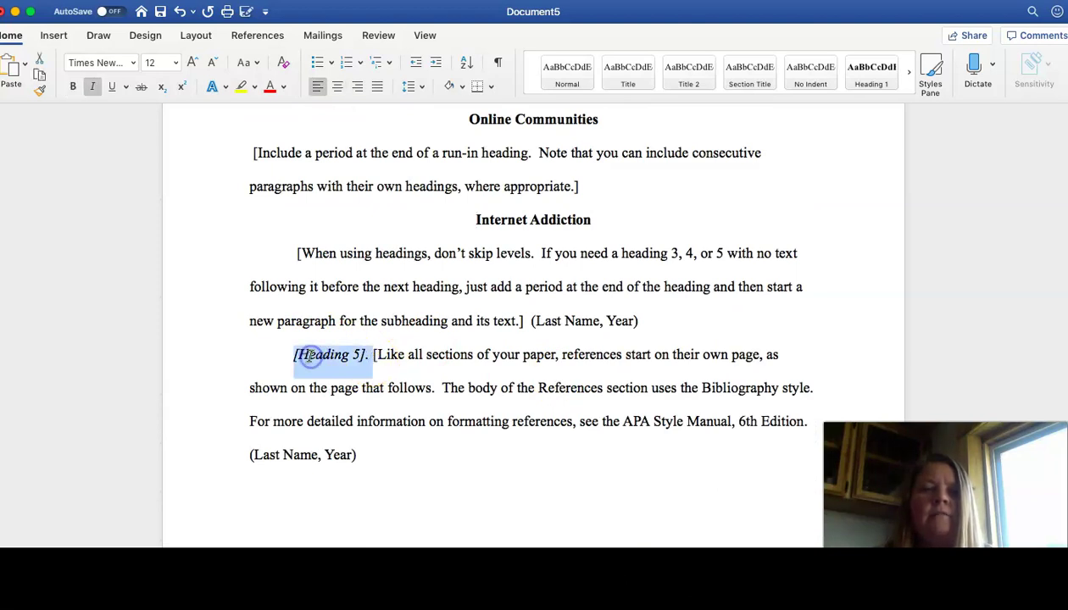
pyautogui.click(93, 87)
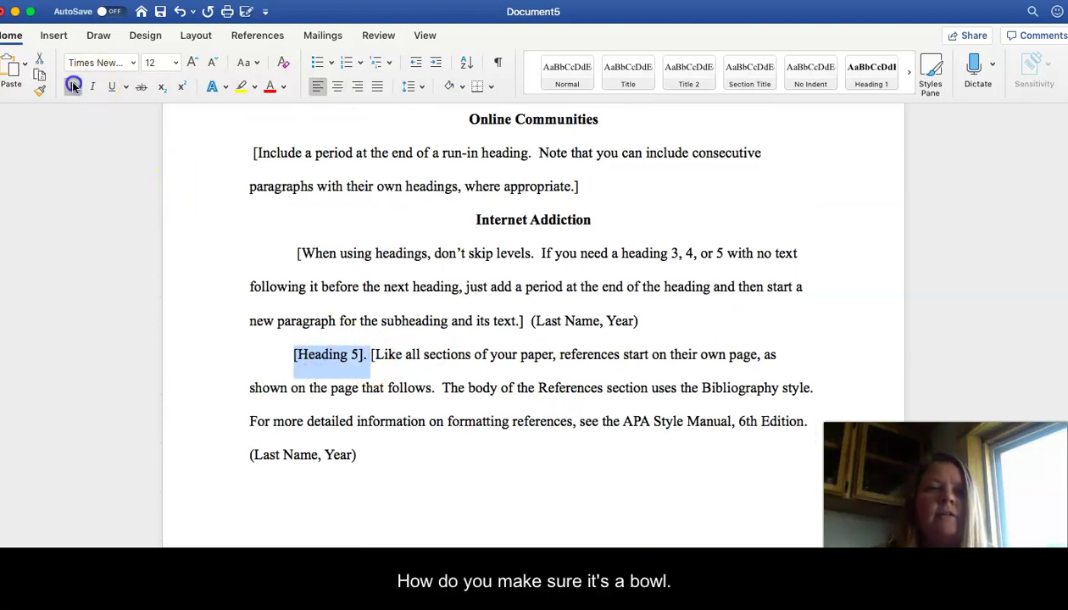
pyautogui.click(73, 87)
pyautogui.write('Conclusion')
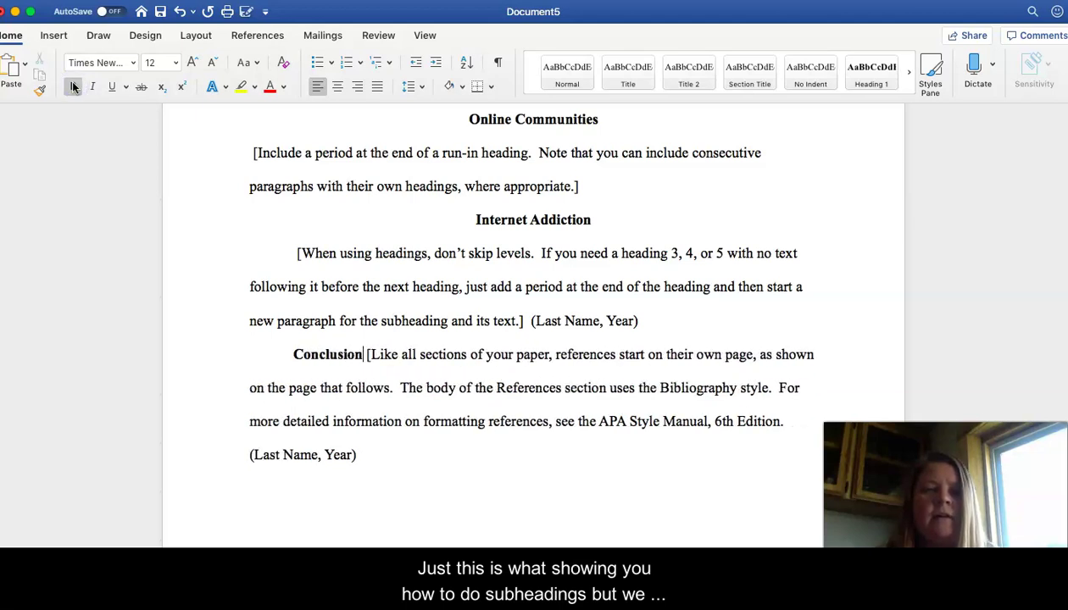
pyautogui.press('Return')
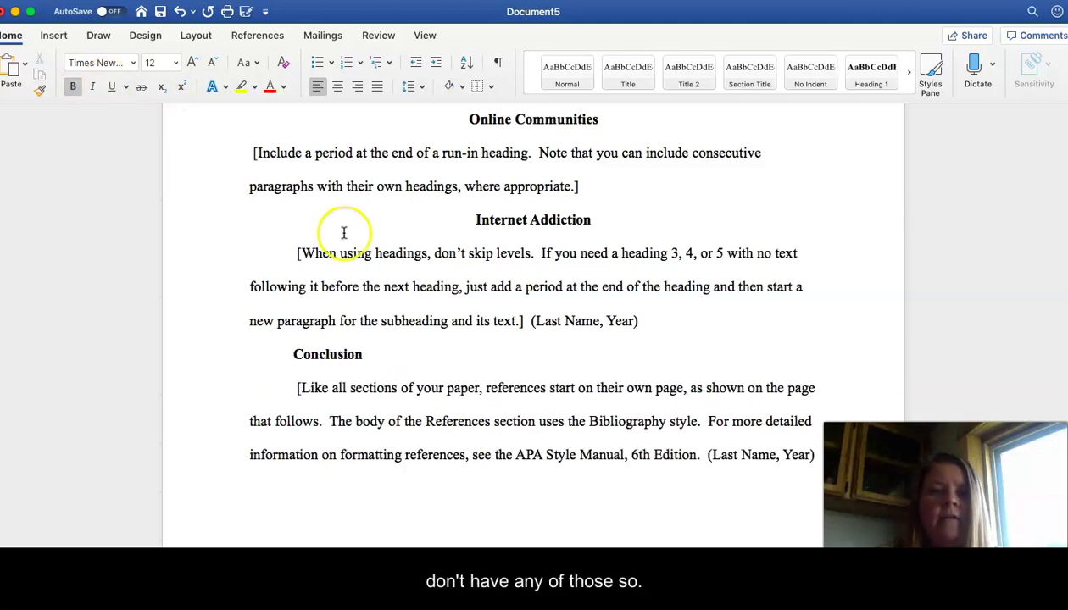
# Step: Center the Conclusion heading and remove the indent before it
pyautogui.click(366, 353)
pyautogui.moveTo(317, 350); pyautogui.dragTo(293, 357)
pyautogui.click(335, 87)
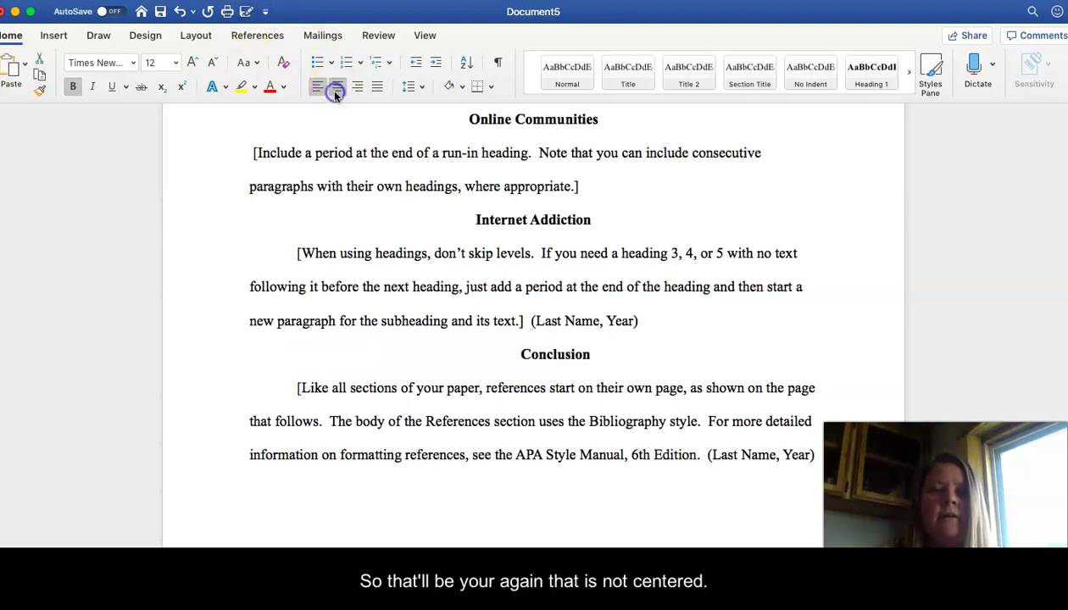
pyautogui.click(523, 357)
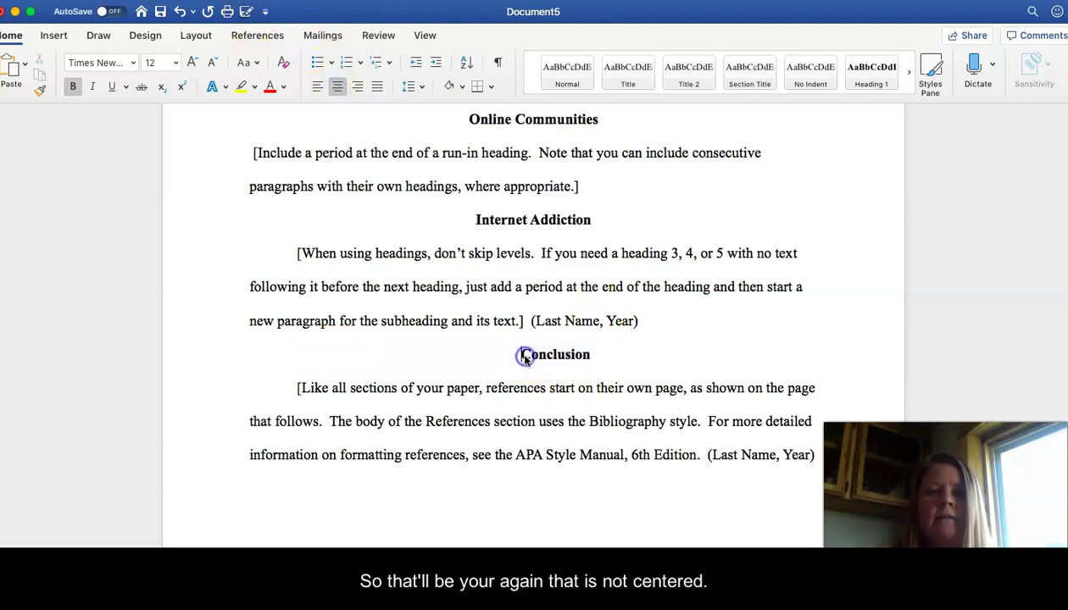
pyautogui.press('super+l')
pyautogui.press('BackSpace')
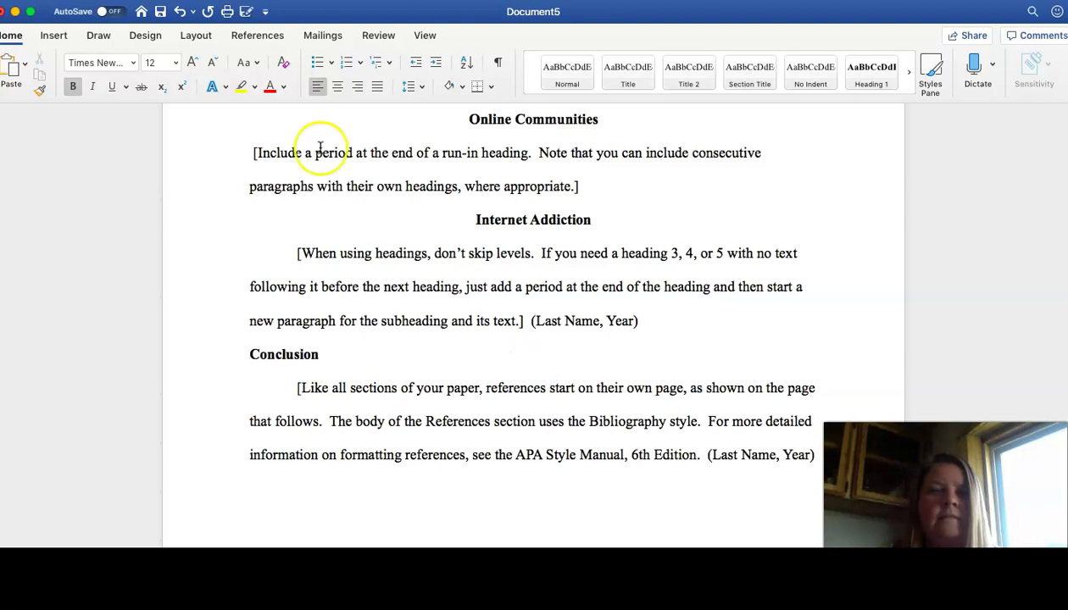
pyautogui.click(337, 86)
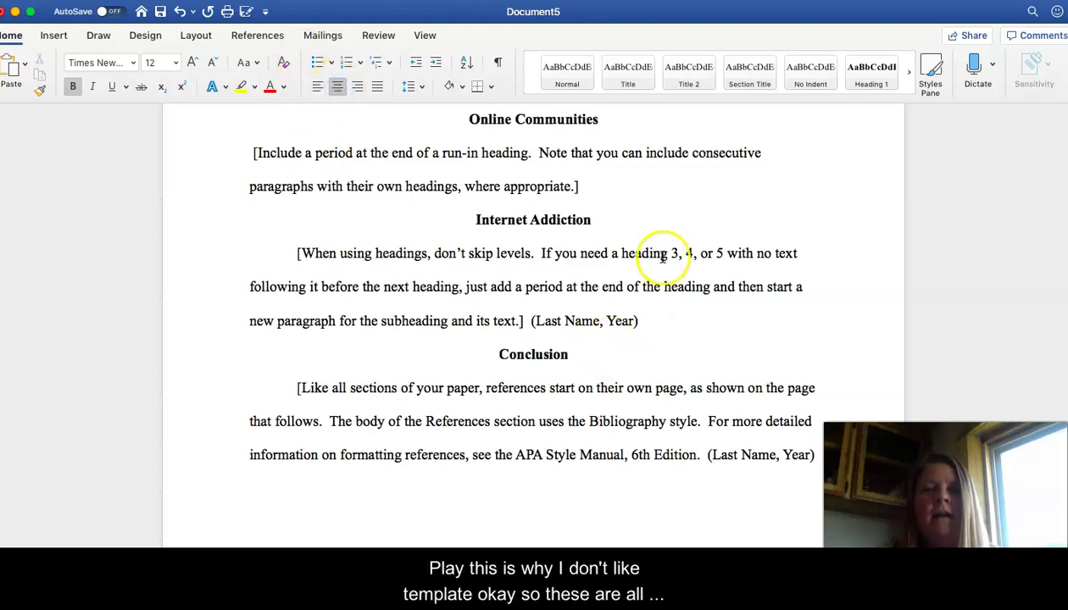
pyautogui.scroll(2, 662, 255)
pyautogui.scroll(8, 662, 254)
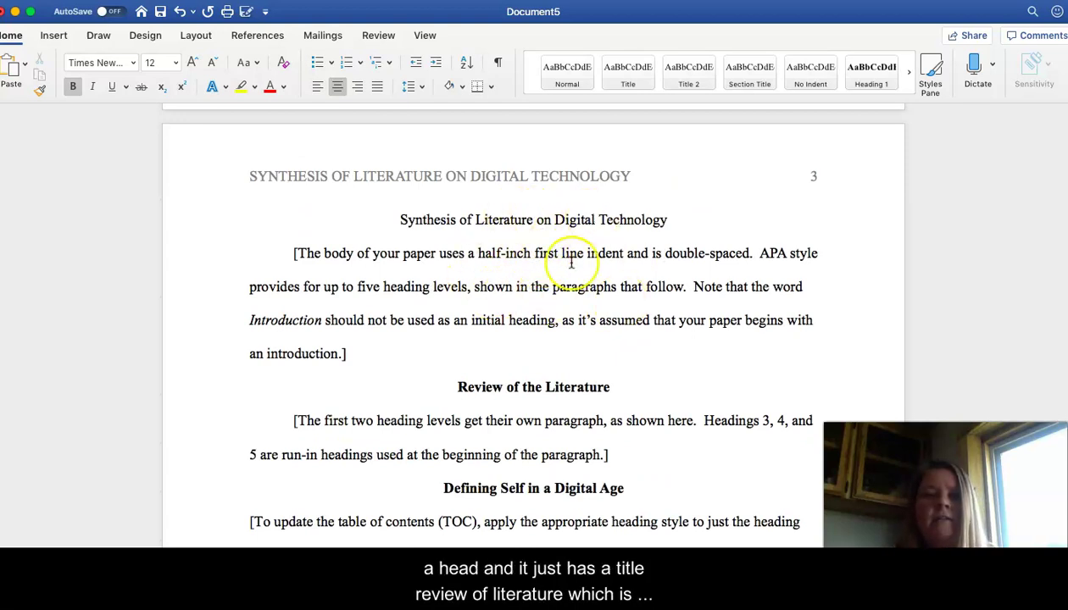
pyautogui.scroll(-2, 553, 326)
pyautogui.scroll(-1, 553, 326)
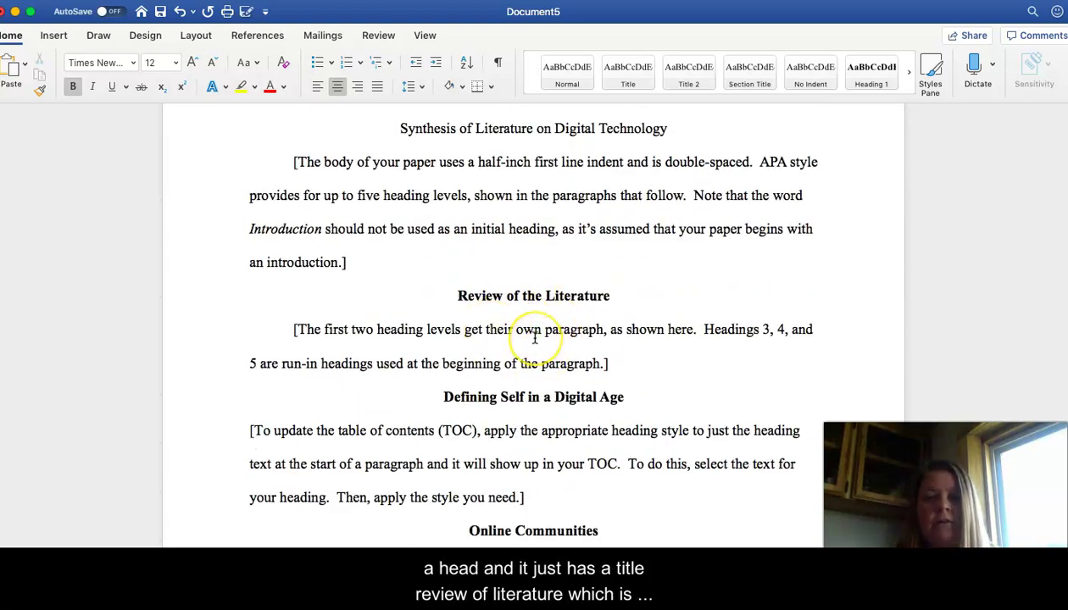
pyautogui.scroll(-3, 529, 334)
pyautogui.scroll(-1, 535, 338)
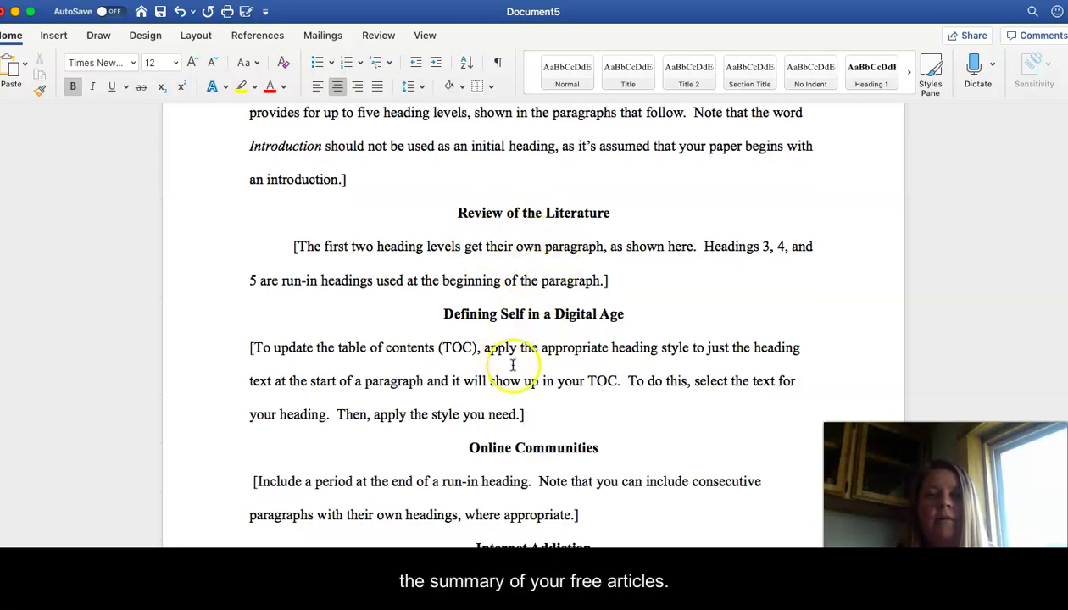
pyautogui.scroll(-3, 523, 368)
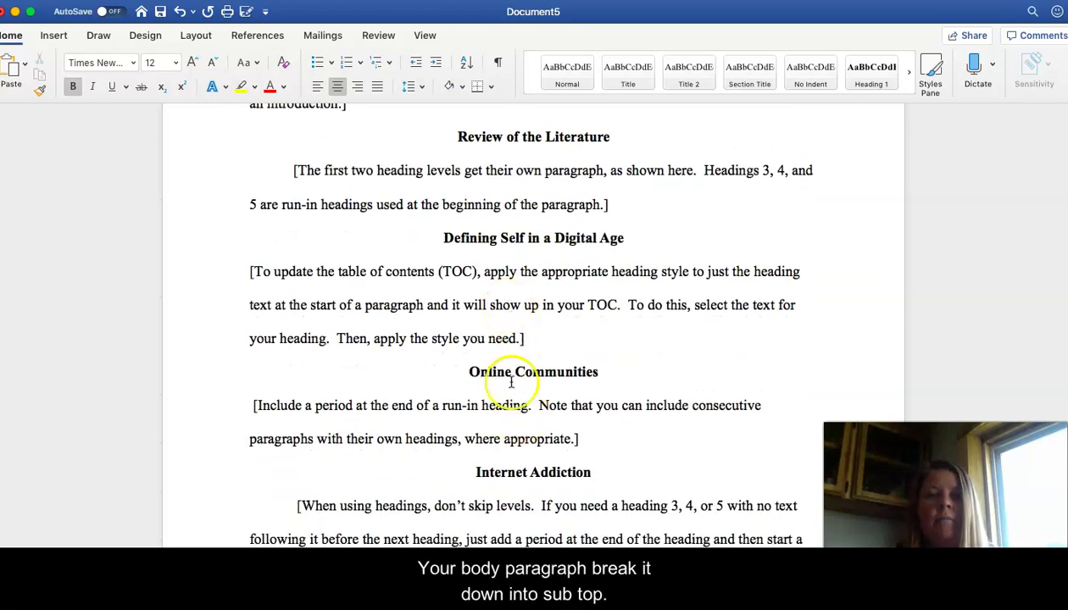
pyautogui.scroll(-2, 528, 475)
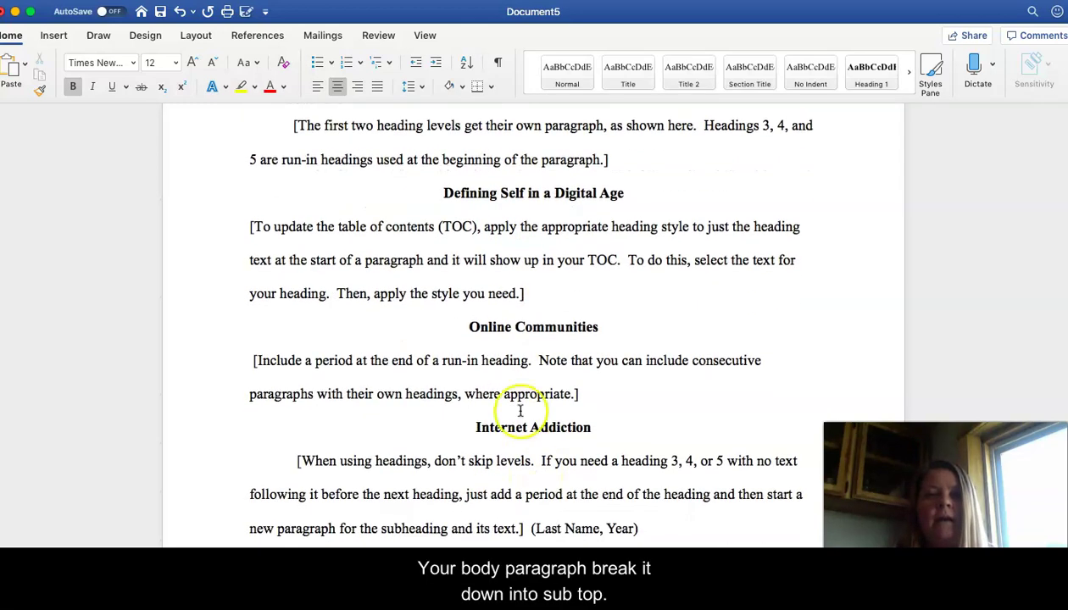
pyautogui.scroll(-5, 509, 482)
pyautogui.scroll(6, 509, 483)
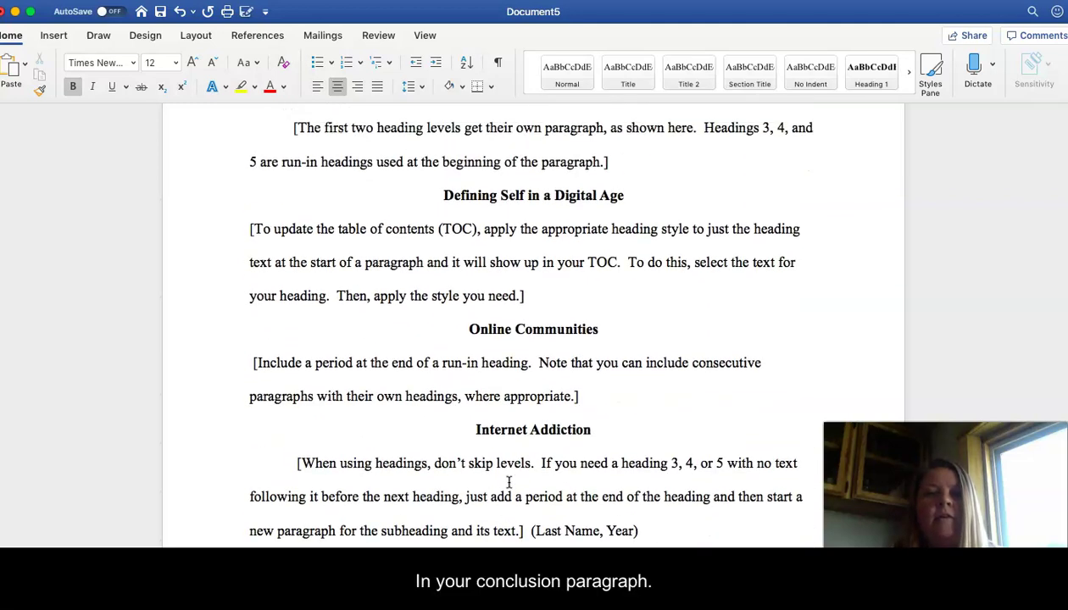
# Step: Start the paragraph with 'Several experts discuss how individuals in today's society are defining themselves…'
pyautogui.tripleClick(544, 310)
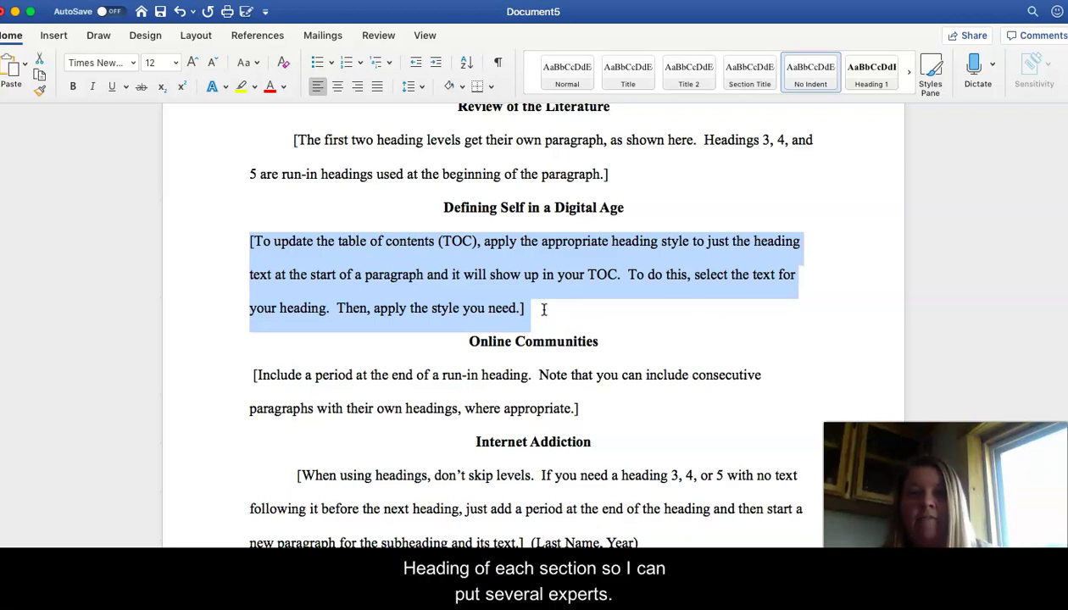
pyautogui.write('Sev')
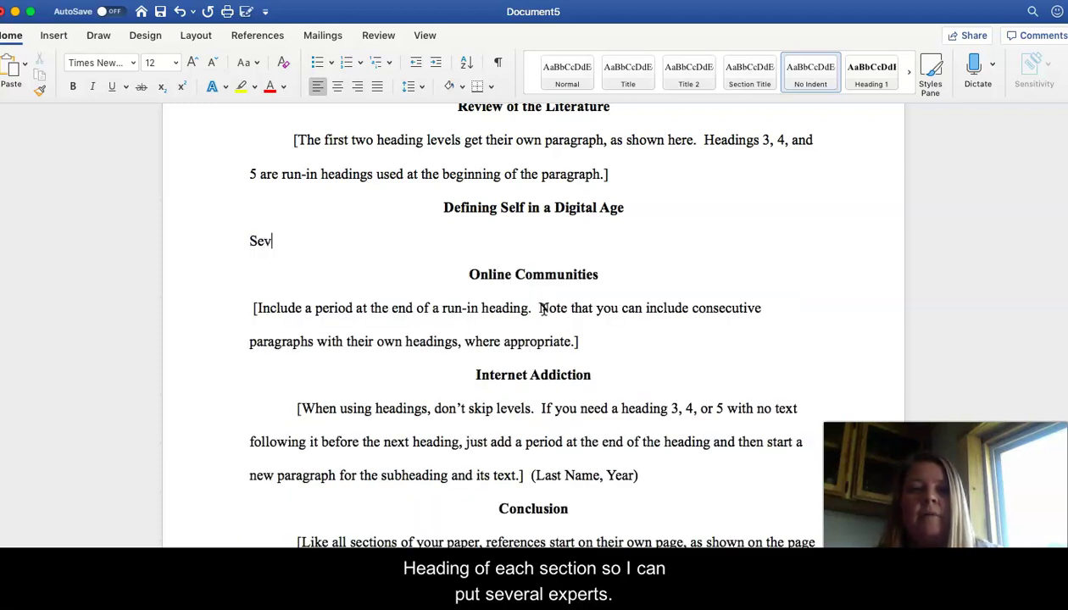
pyautogui.write('eral experts')
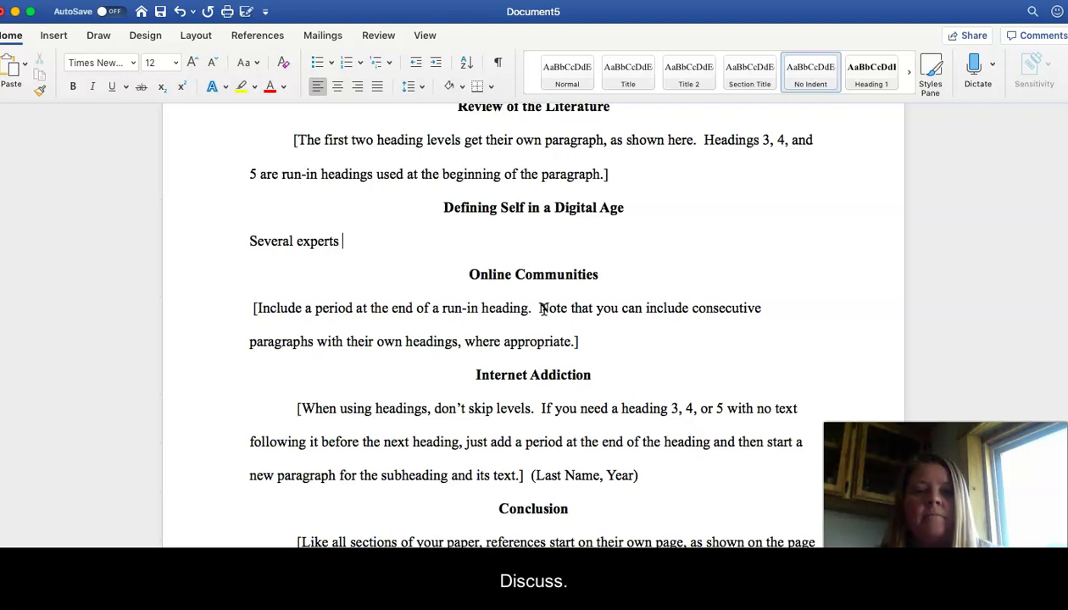
pyautogui.write(' discuss ')
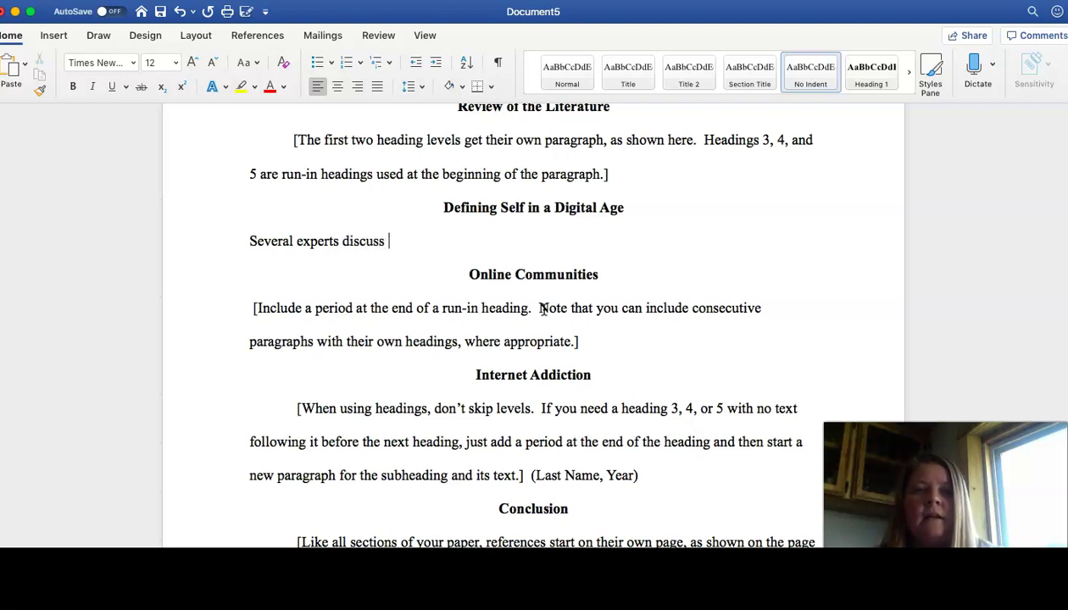
pyautogui.write('how')
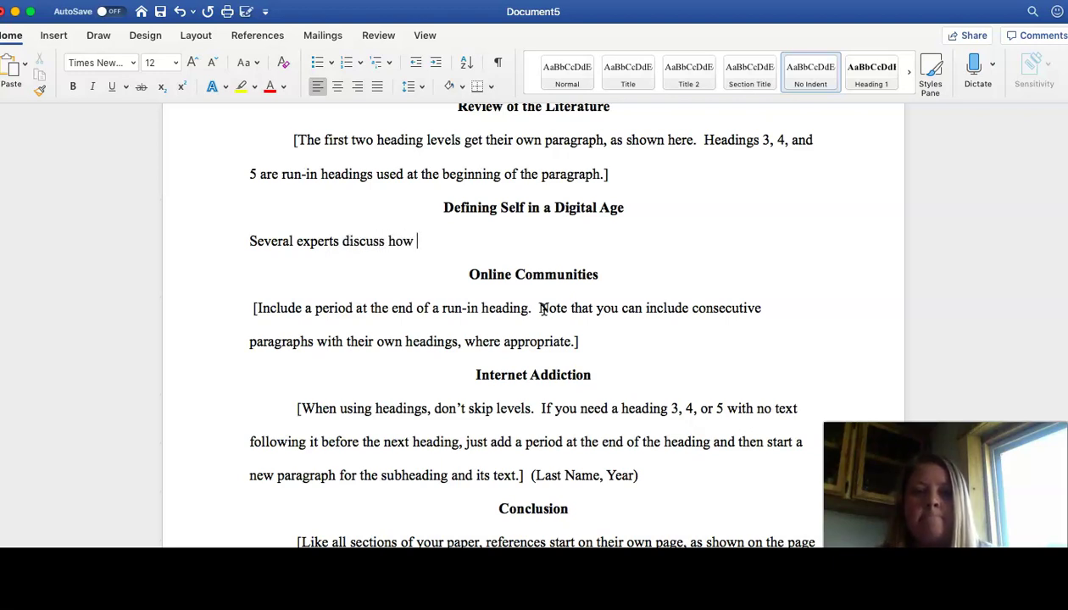
pyautogui.write(' individ')
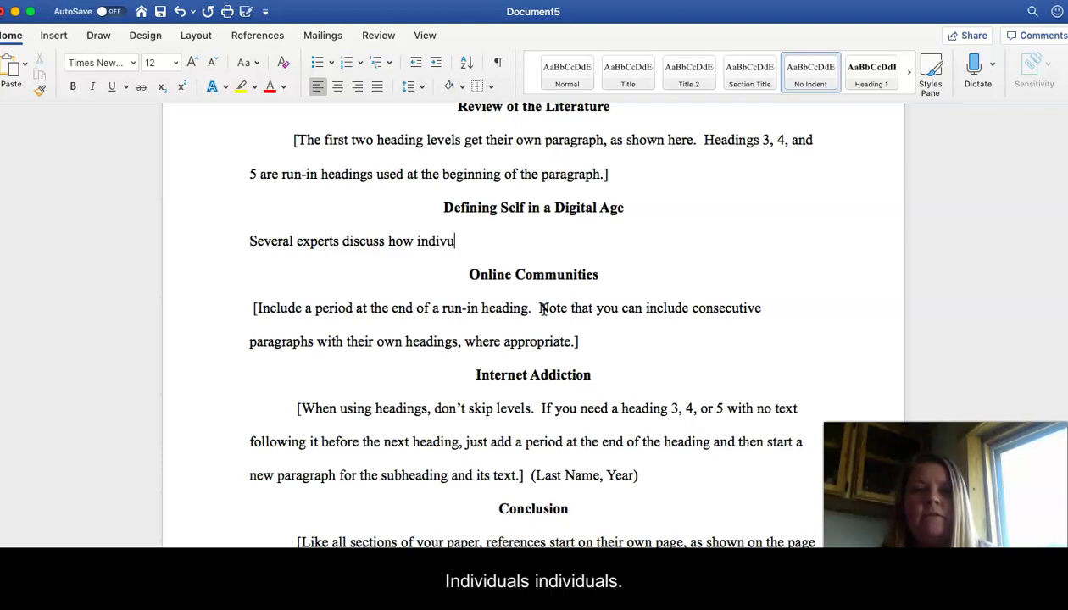
pyautogui.write('u')
pyautogui.press('BackSpace')
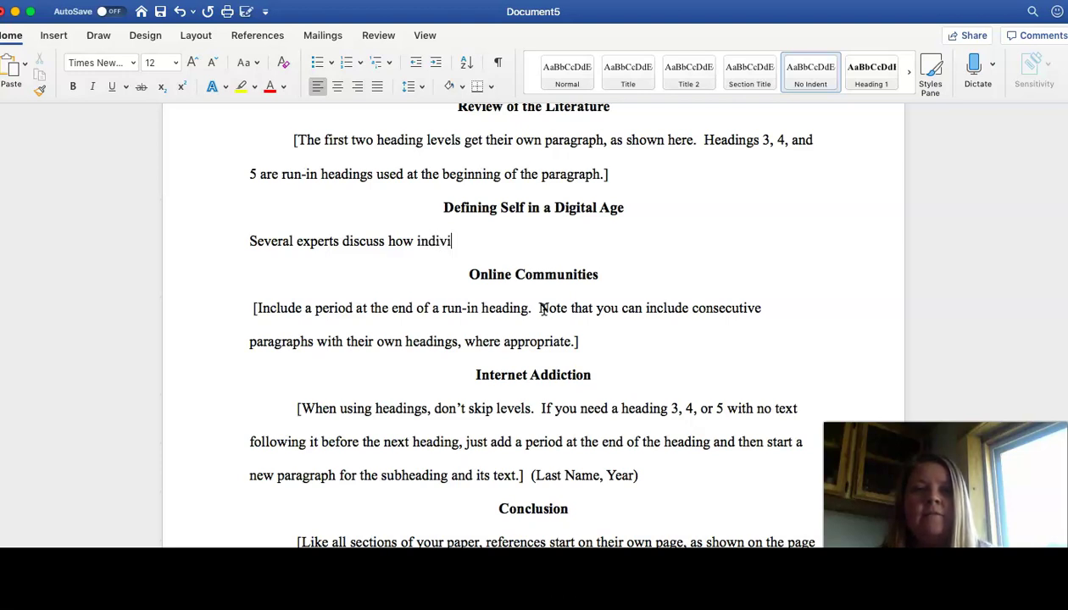
pyautogui.write("iduals in today's s")
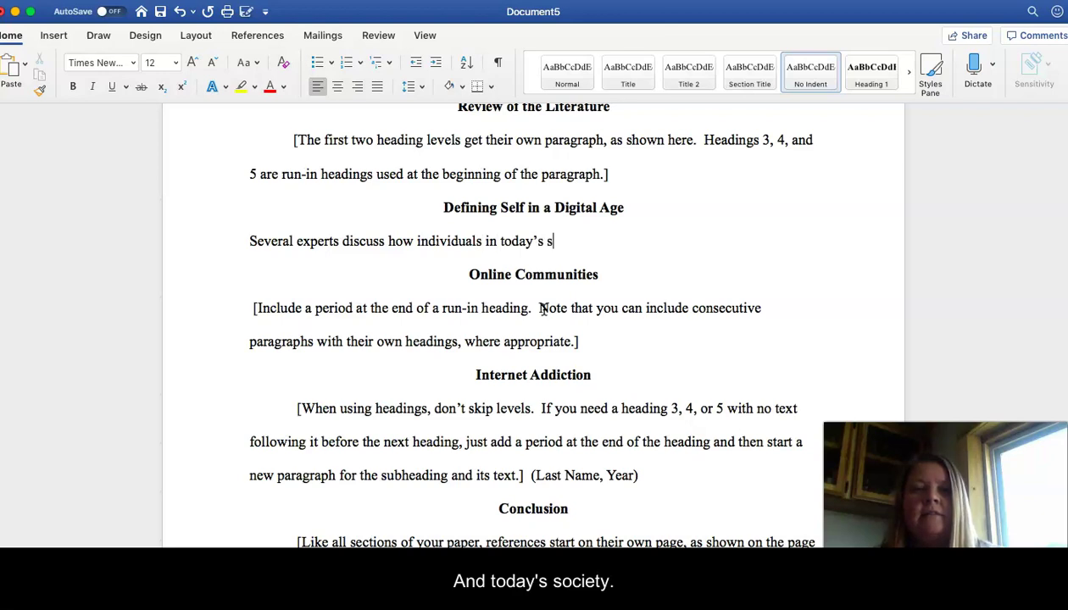
pyautogui.write('ociety are def')
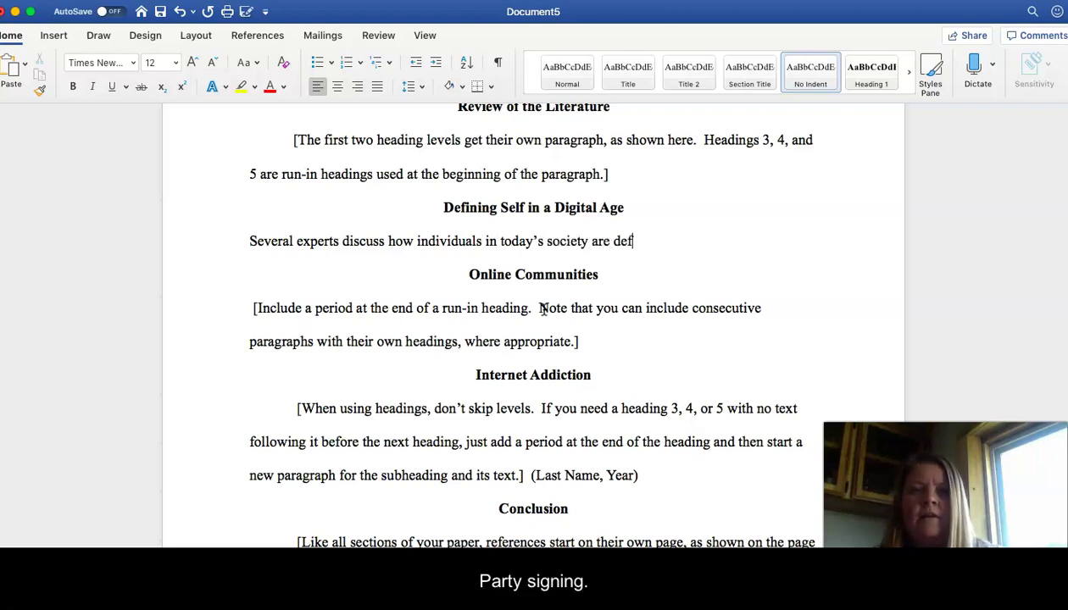
pyautogui.write('ining them')
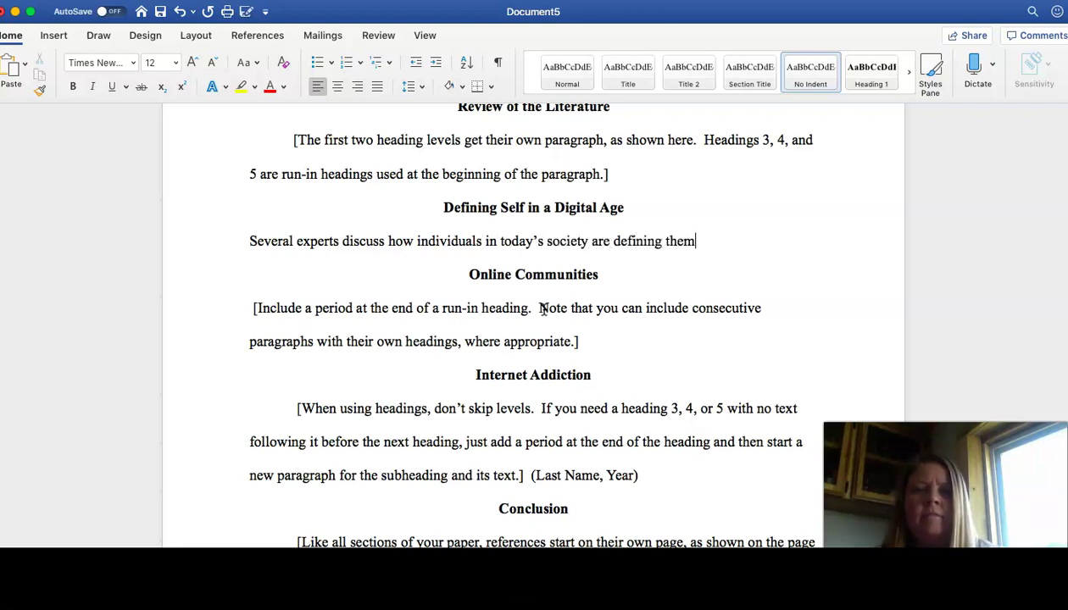
pyautogui.write('selves')
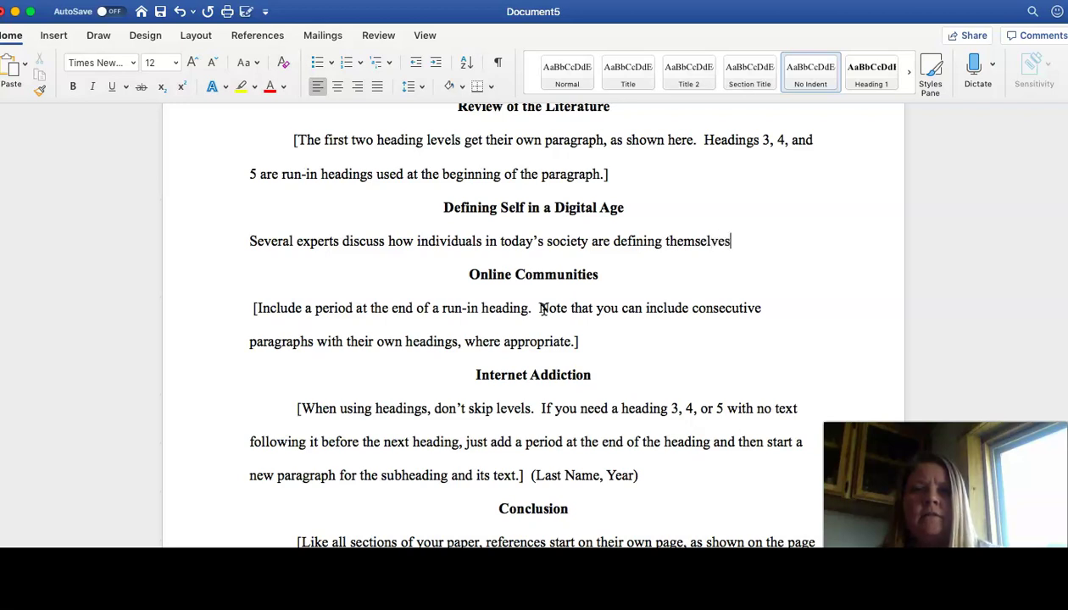
pyautogui.write(' or creating')
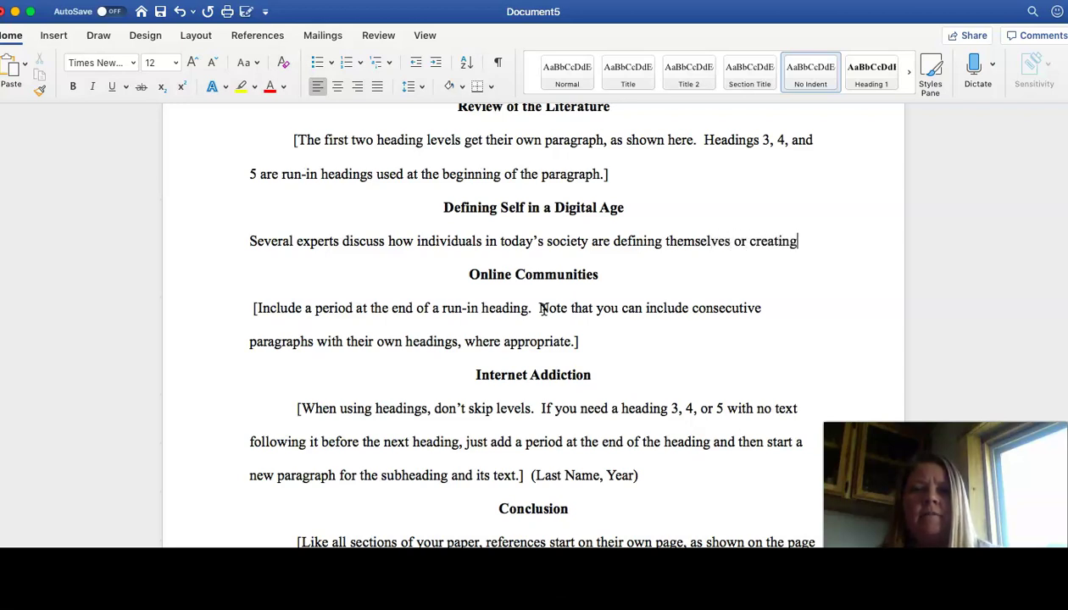
pyautogui.write(' their personas based on expec')
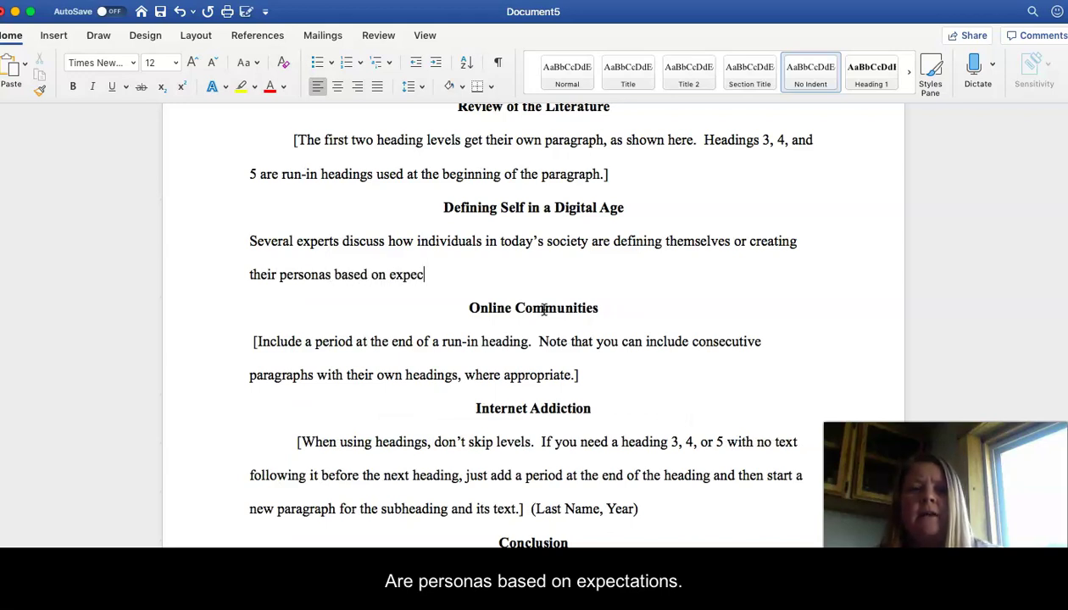
pyautogui.write('n ')
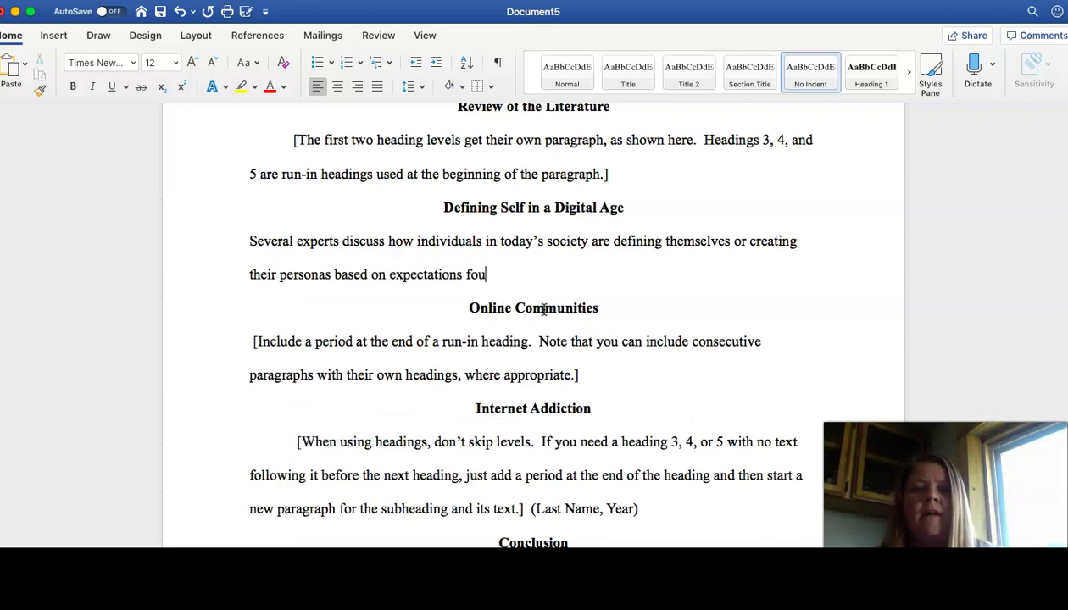
pyautogui.write('s found online an')
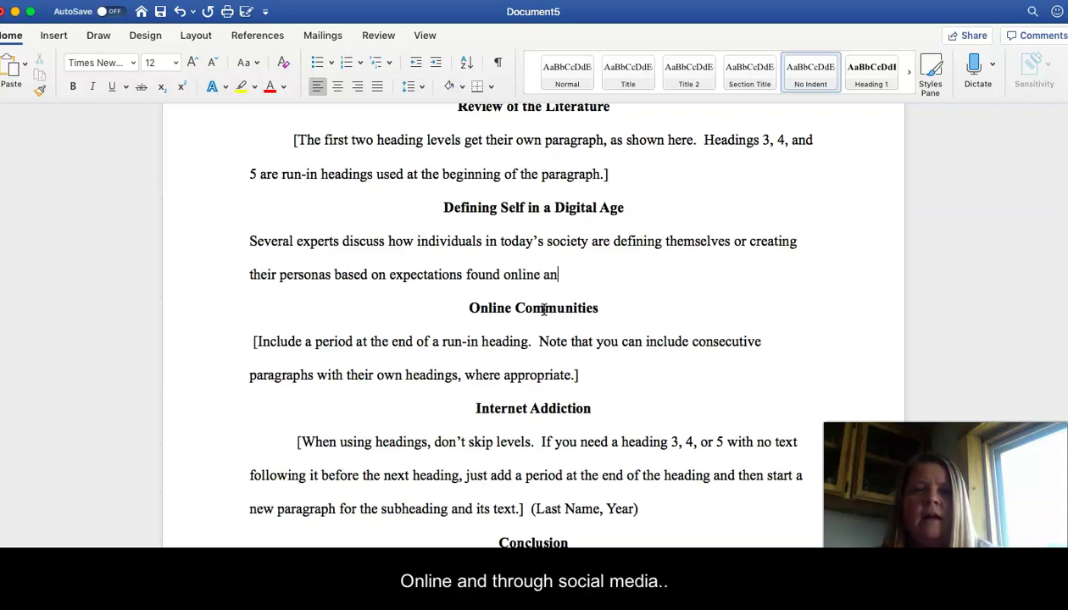
pyautogui.write('d through social media.')
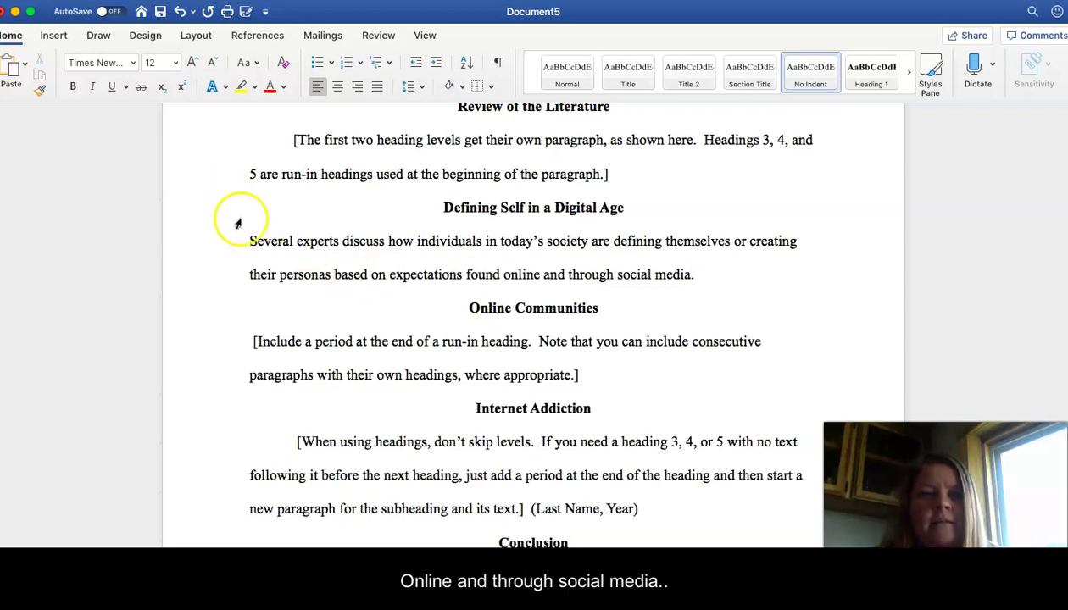
# Step: Indent the first line of the 'Several experts discuss' paragraph with a tab
pyautogui.click(254, 242)
pyautogui.press('Tab')
pyautogui.press('BackSpace')
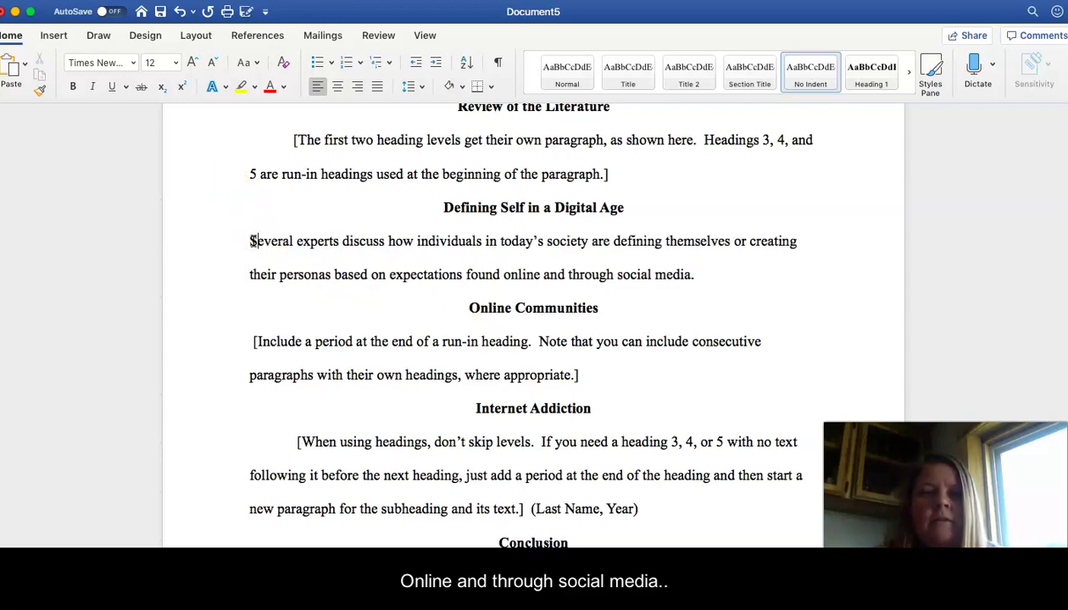
pyautogui.press('Tab')
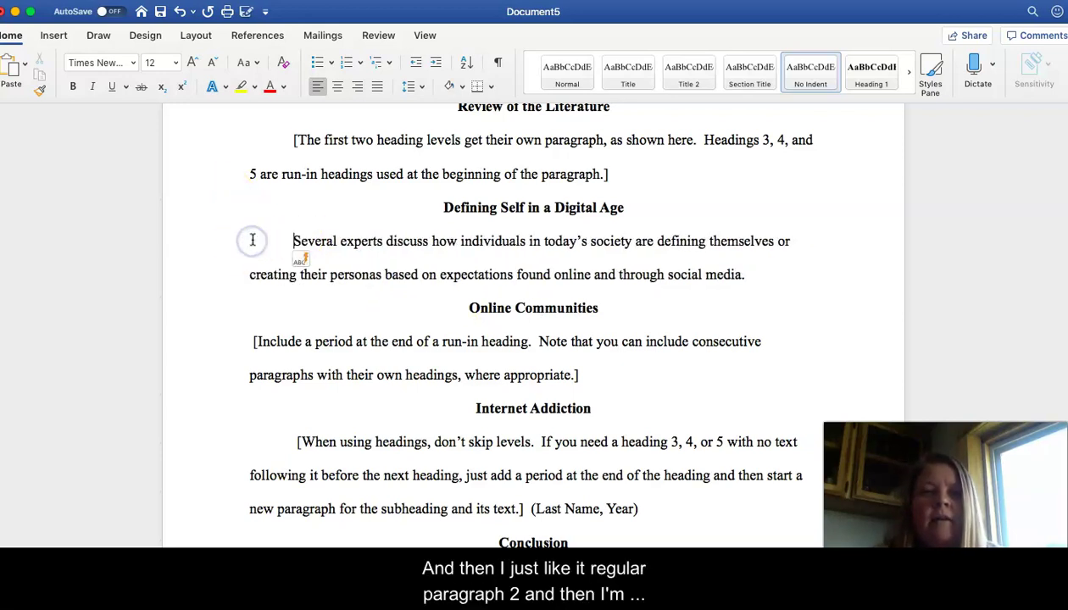
pyautogui.click(760, 277)
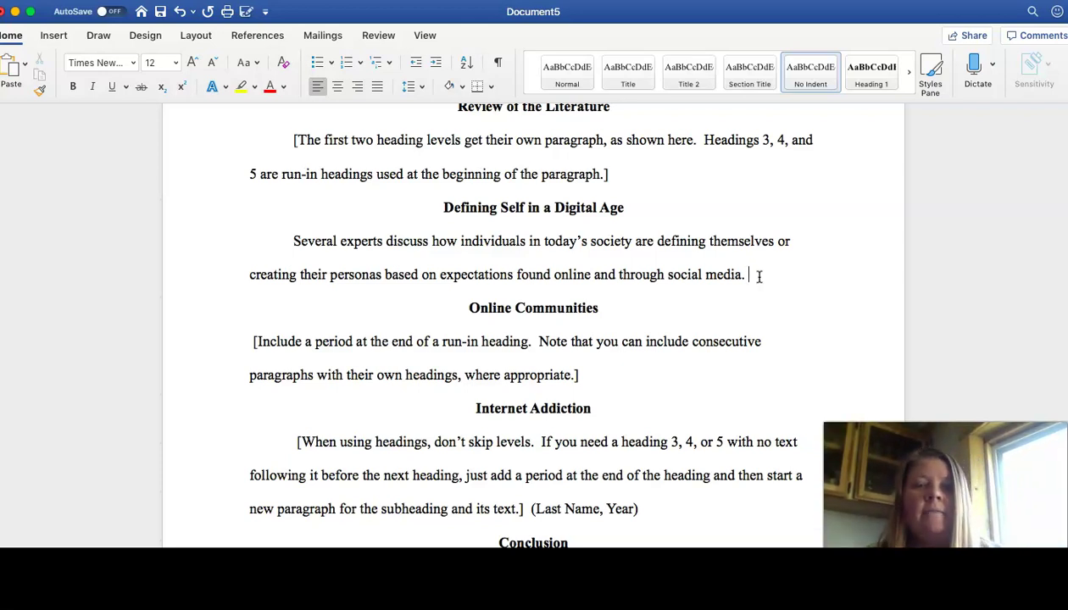
# Step: Append the Sherry Turkle (2011) quotation cited (pp. 579), then 'Analysis here.'
pyautogui.click(786, 276)
pyautogui.write('S')
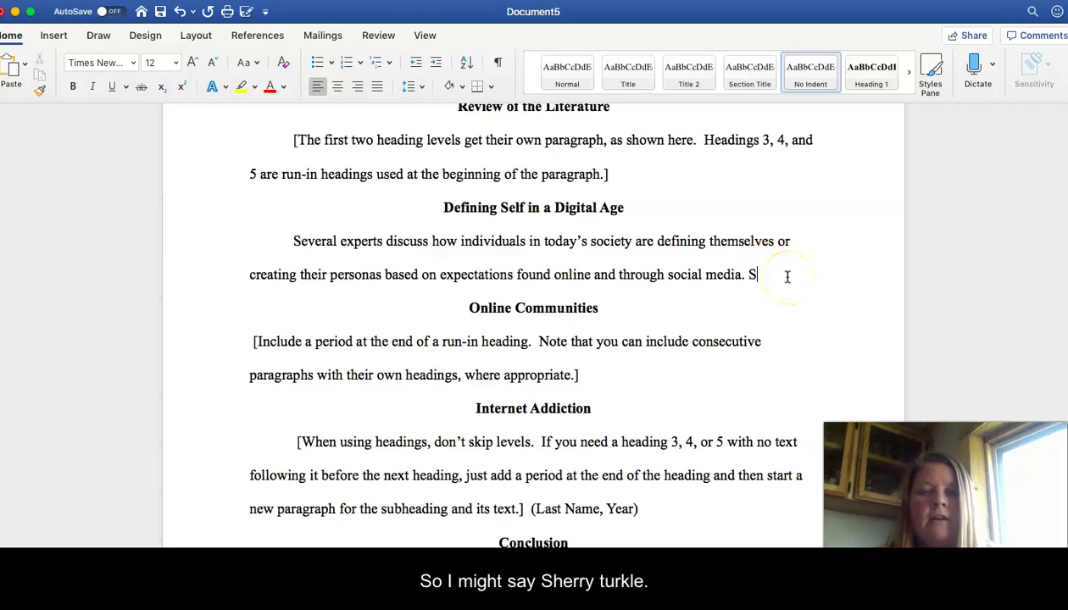
pyautogui.write('herry Turkle ')
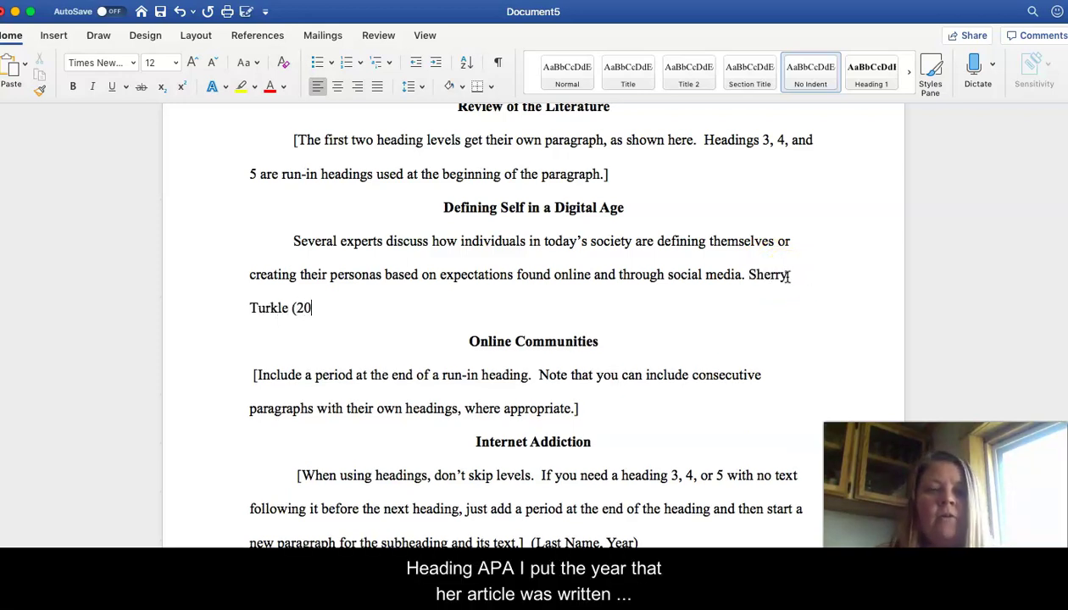
pyautogui.write('(2011)')
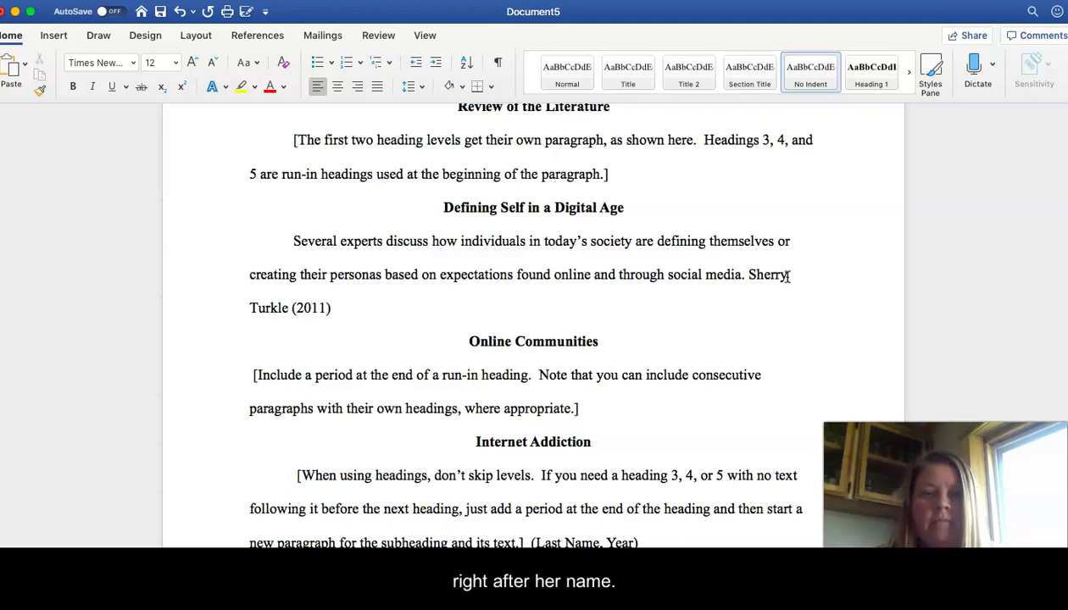
pyautogui.write(' states that ')
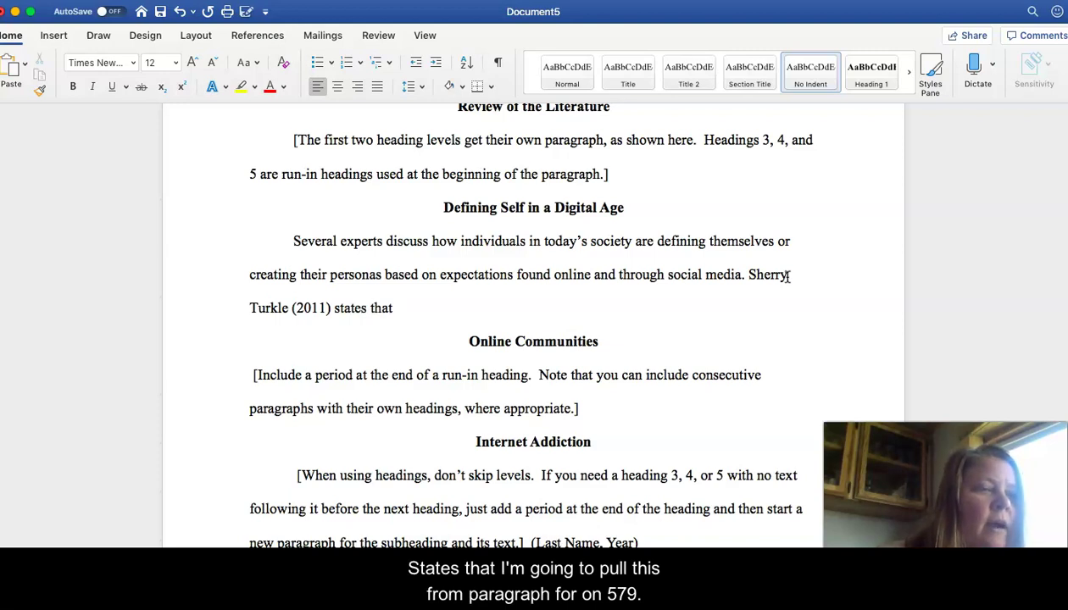
pyautogui.write('"T')
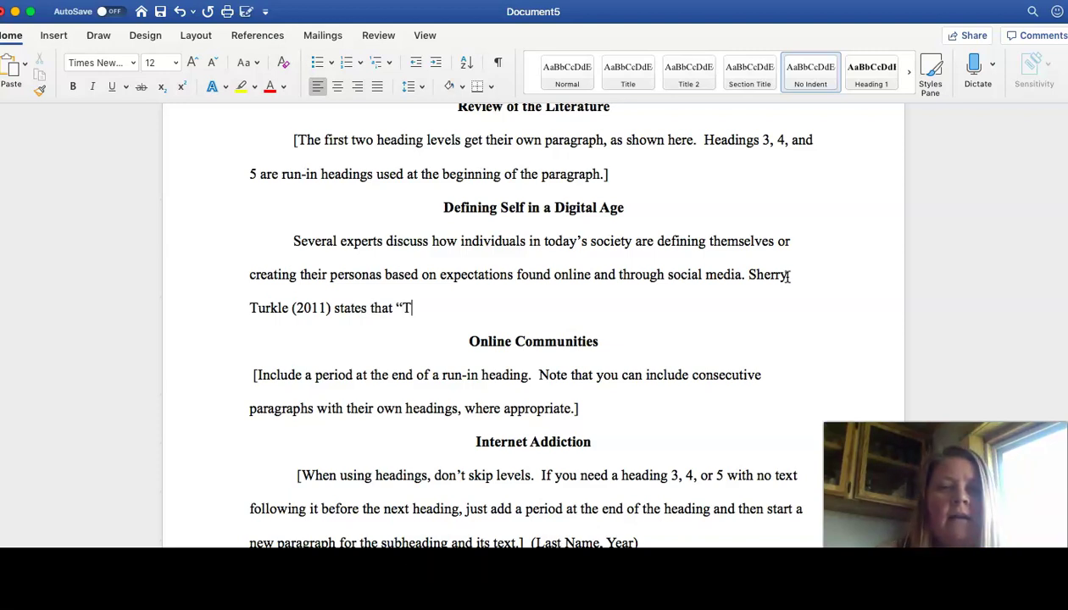
pyautogui.write('oday’s ado')
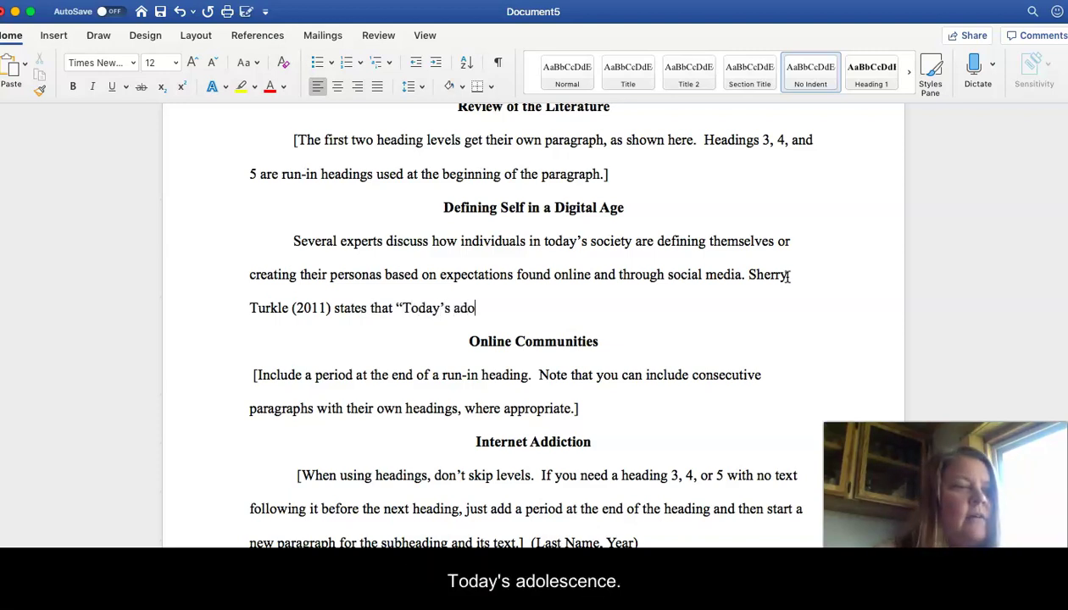
pyautogui.press('BackSpace')
pyautogui.write('scents')
pyautogui.press('BackSpace')
pyautogui.press('BackSpace')
pyautogui.press('BackSpace')
pyautogui.press('BackSpace')
pyautogui.press('BackSpace')
pyautogui.press('BackSpace')
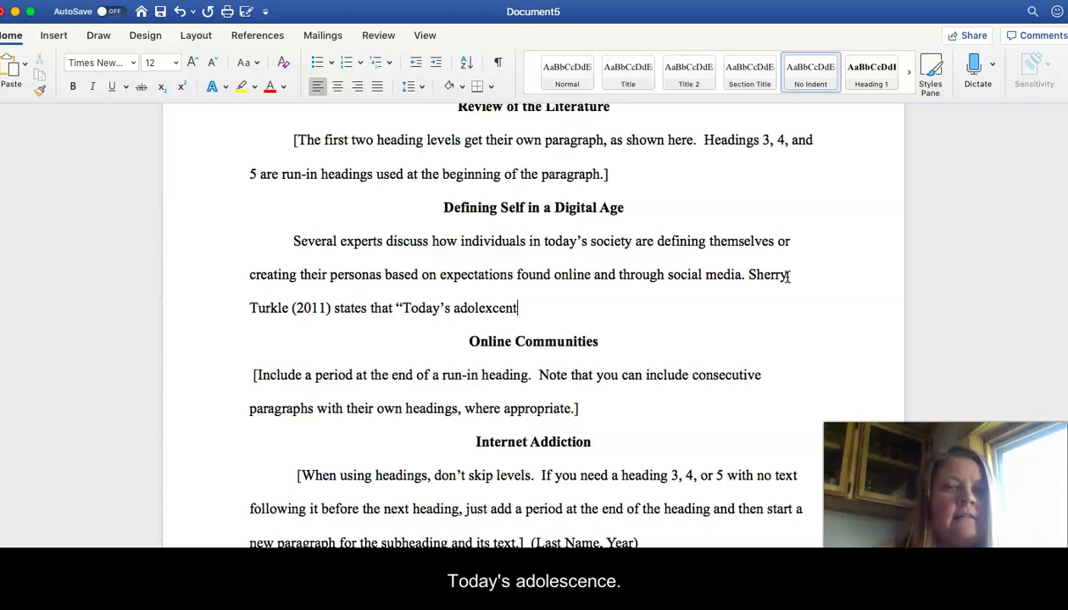
pyautogui.write('scents')
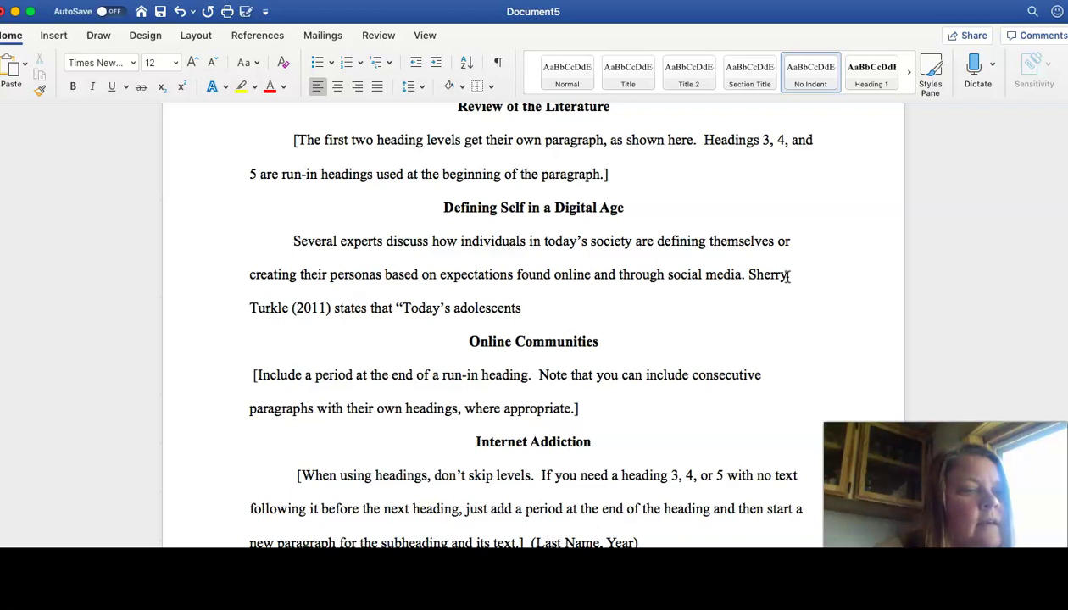
pyautogui.write('...nee')
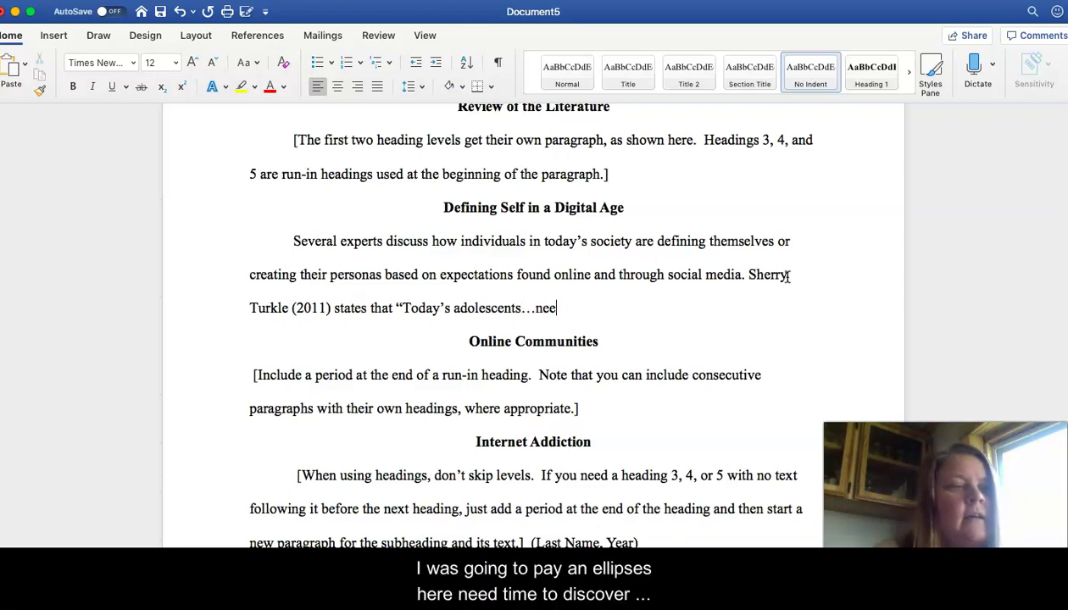
pyautogui.write('d time to di')
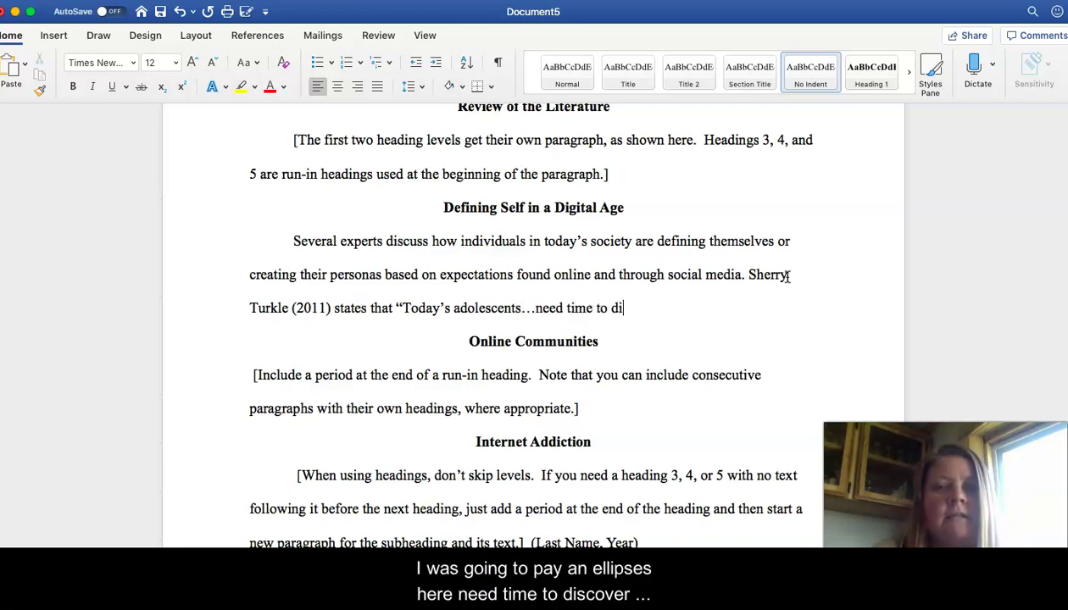
pyautogui.write('scover themse')
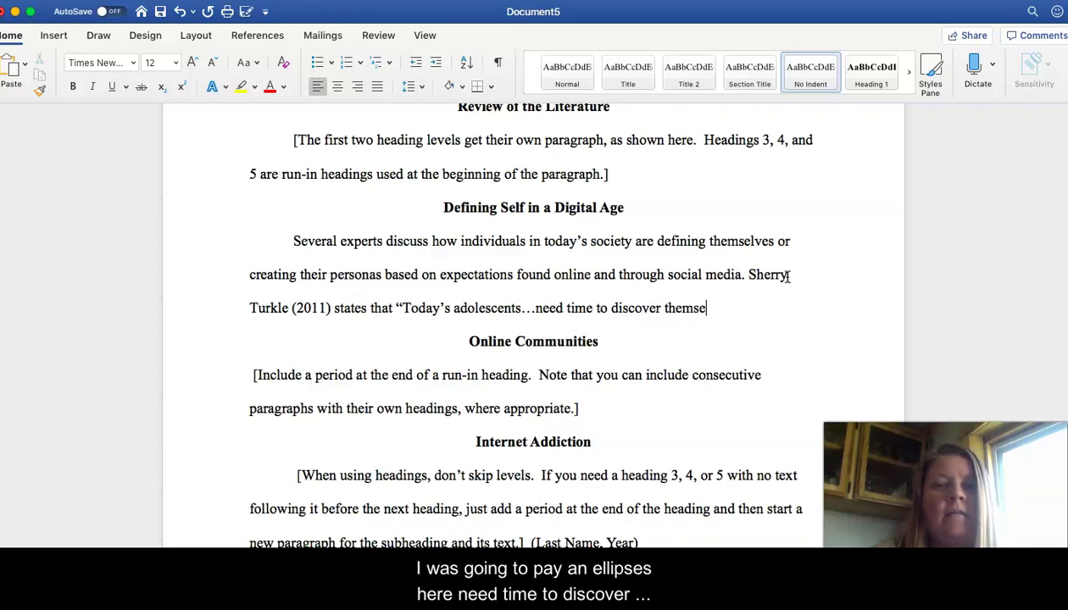
pyautogui.write('lves, time to think')
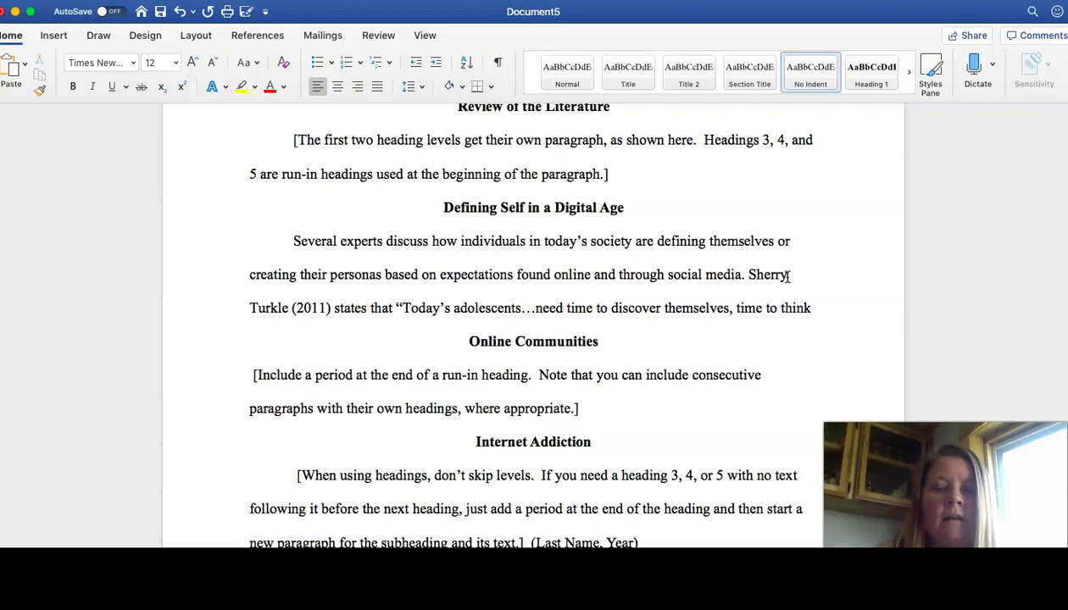
pyautogui.write('" ')
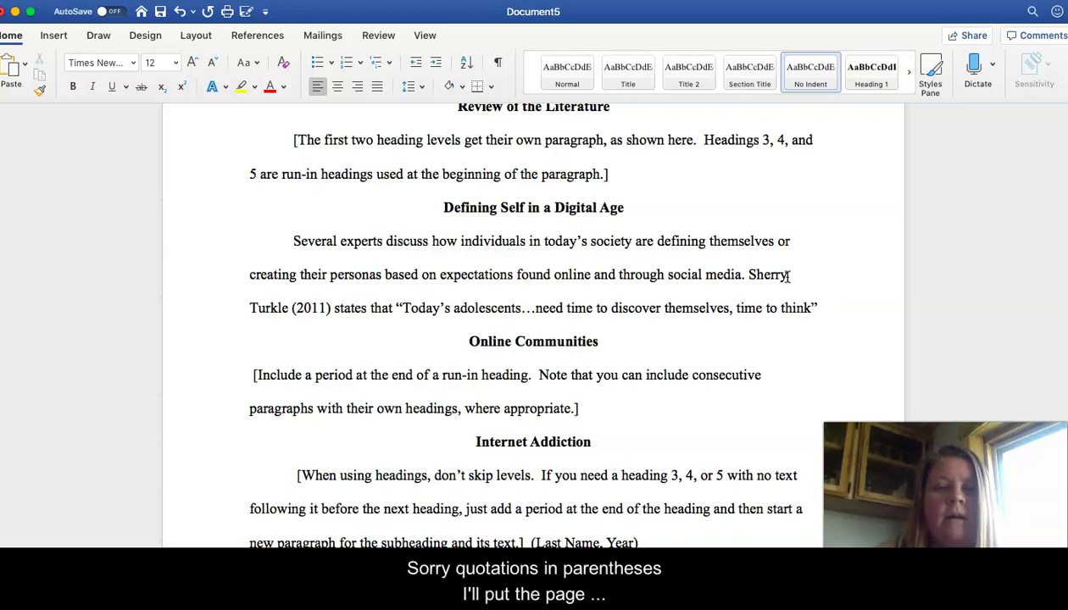
pyautogui.write('(')
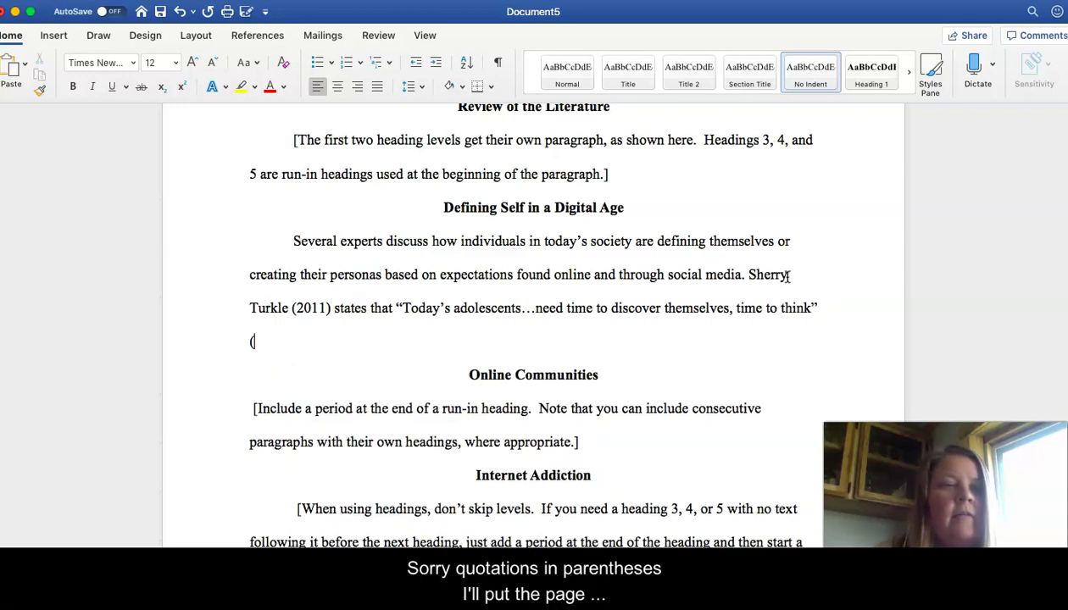
pyautogui.write('pp. ')
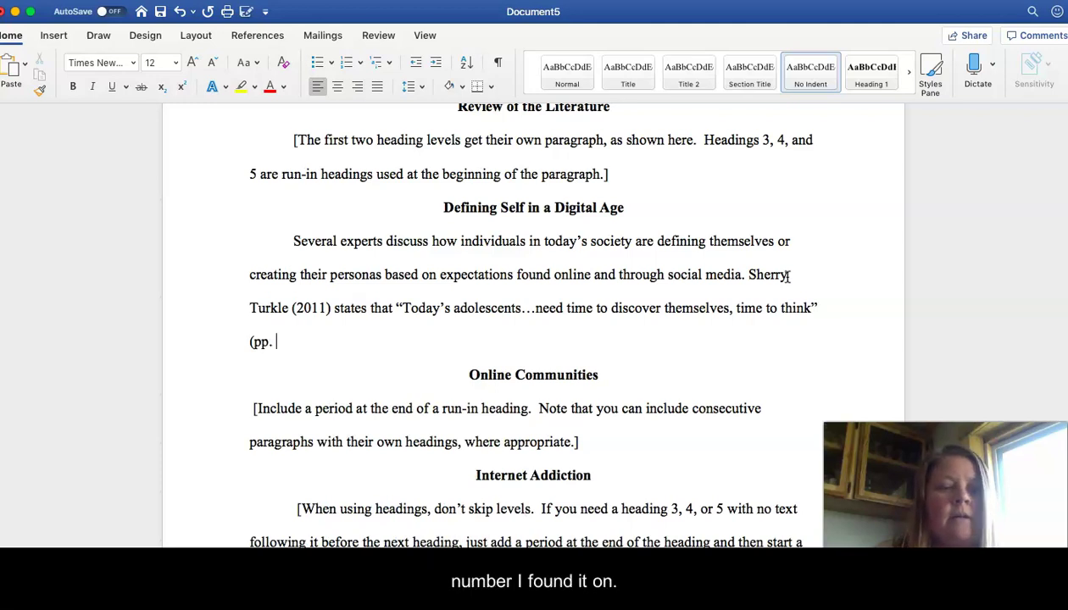
pyautogui.write('579')
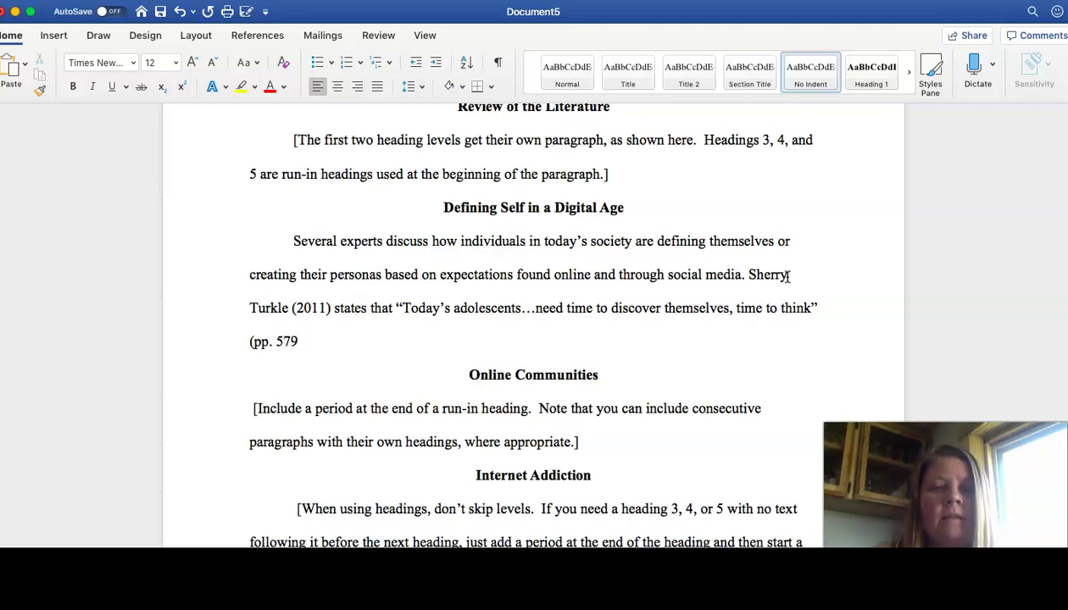
pyautogui.write('). ')
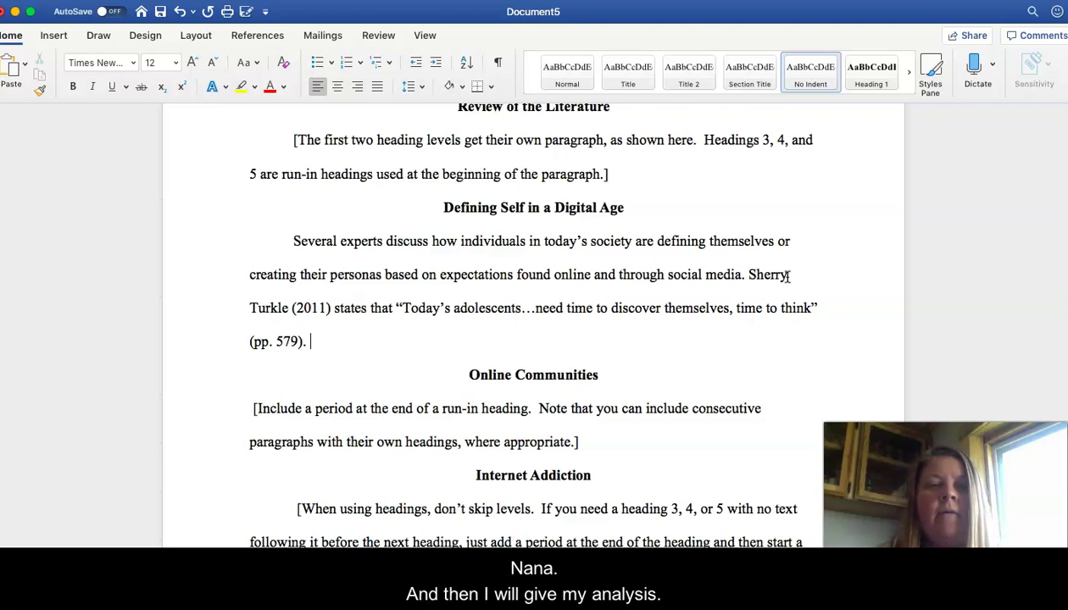
pyautogui.write('Analys')
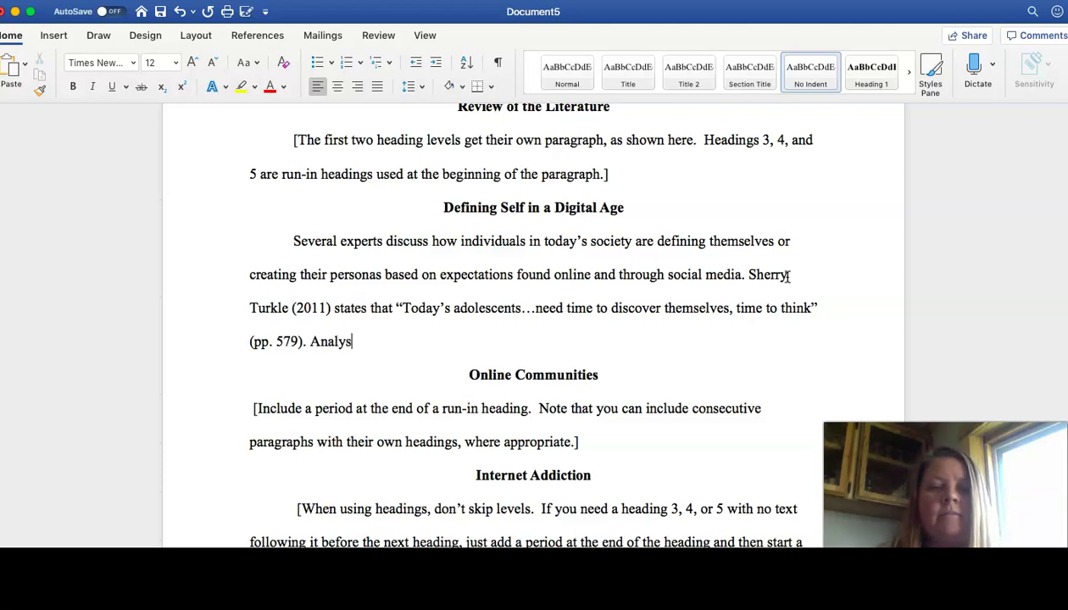
pyautogui.write('is here.')
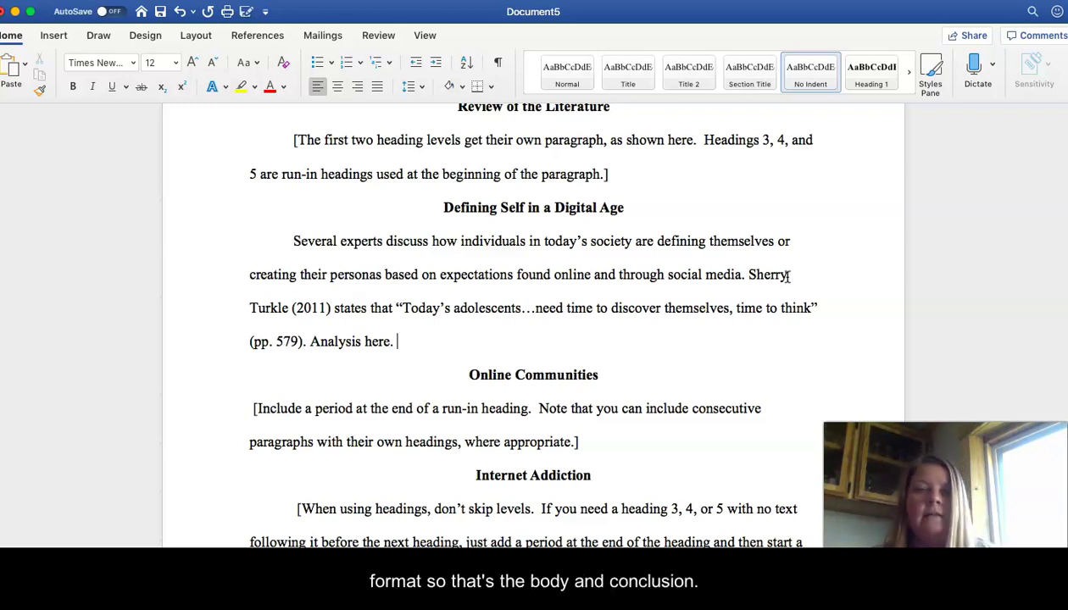
# Step: Scroll down to the References page and select both placeholder reference entries
pyautogui.scroll(-5, 683, 367)
pyautogui.scroll(-15, 682, 367)
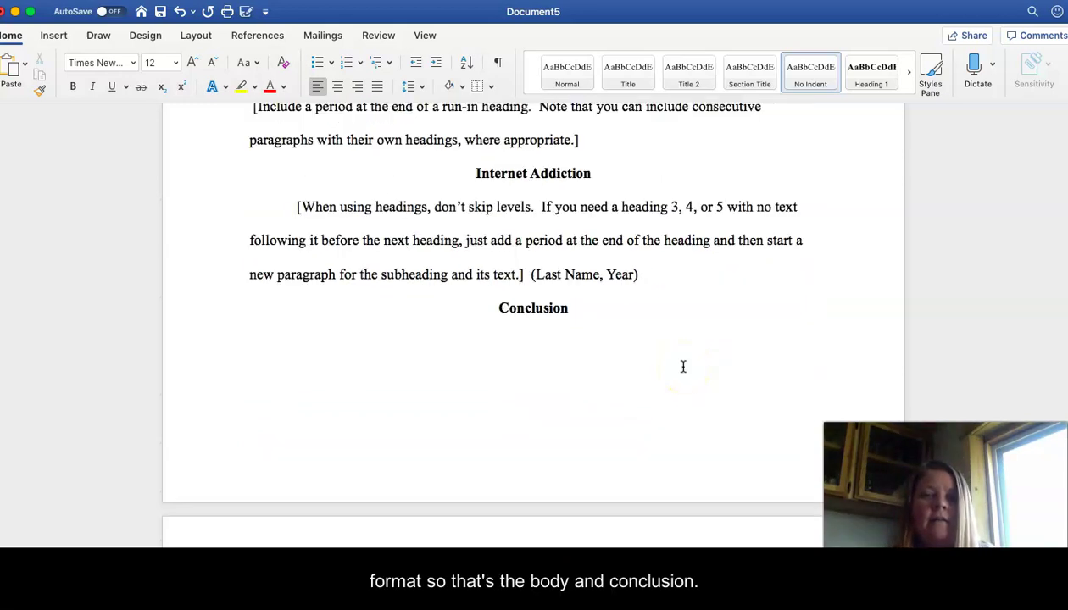
pyautogui.scroll(-8, 682, 366)
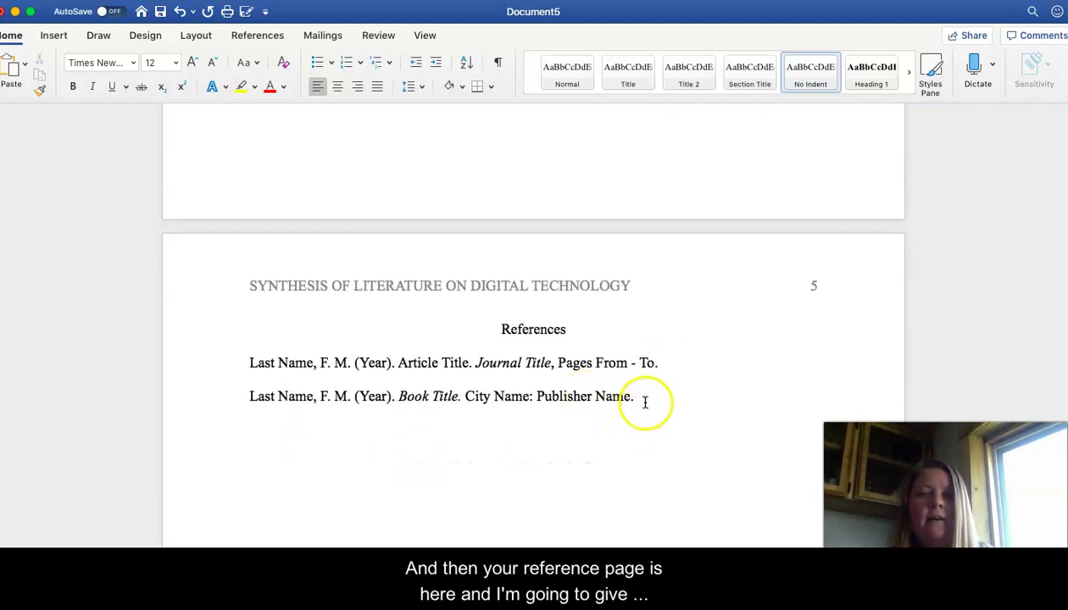
pyautogui.tripleClick(644, 401)
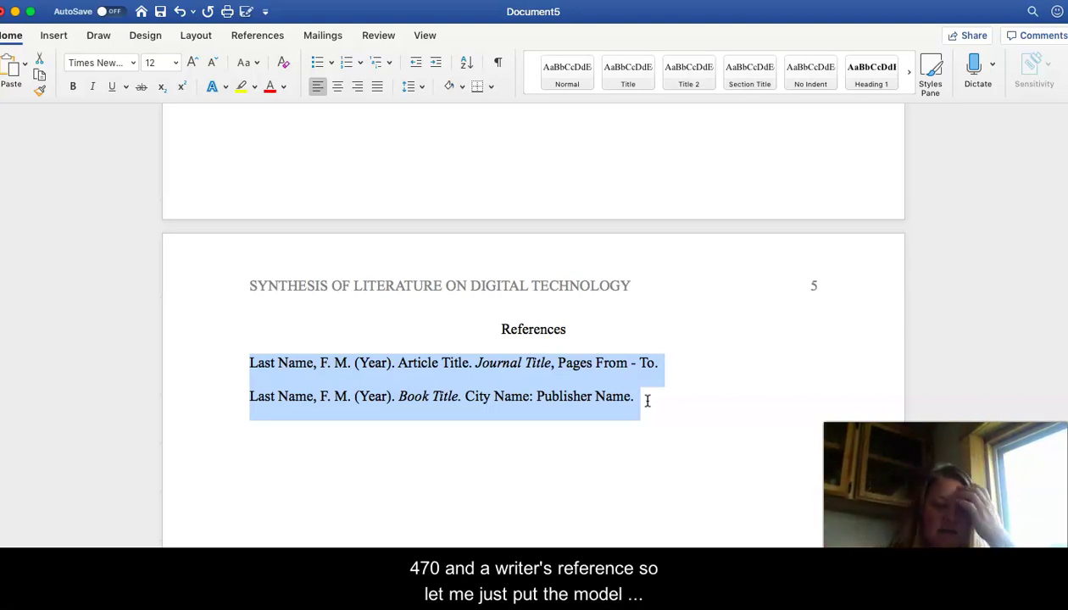
# Step: Type the model entry's author, year, selection title and 'In names of editors F. Last (Eds.),'
pyautogui.write('L')
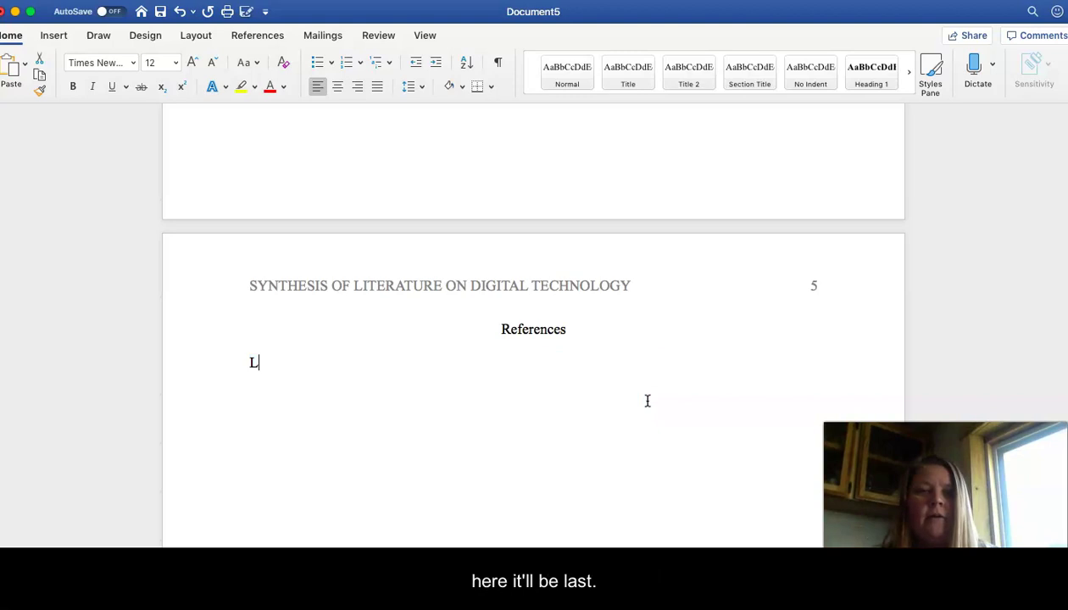
pyautogui.write('ast Name')
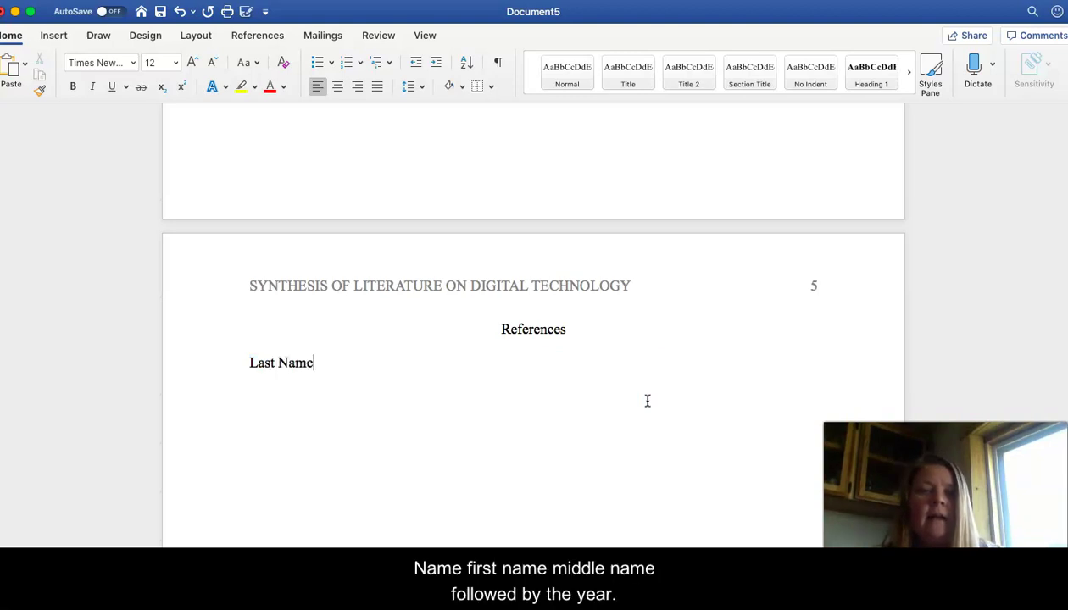
pyautogui.write(', F. M. ')
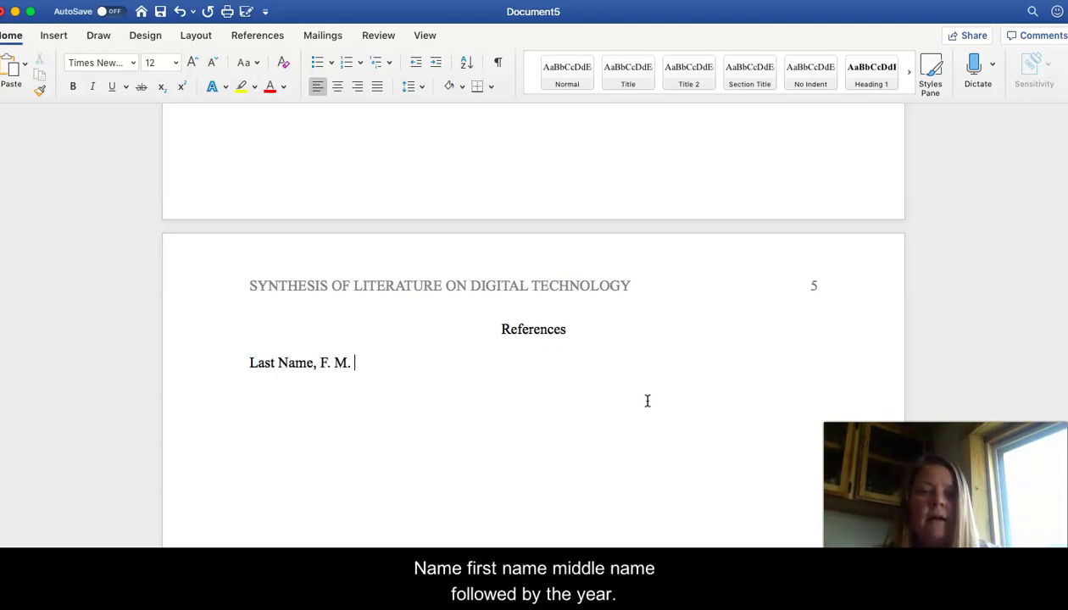
pyautogui.write('(year)')
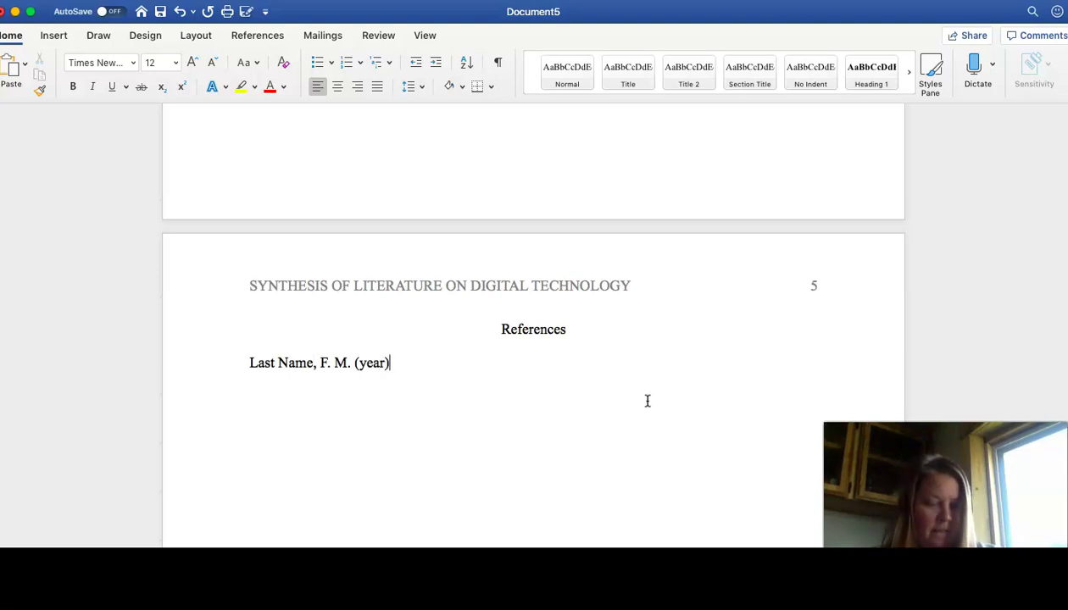
pyautogui.write('.')
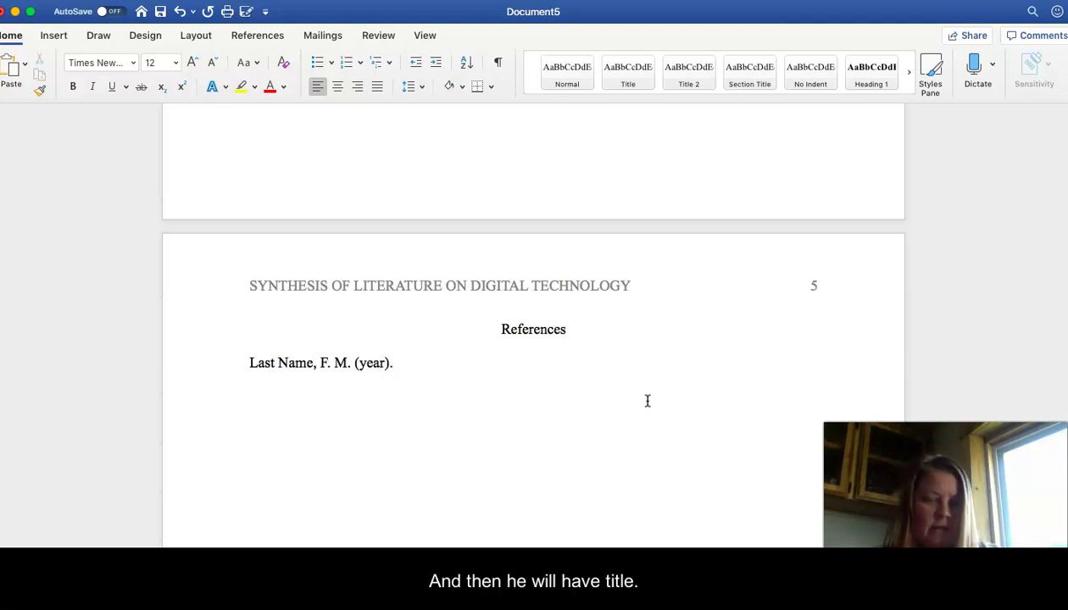
pyautogui.write(' T')
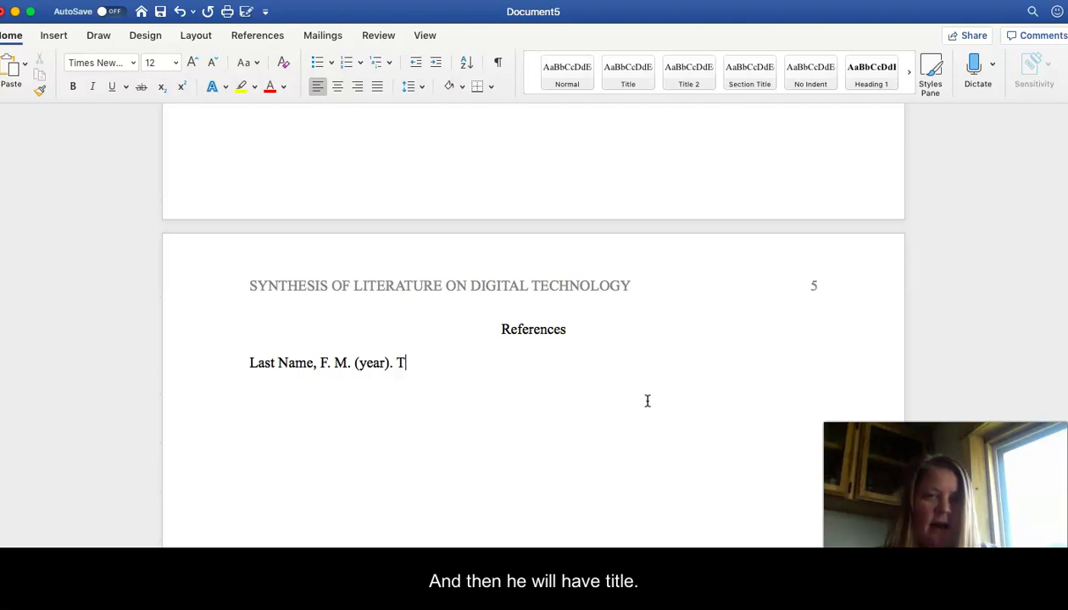
pyautogui.write('itle of selecti')
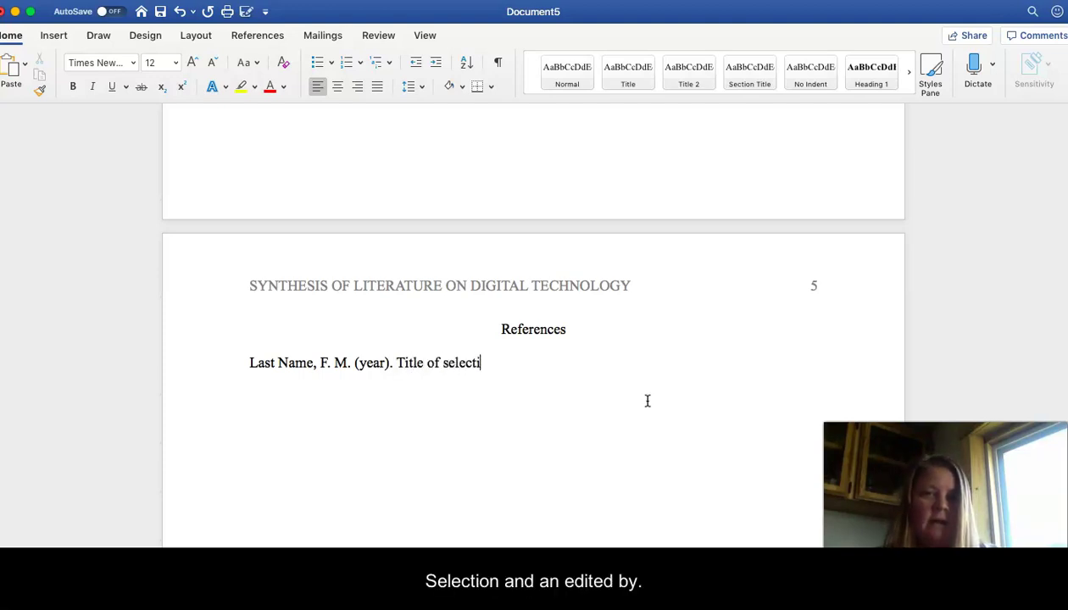
pyautogui.write('on. Edited by')
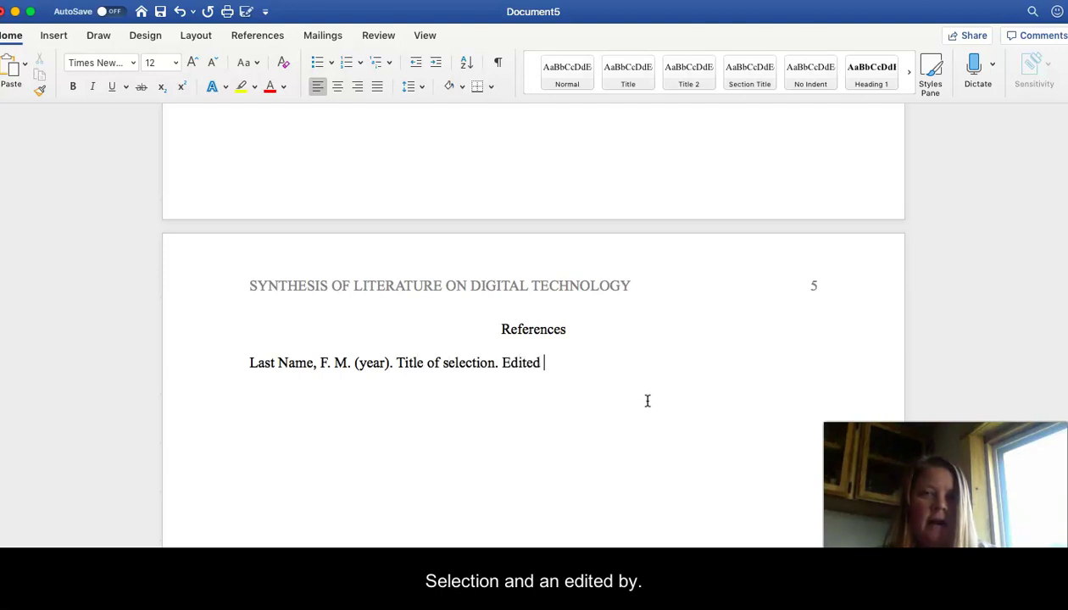
pyautogui.press('BackSpace')
pyautogui.press('BackSpace')
pyautogui.press('BackSpace')
pyautogui.press('BackSpace')
pyautogui.press('BackSpace')
pyautogui.press('BackSpace')
pyautogui.press('BackSpace')
pyautogui.press('BackSpace')
pyautogui.press('BackSpace')
pyautogui.press('BackSpace')
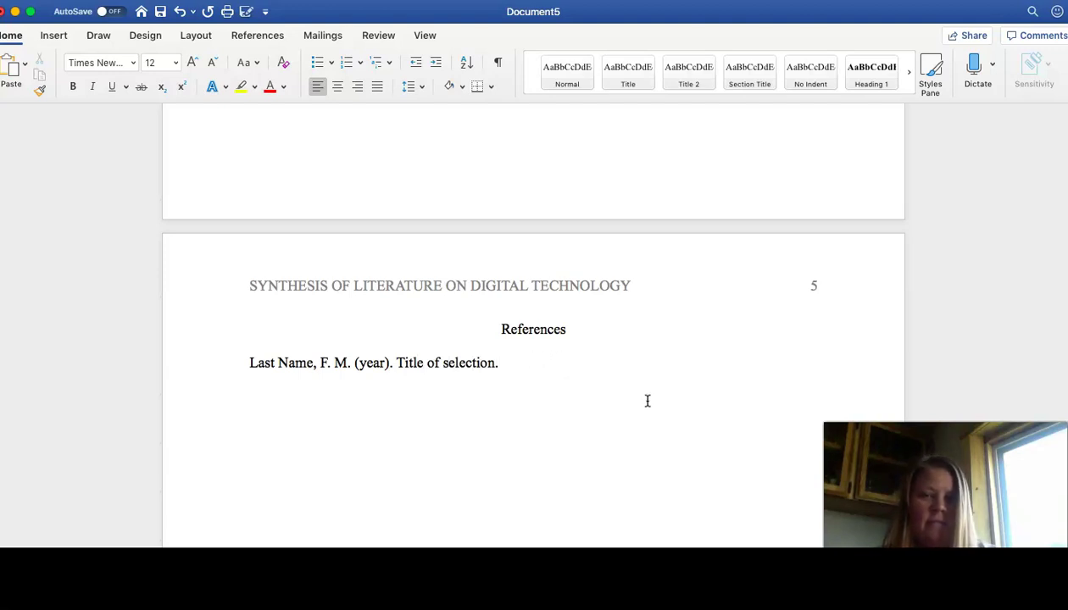
pyautogui.write('In names ')
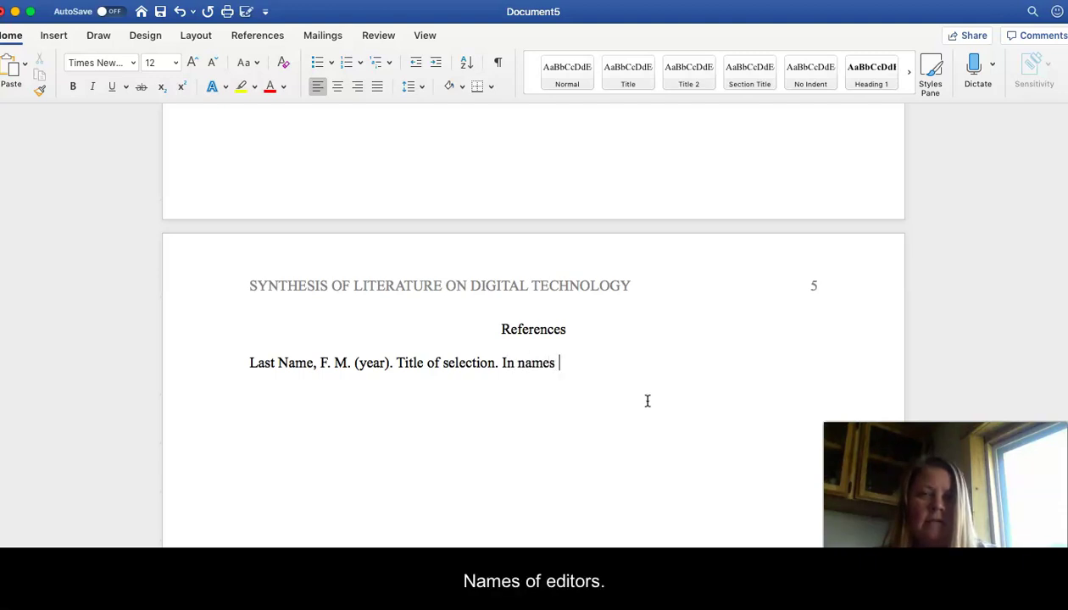
pyautogui.write('of editors')
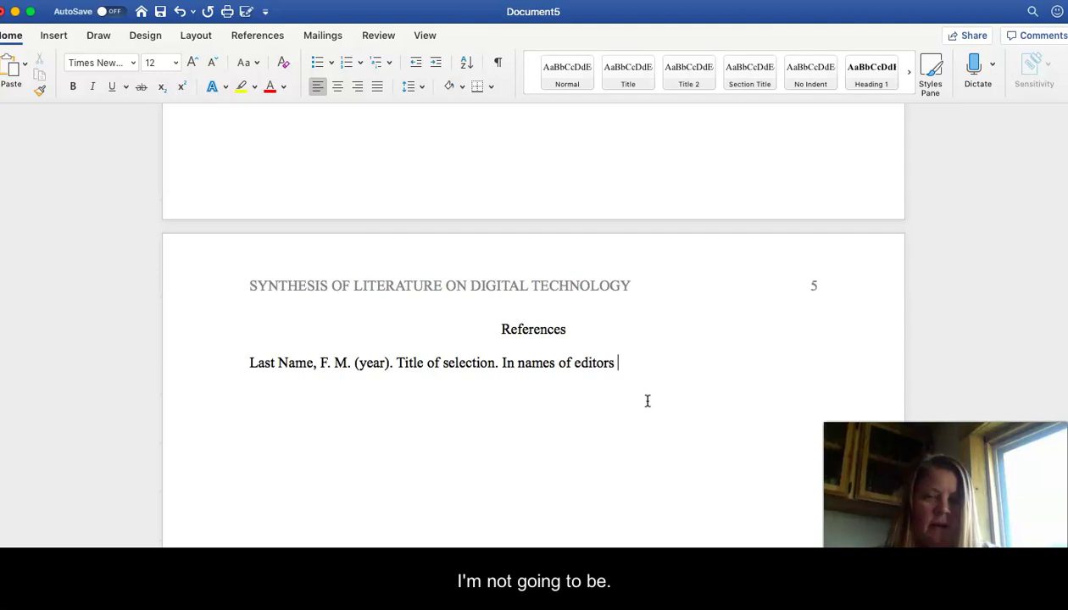
pyautogui.write(' (F. ')
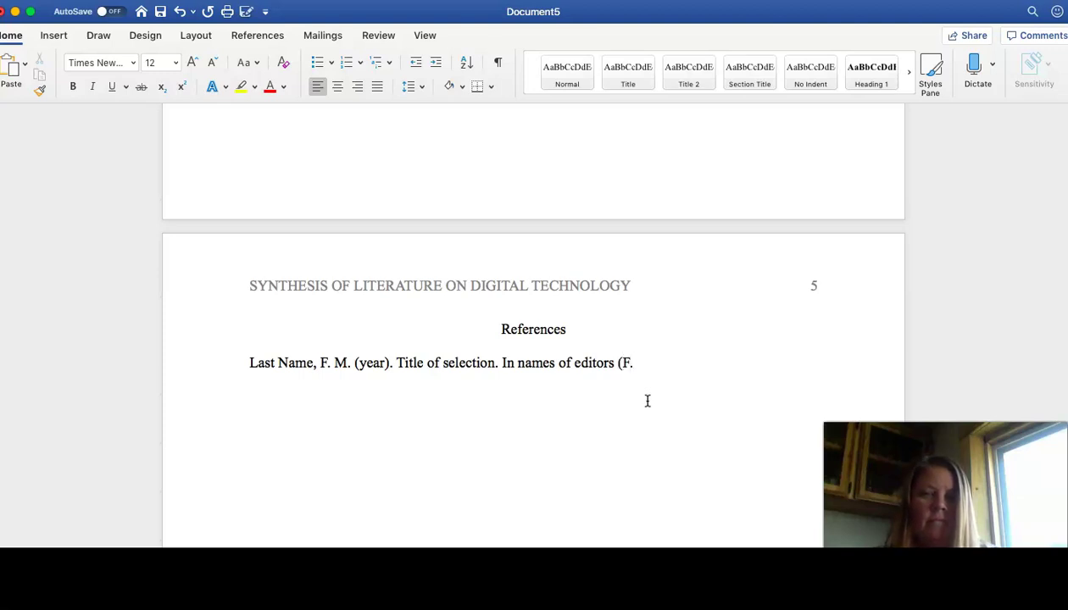
pyautogui.write('Last)')
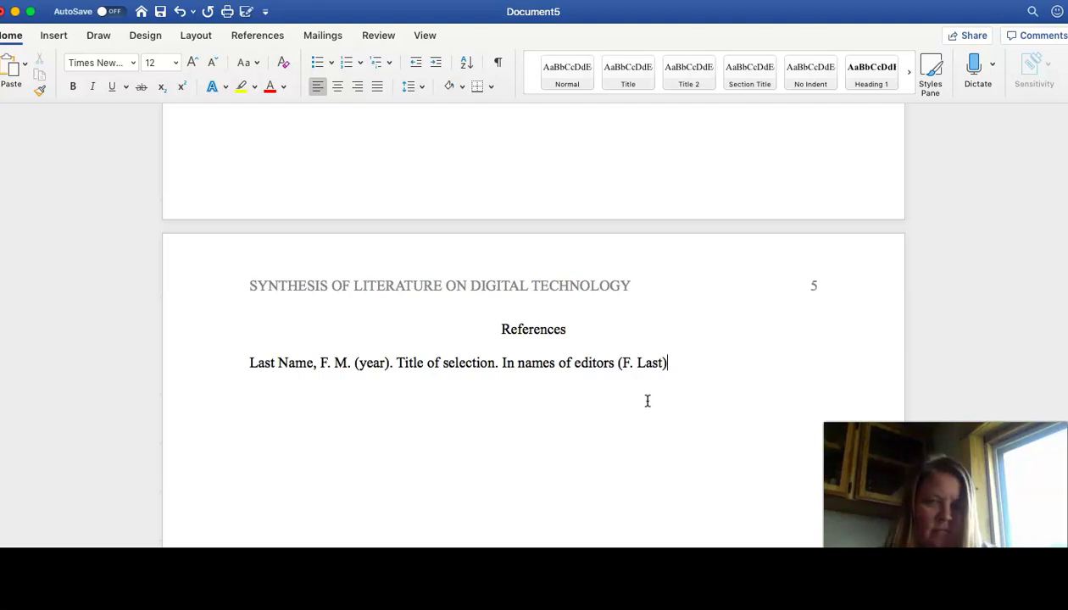
pyautogui.press('BackSpace')
pyautogui.press('BackSpace')
pyautogui.press('BackSpace')
pyautogui.press('BackSpace')
pyautogui.press('BackSpace')
pyautogui.press('BackSpace')
pyautogui.press('BackSpace')
pyautogui.press('BackSpace')
pyautogui.press('BackSpace')
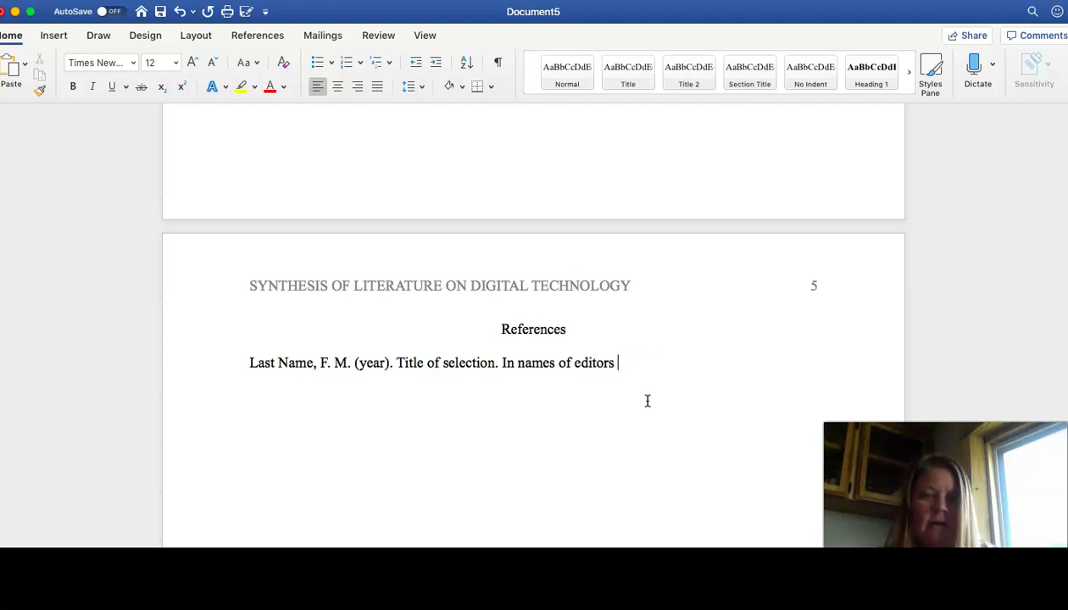
pyautogui.write('F. Last')
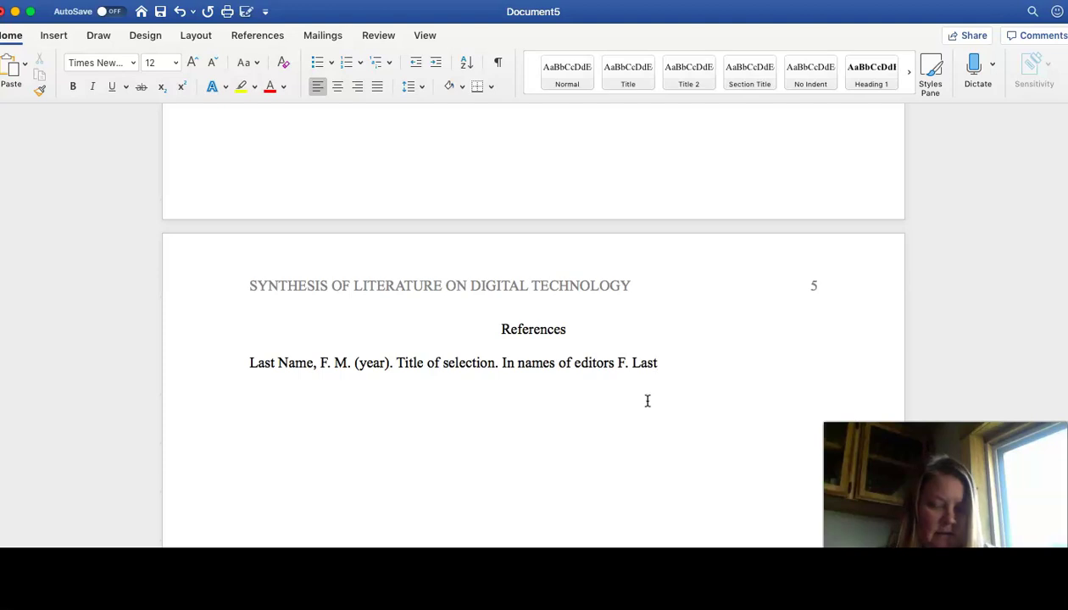
pyautogui.write(' (E')
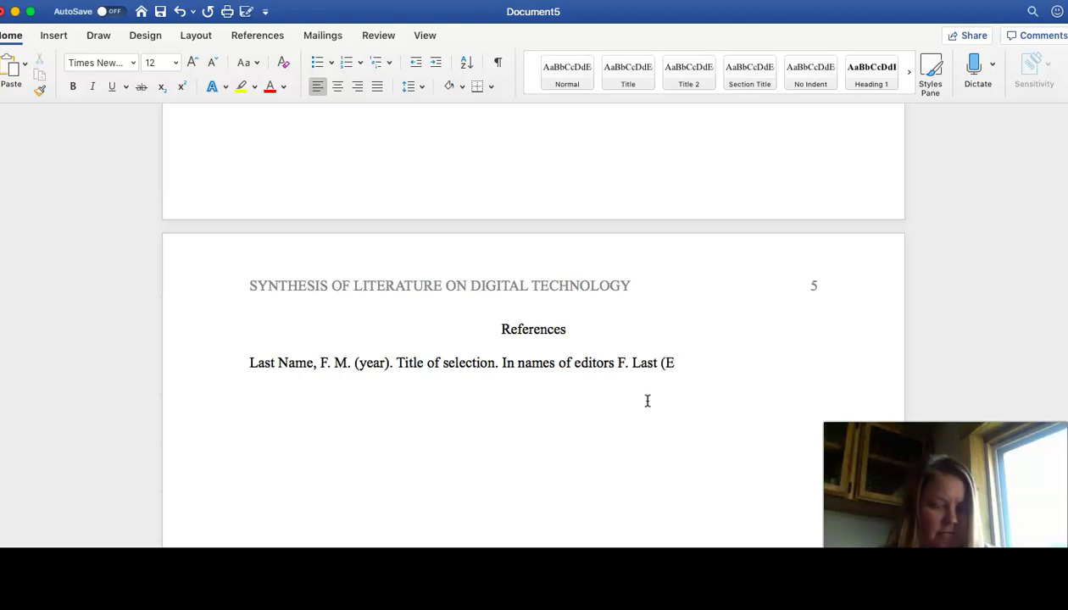
pyautogui.write('d')
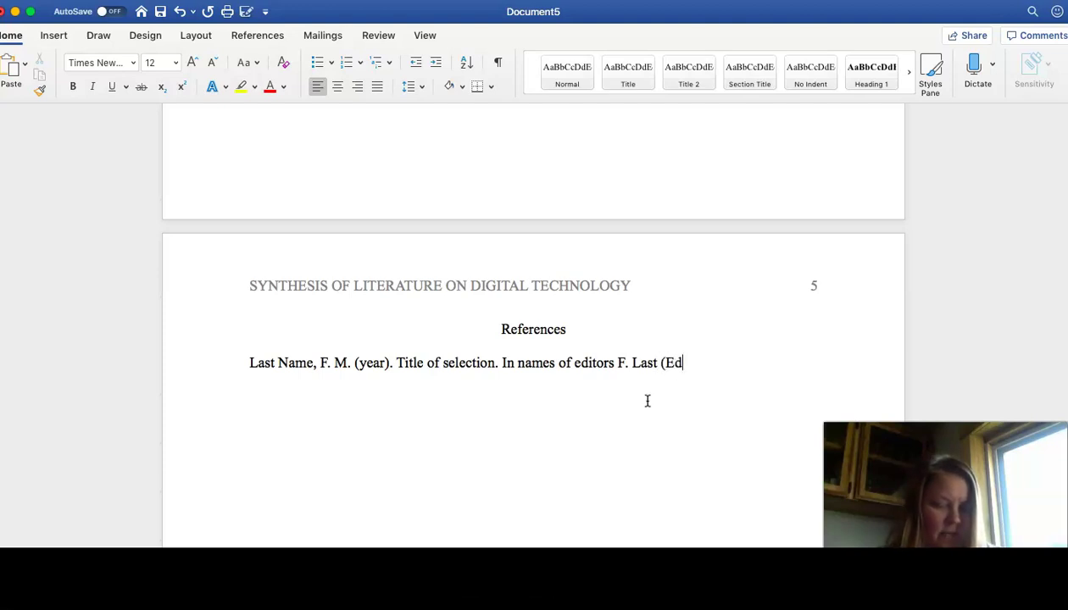
pyautogui.write('s.)')
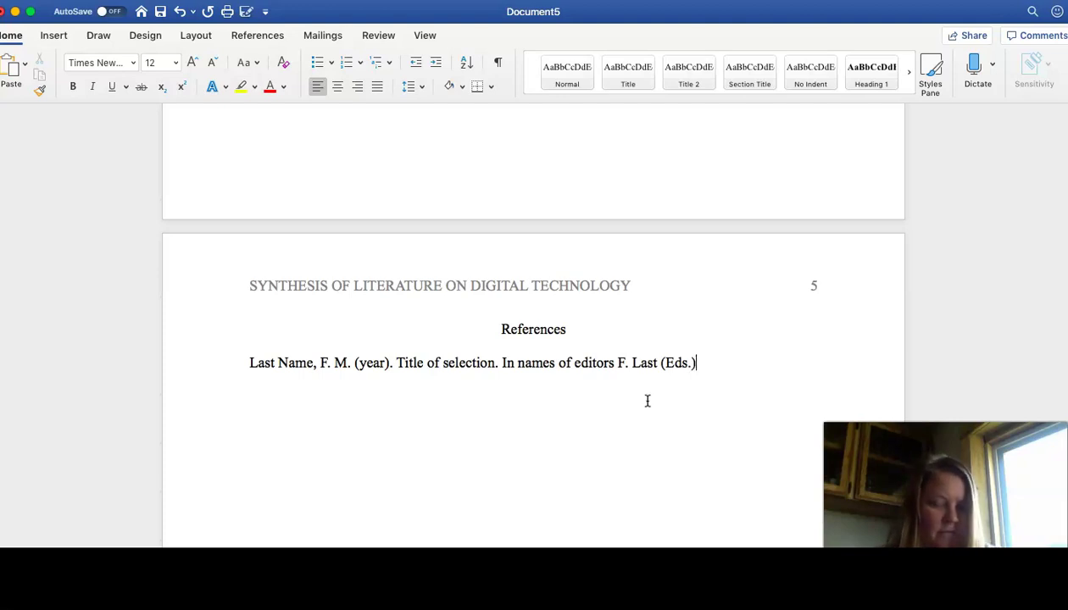
pyautogui.write(',')
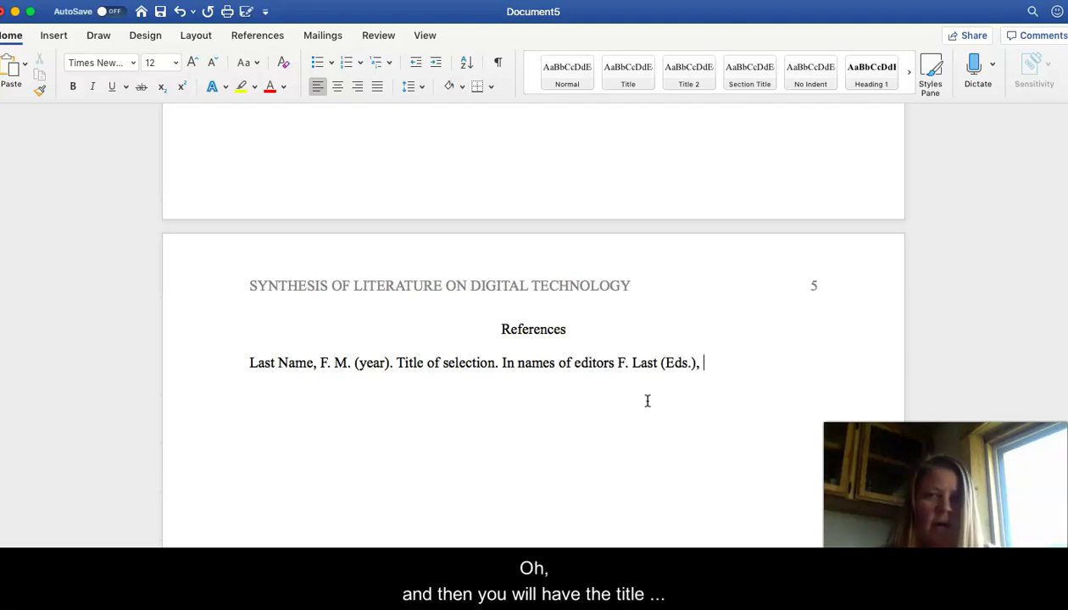
# Step: Add 'Title of the anthology' in italics, then '(pp.). Place of publication: Pulisher.'
pyautogui.click(93, 87)
pyautogui.write('Title of')
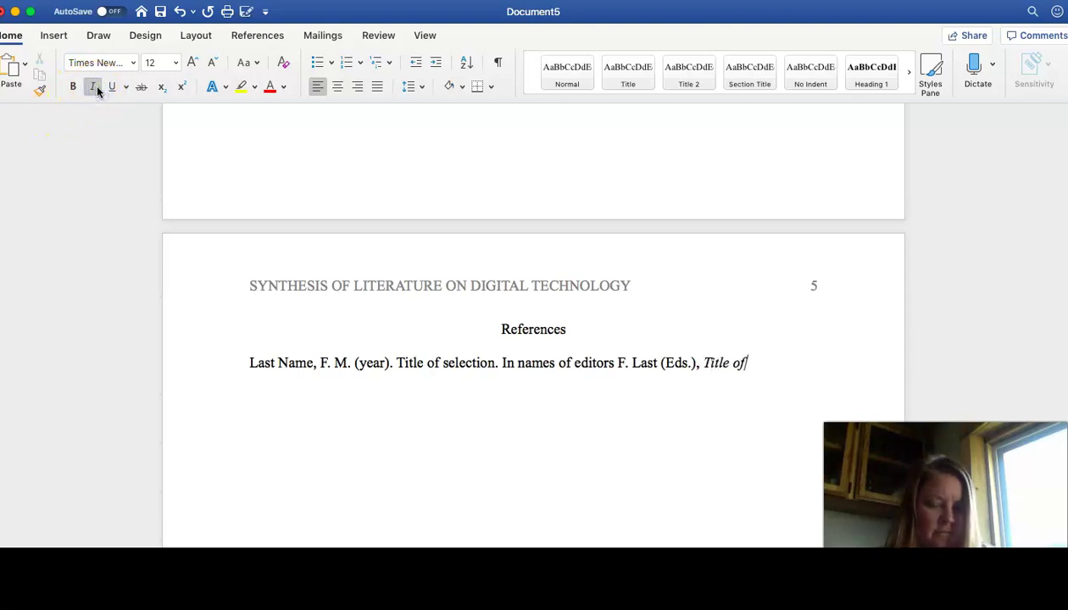
pyautogui.write(' the anthology')
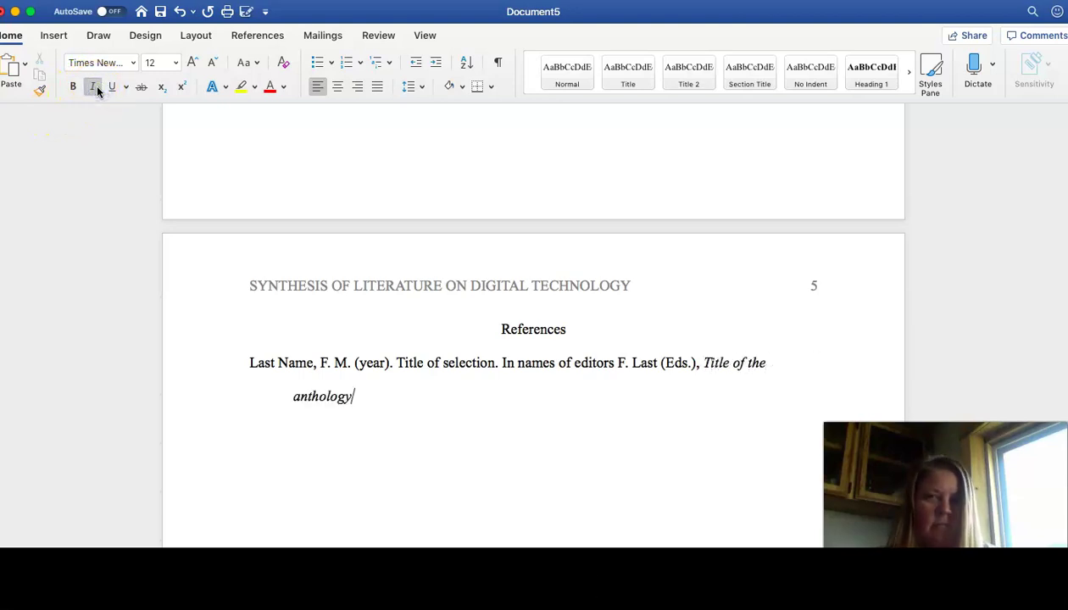
pyautogui.click(94, 86)
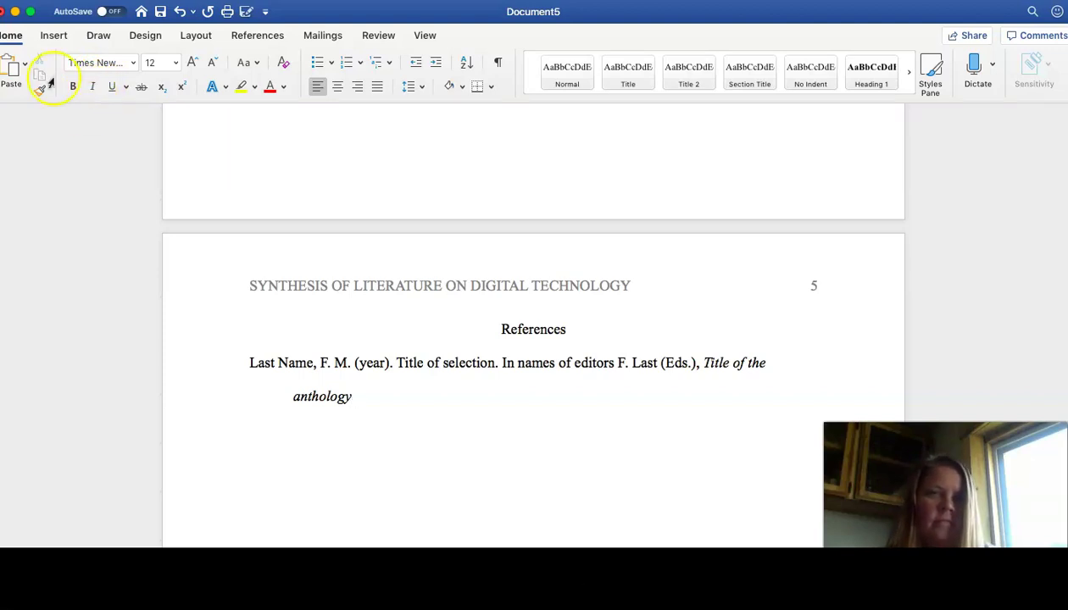
pyautogui.click(95, 87)
pyautogui.click(91, 86)
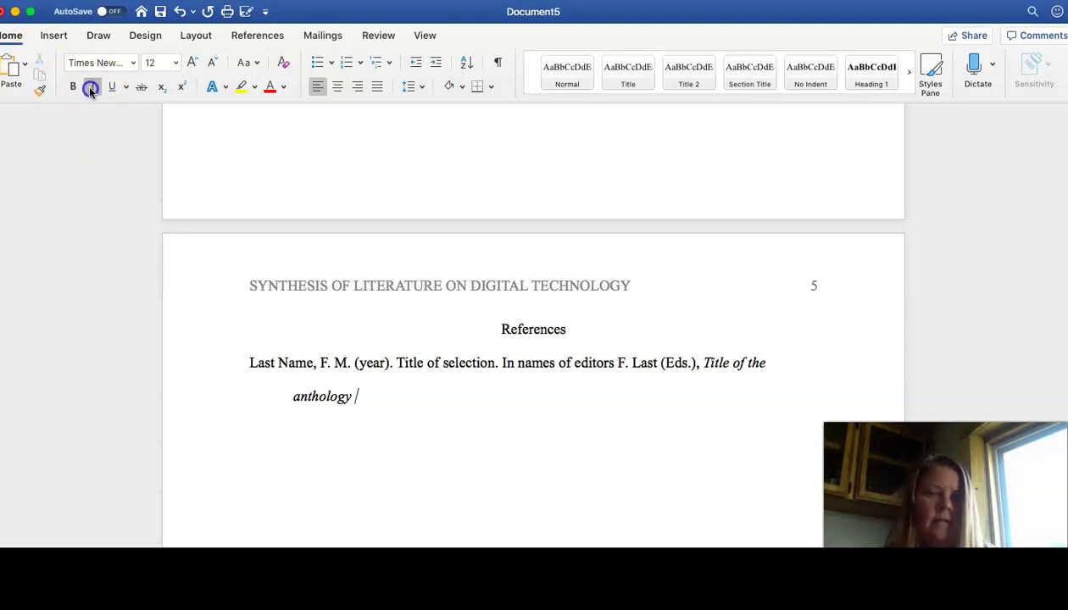
pyautogui.write('(pp.')
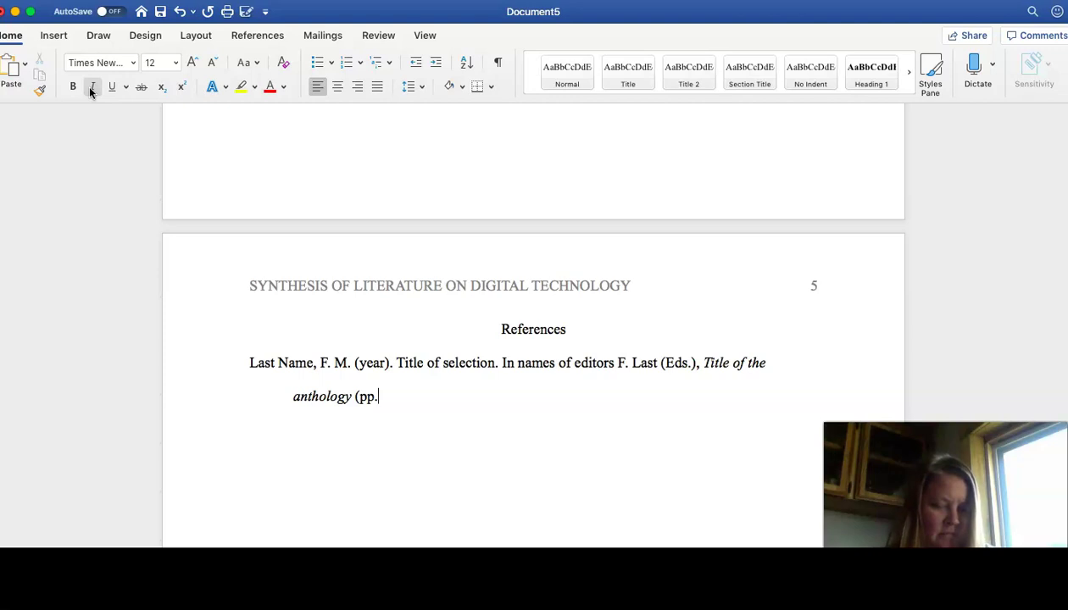
pyautogui.write('). ')
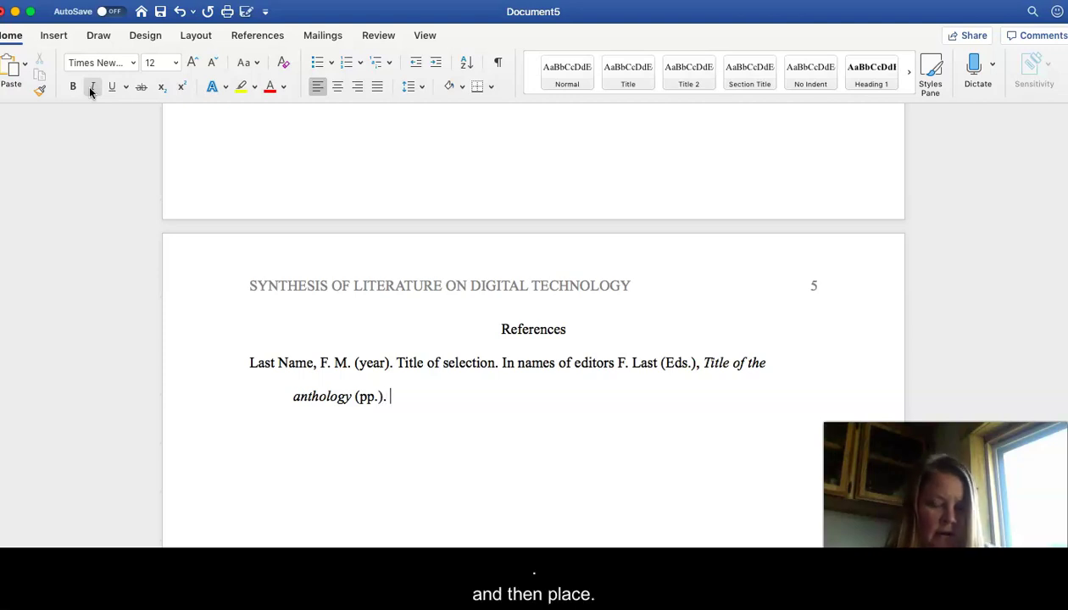
pyautogui.write('Place o')
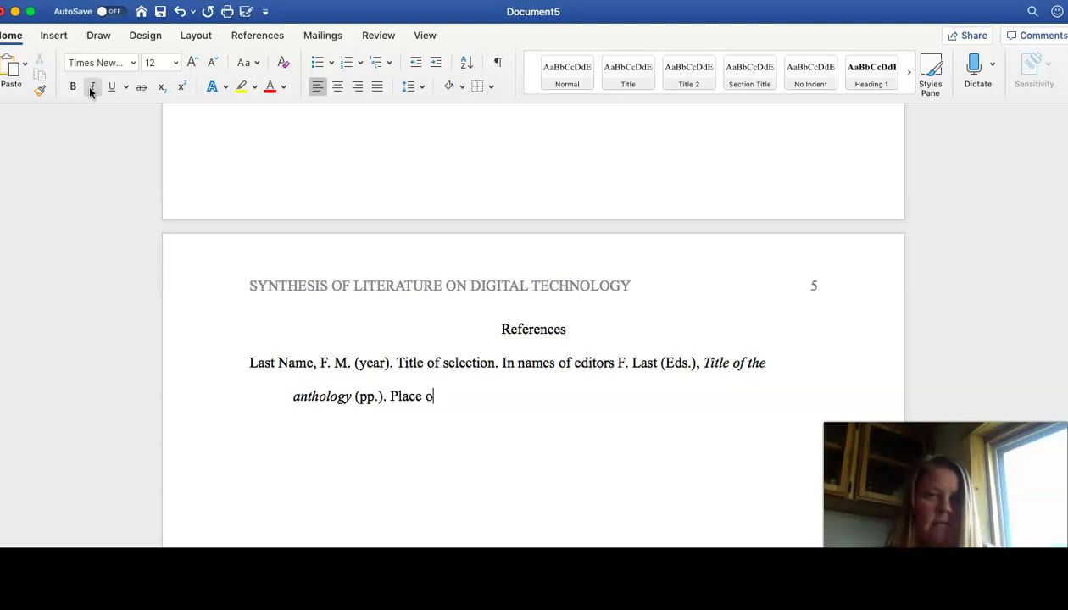
pyautogui.write('f publication')
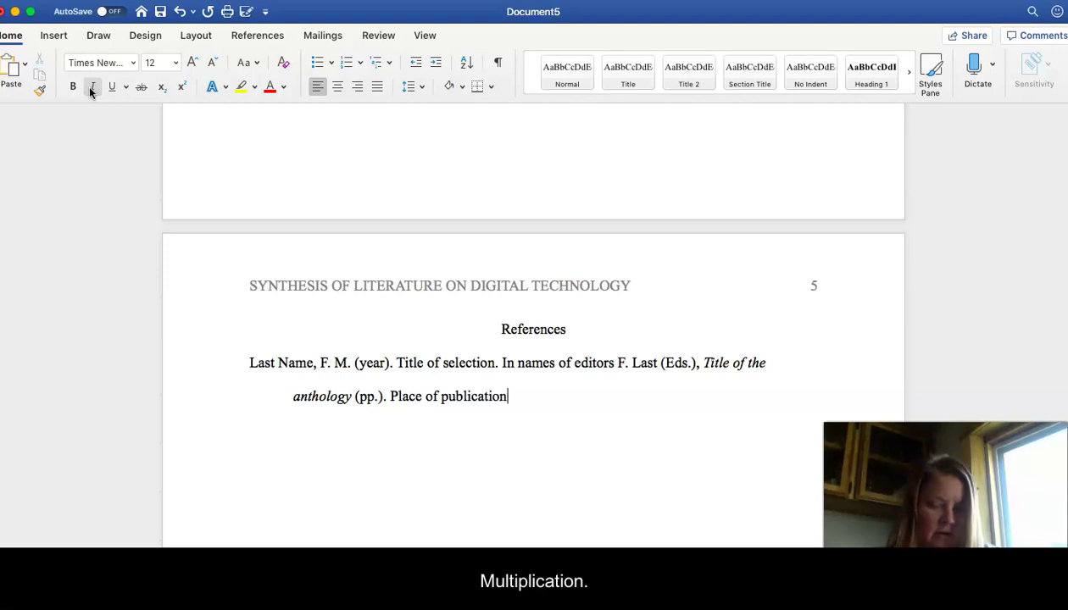
pyautogui.write(': Pulis')
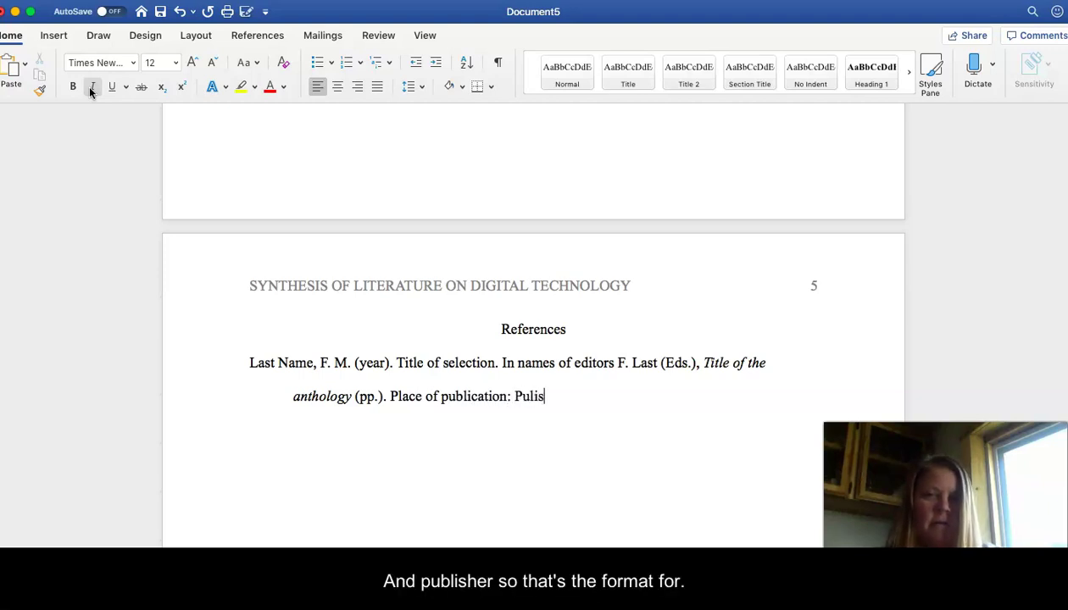
pyautogui.write('her.')
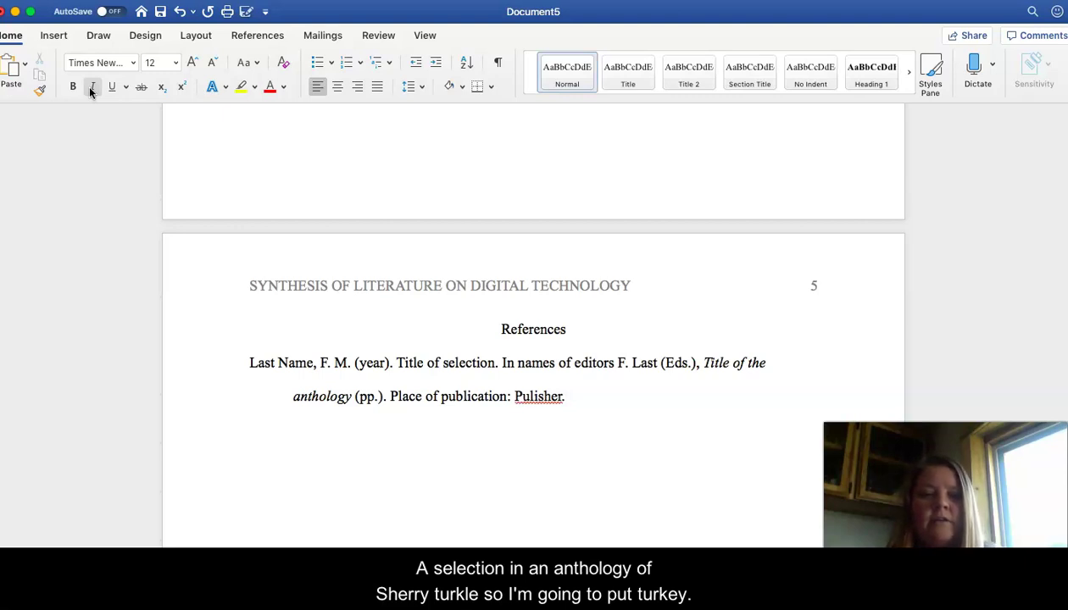
# Step: Type 'Turkle, S. (2011). Growing up tethered. In S. Greene & A. Lidinsky (Eds.),'
pyautogui.write('Turkle, ')
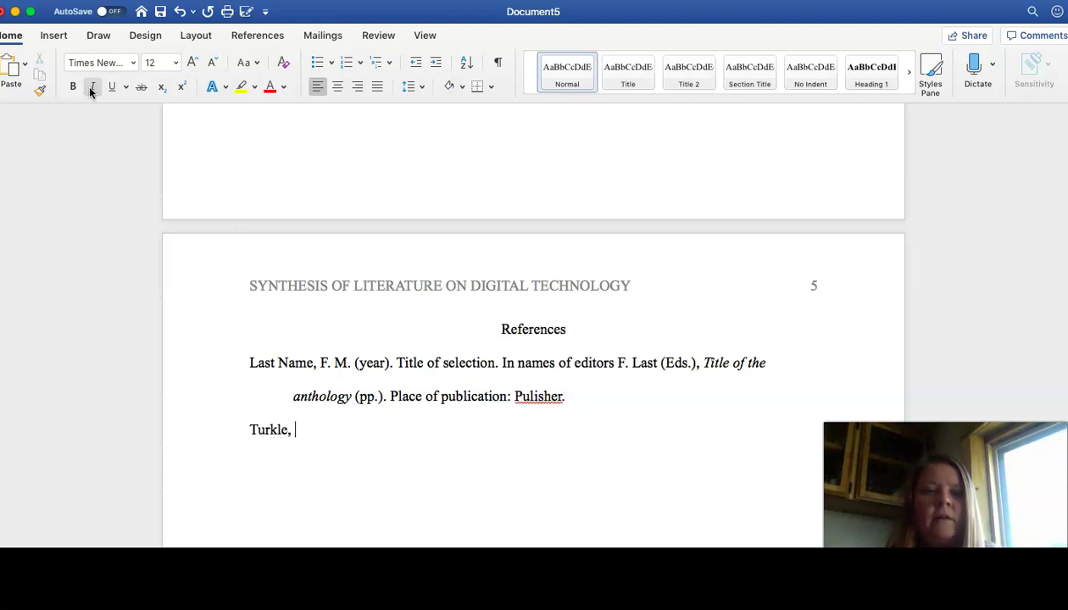
pyautogui.write('S. ')
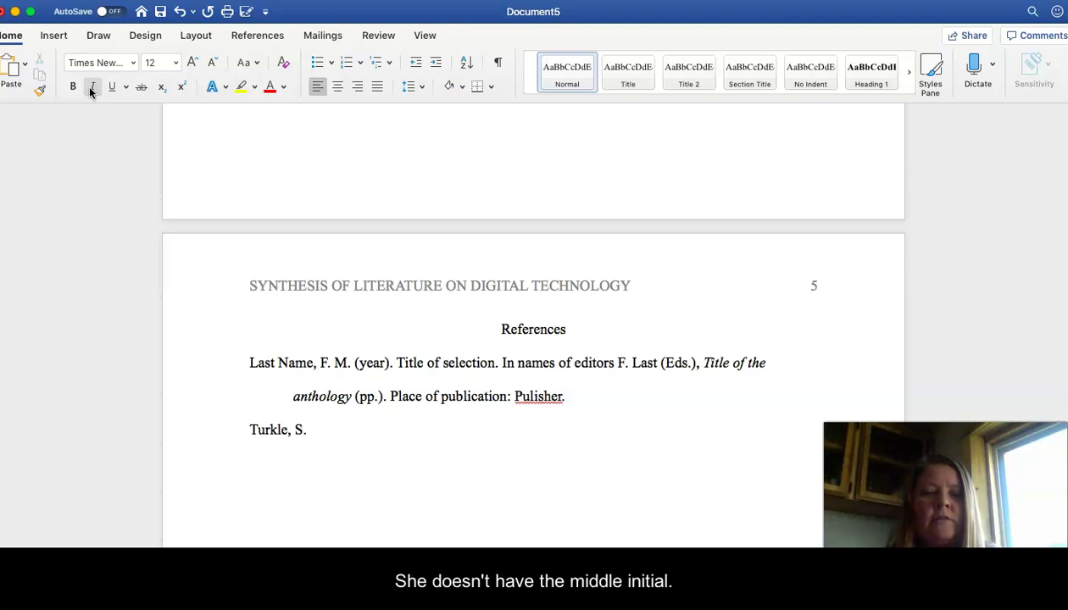
pyautogui.write('(2001')
pyautogui.press('BackSpace')
pyautogui.press('BackSpace')
pyautogui.press('BackSpace')
pyautogui.write('01')
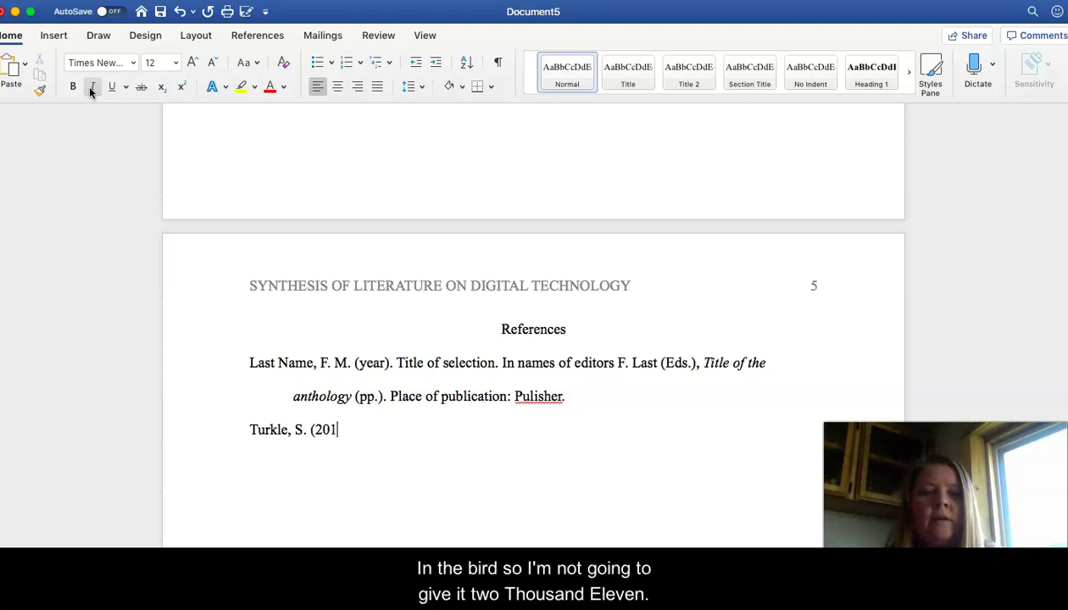
pyautogui.write('1). Growing ')
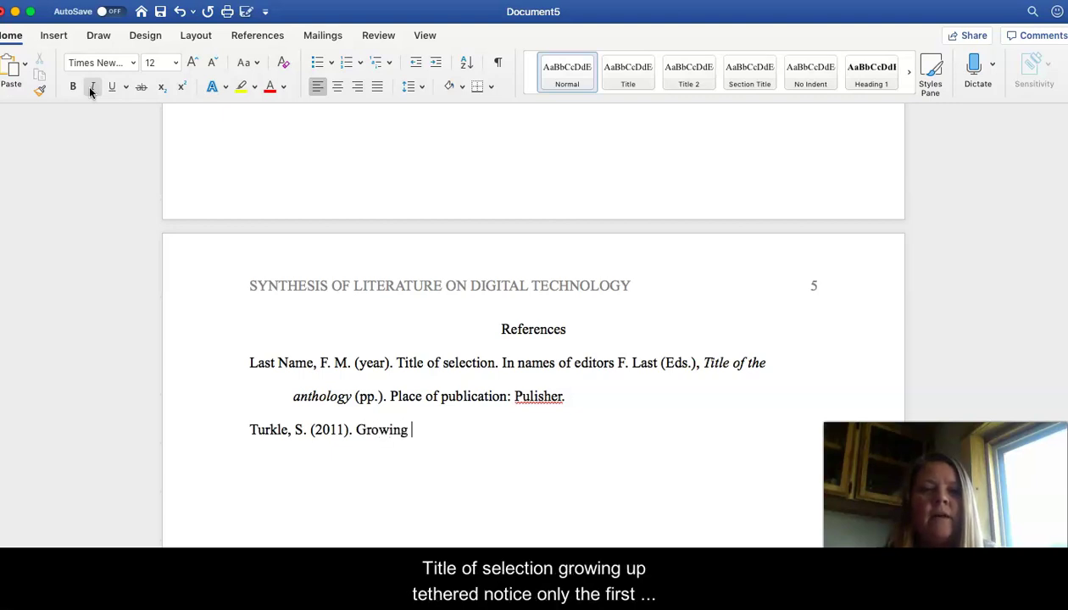
pyautogui.write('up tethere')
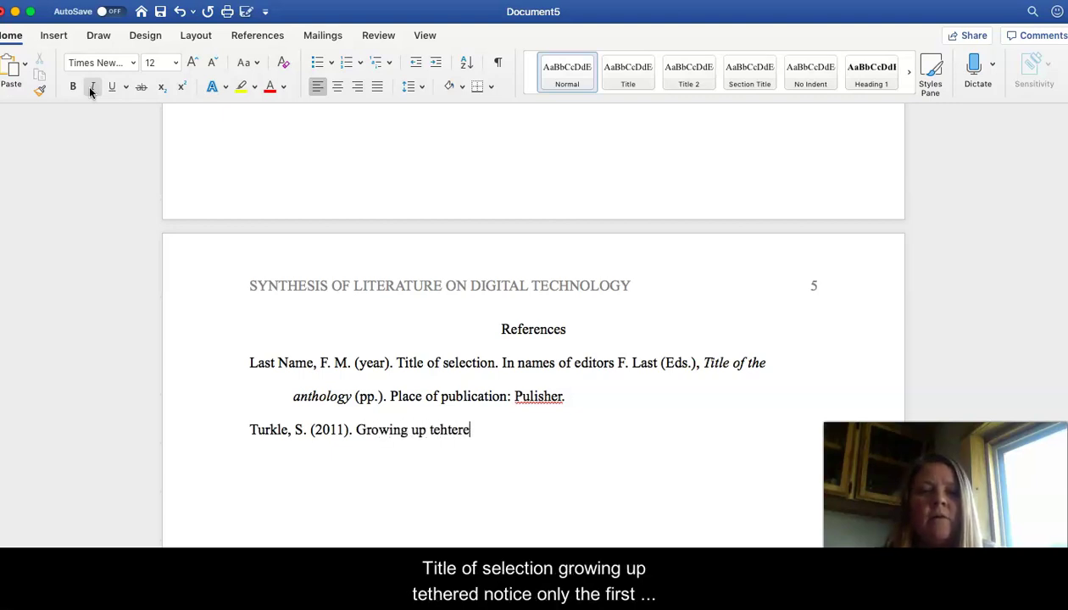
pyautogui.press('BackSpace')
pyautogui.press('BackSpace')
pyautogui.press('BackSpace')
pyautogui.press('BackSpace')
pyautogui.press('BackSpace')
pyautogui.write('the')
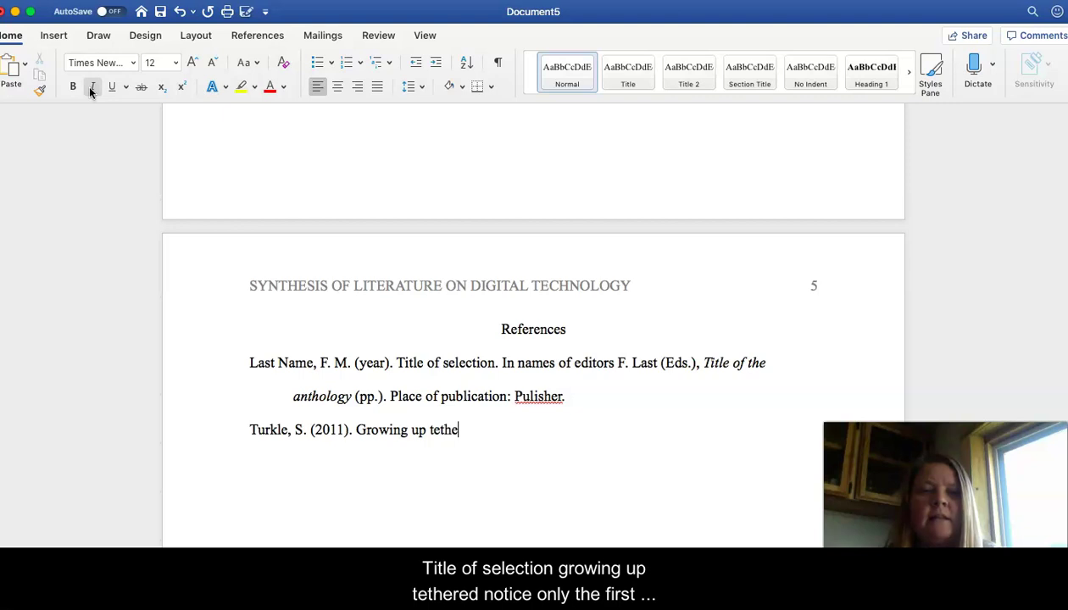
pyautogui.write('red. I')
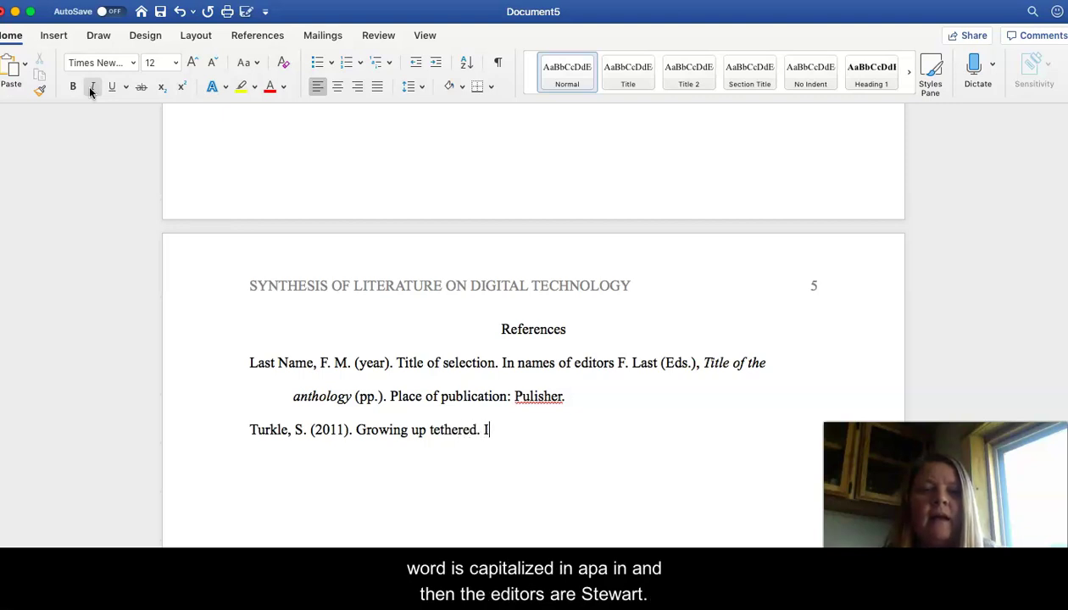
pyautogui.write('n S')
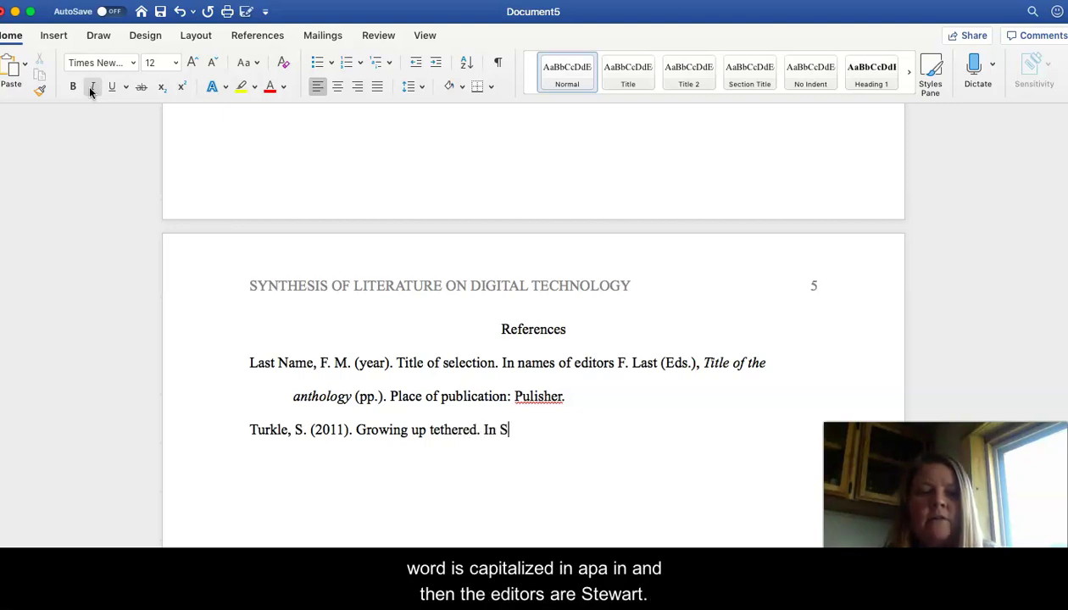
pyautogui.write('. Greene ')
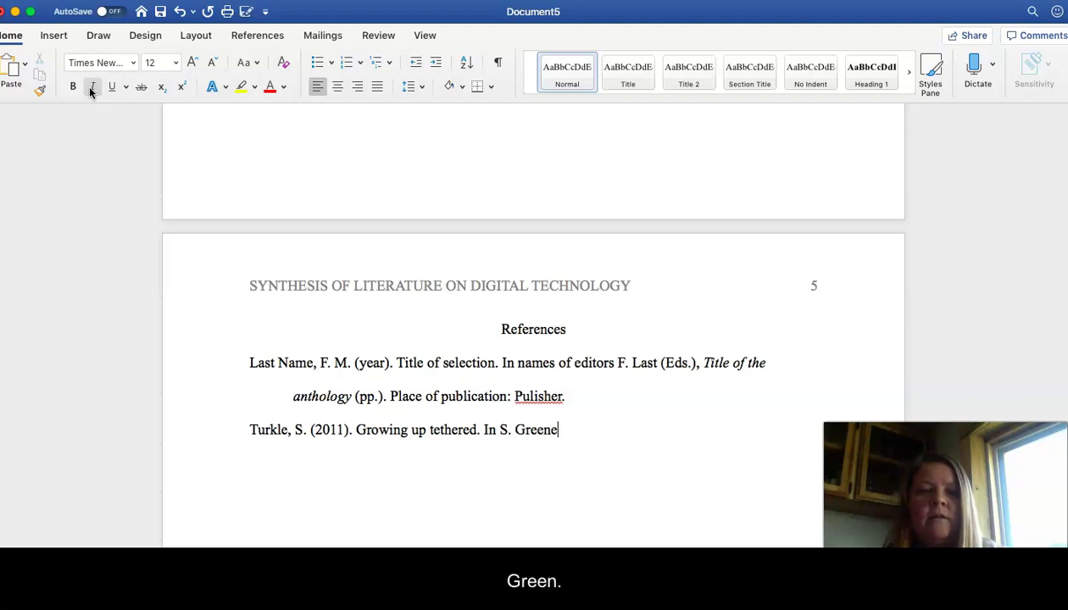
pyautogui.write('& A')
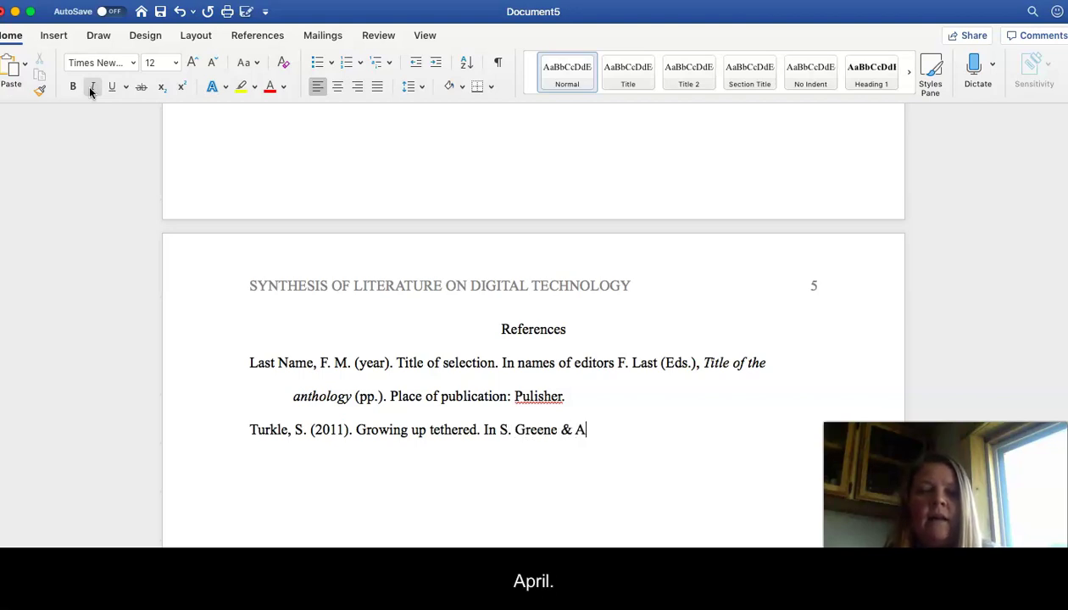
pyautogui.write('. Lidinsk')
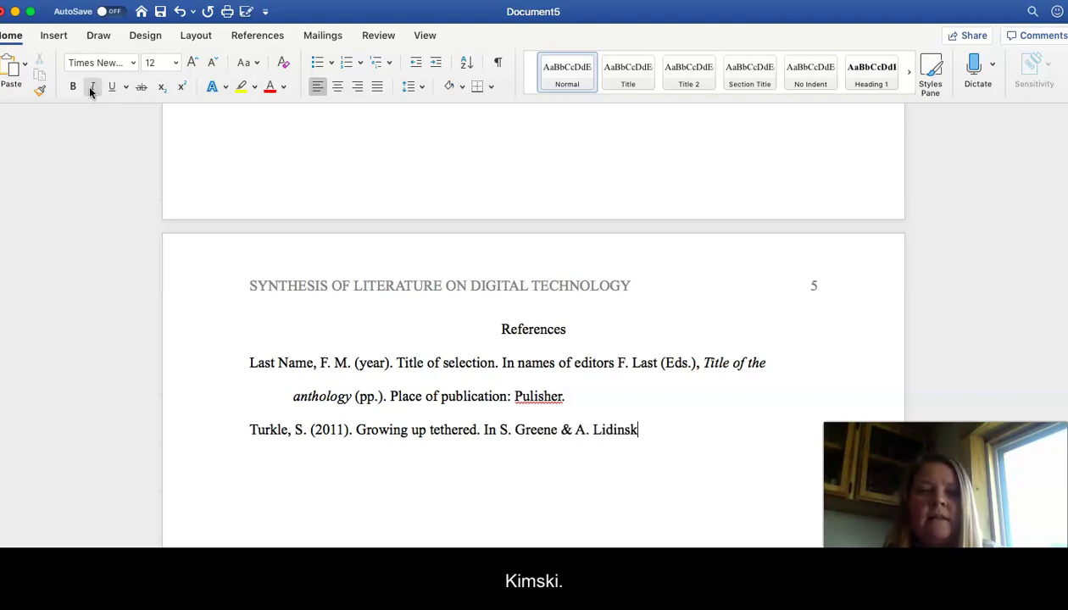
pyautogui.write('y (E')
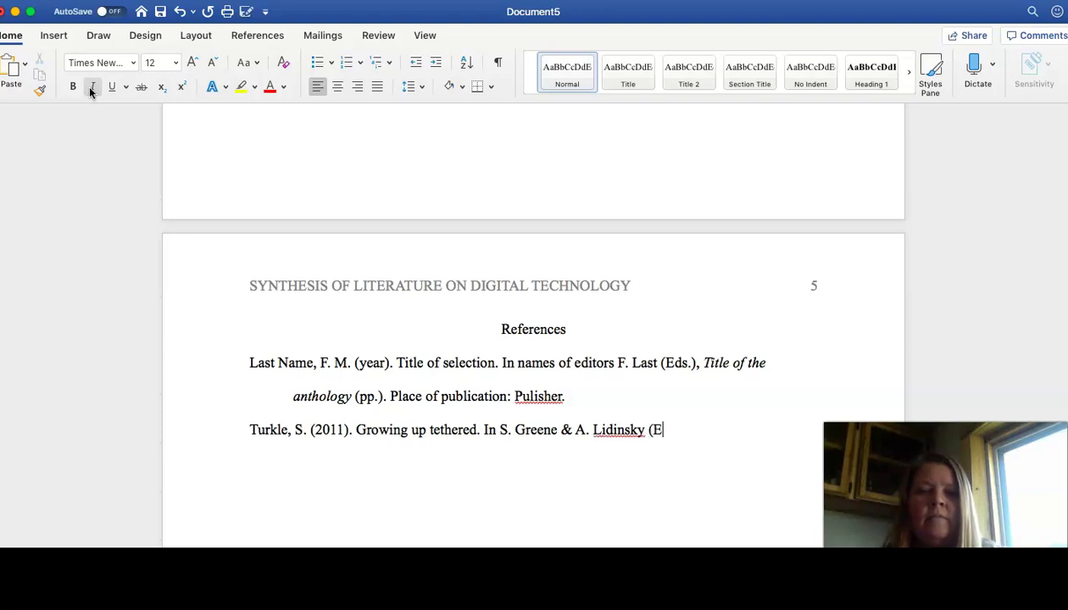
pyautogui.write('ds.),')
# Step: Add italic 'From Inquiry to Academic Writing', '(pp. 578-592).' and 'Boston, MA: Bedford/St. Martin'
pyautogui.click(94, 87)
pyautogui.write('Fr')
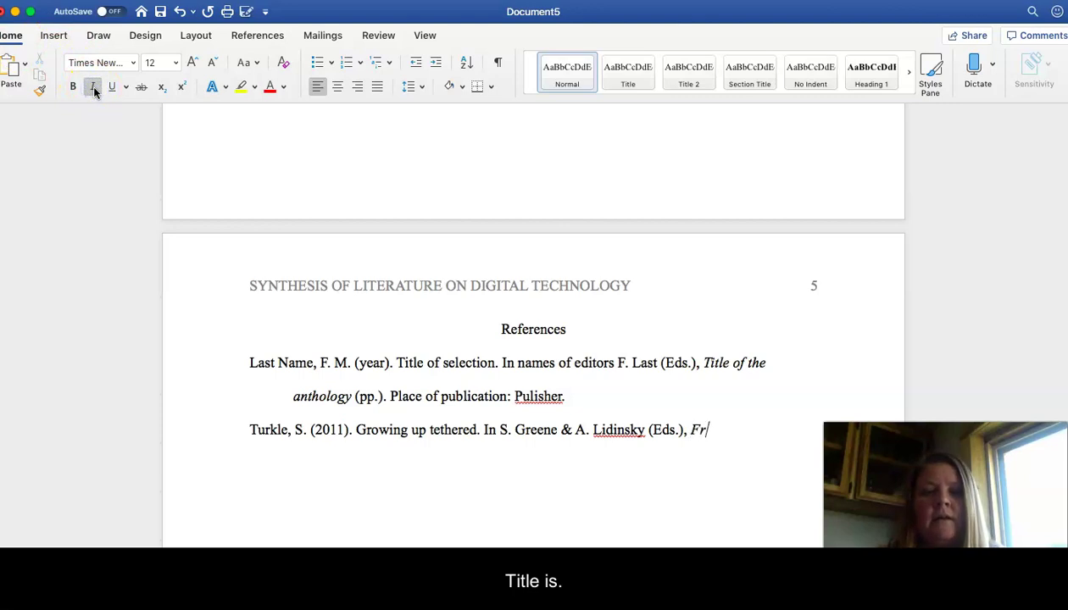
pyautogui.write('om Inquir')
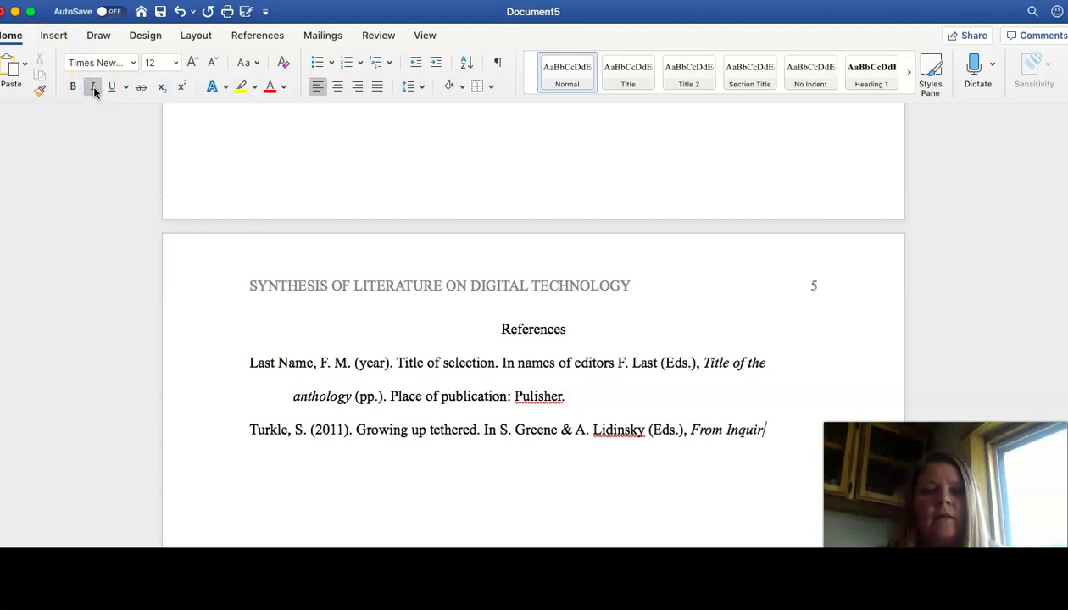
pyautogui.write('y to Acade')
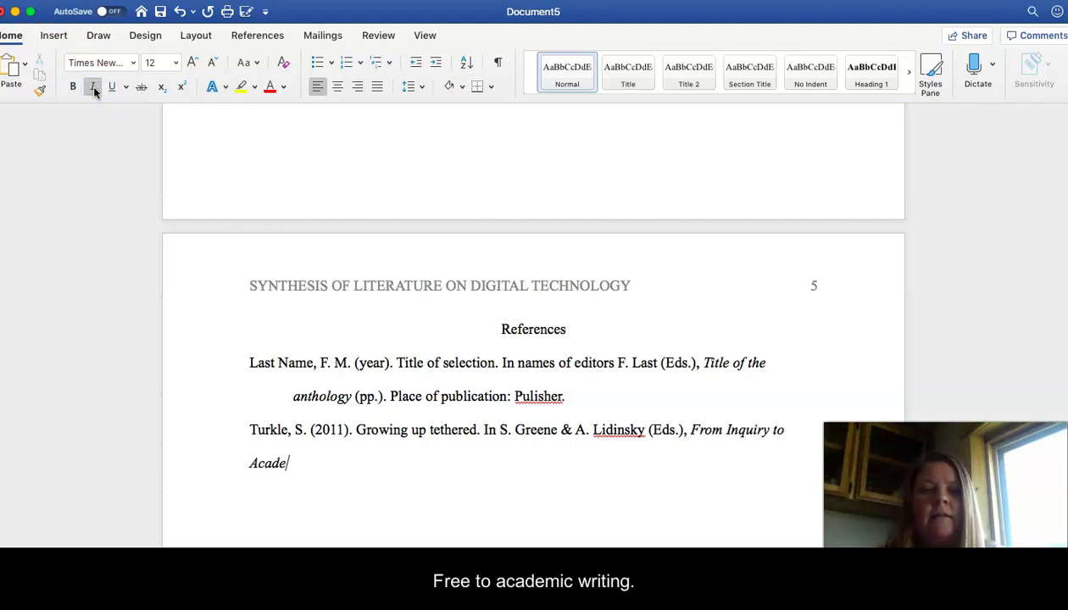
pyautogui.write('mic Writing')
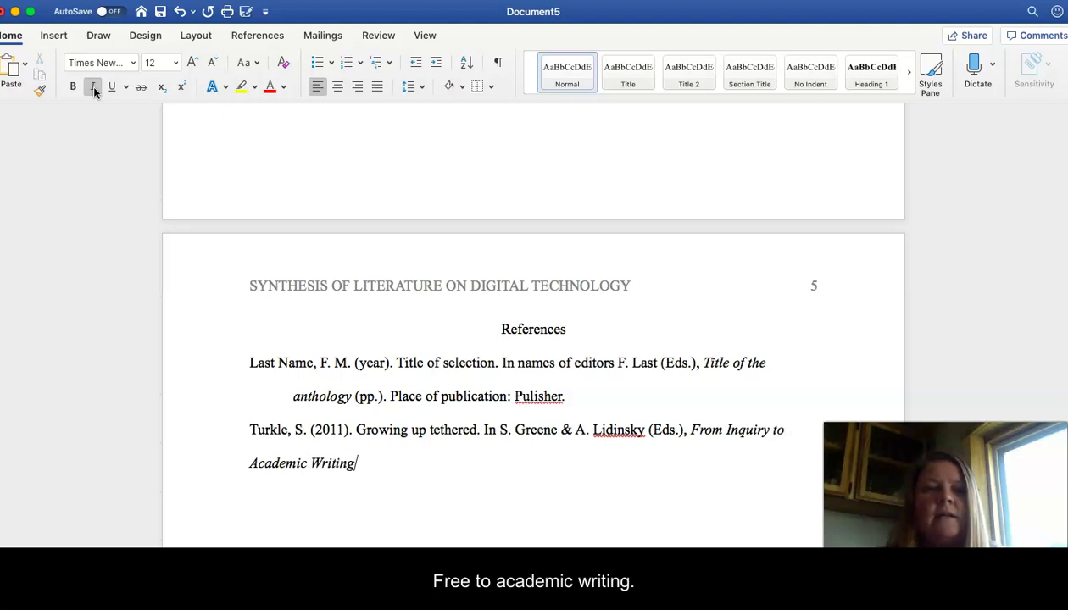
pyautogui.click(93, 87)
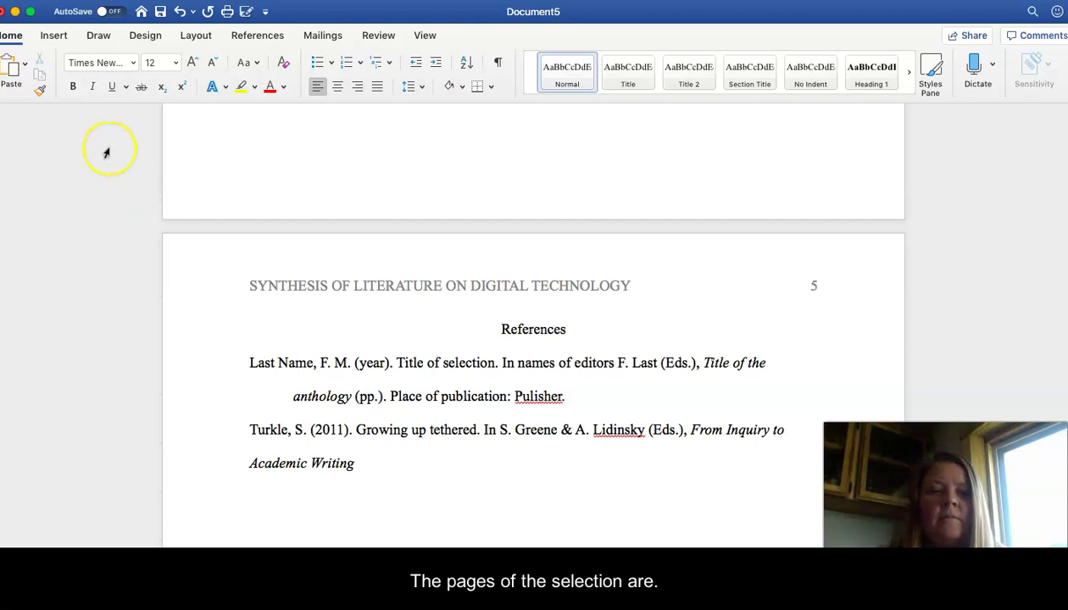
pyautogui.write('(pp.')
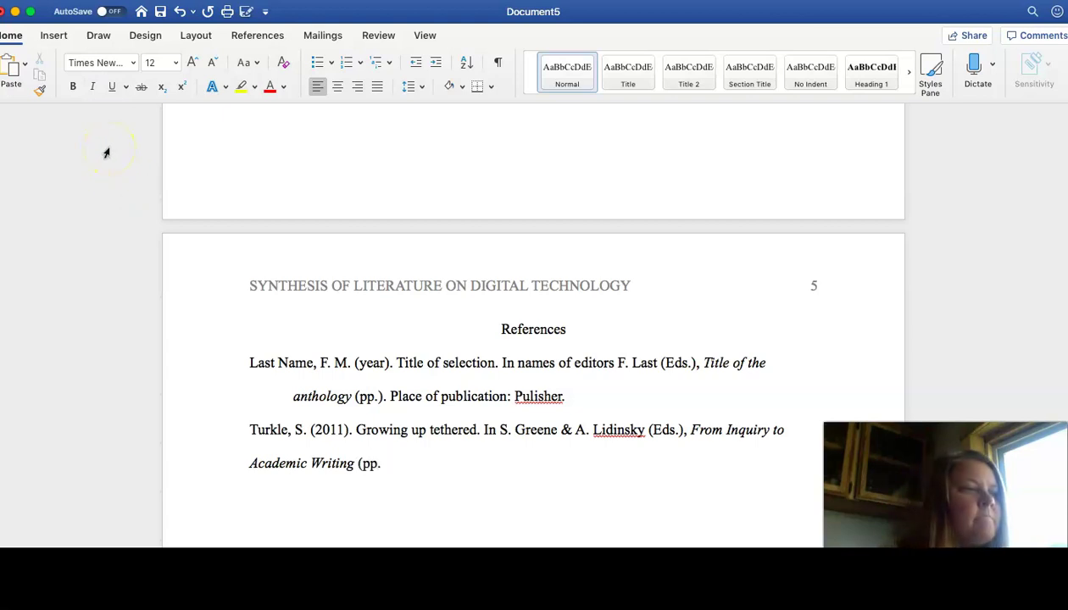
pyautogui.write(' 578-')
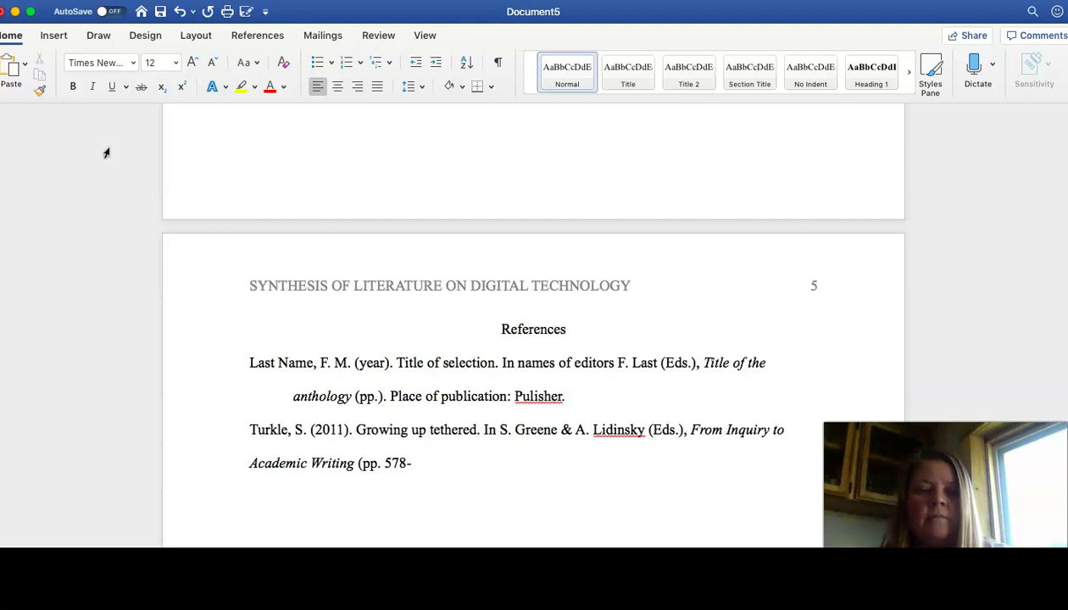
pyautogui.write('592')
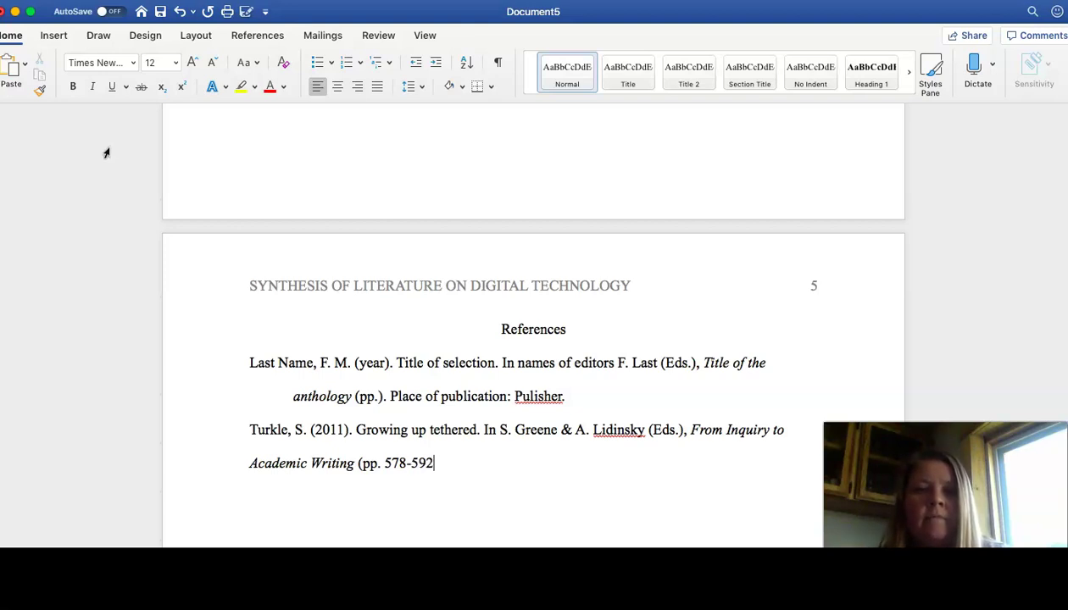
pyautogui.write(').')
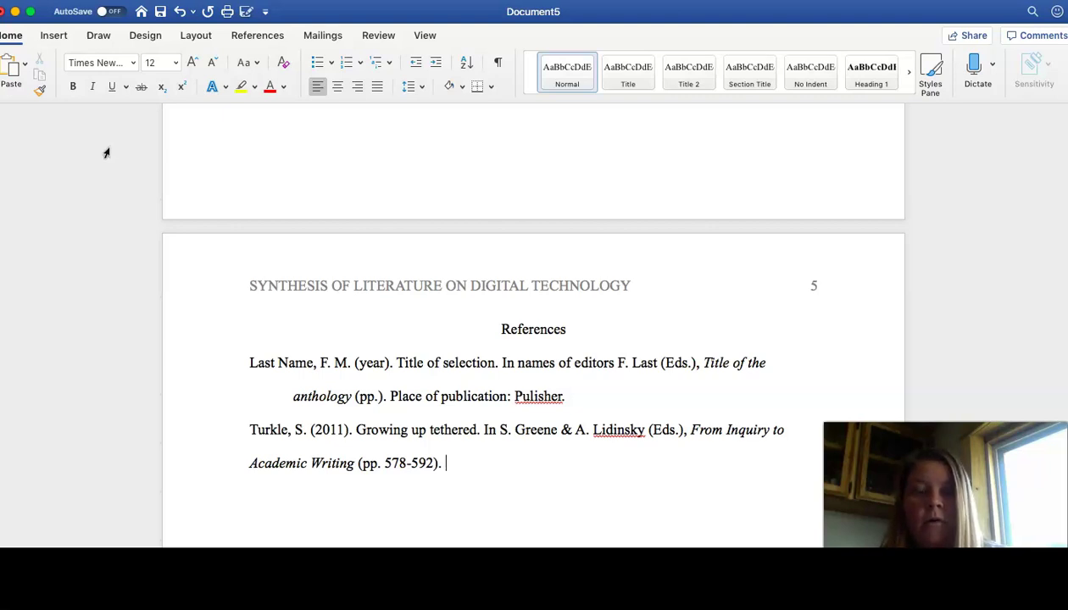
pyautogui.write('Boston, MA')
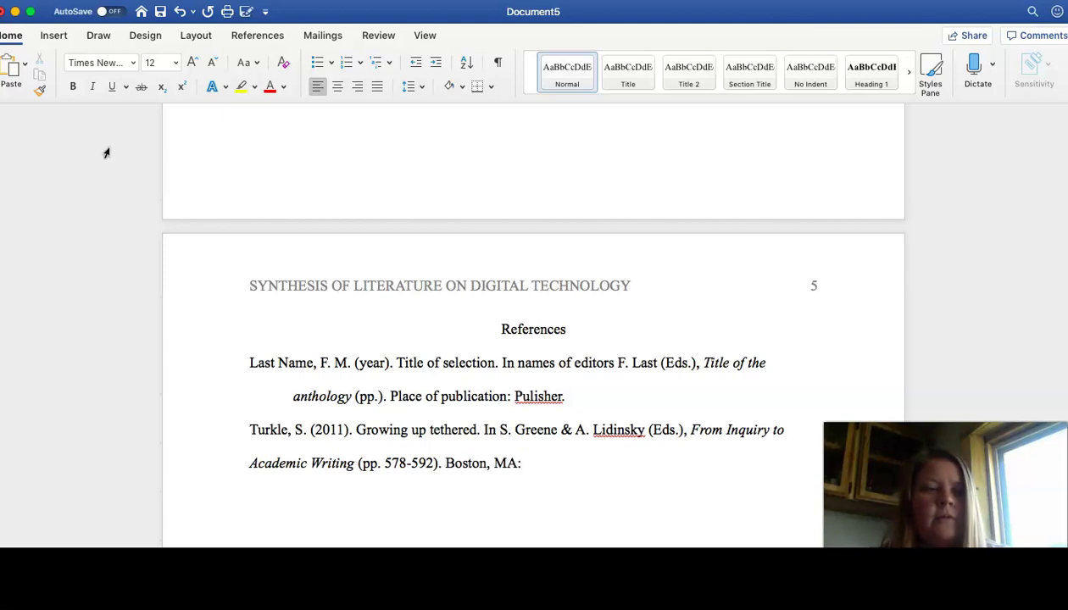
pyautogui.write(': Be')
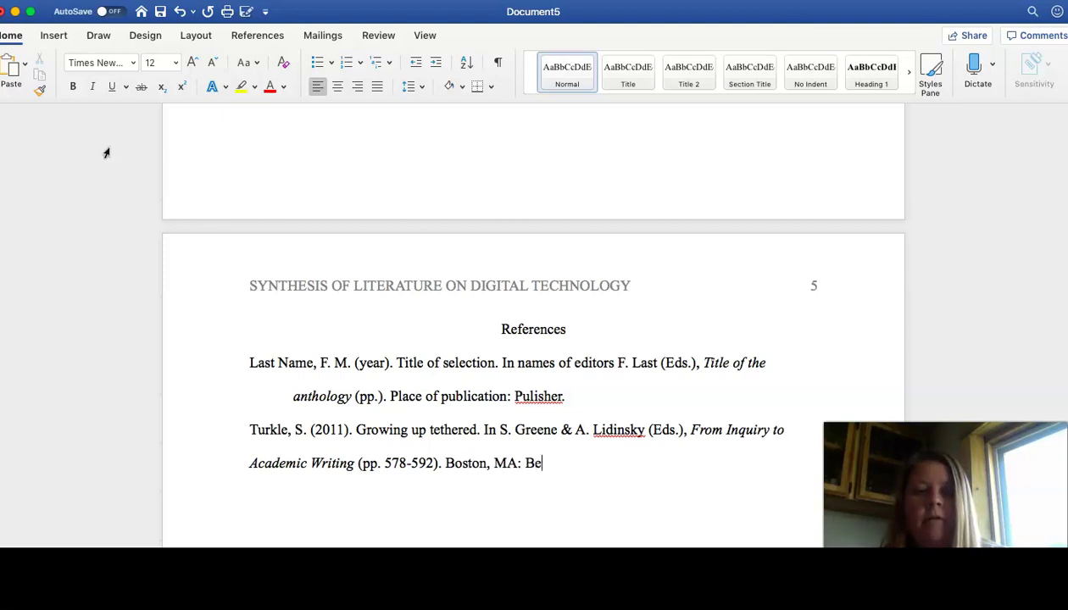
pyautogui.write('dford/')
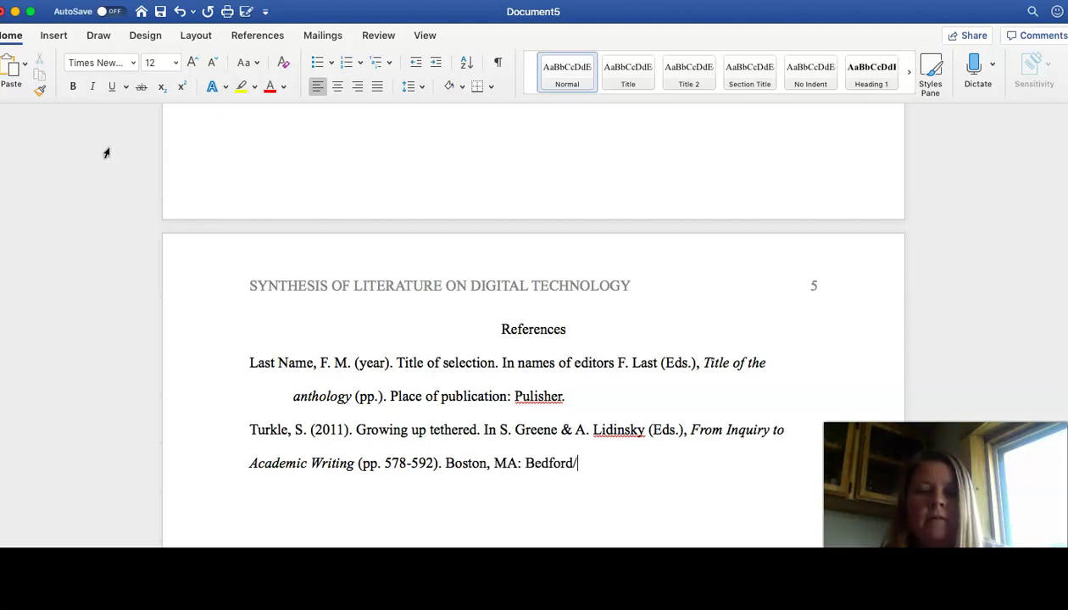
pyautogui.write('St. Martin’s.')
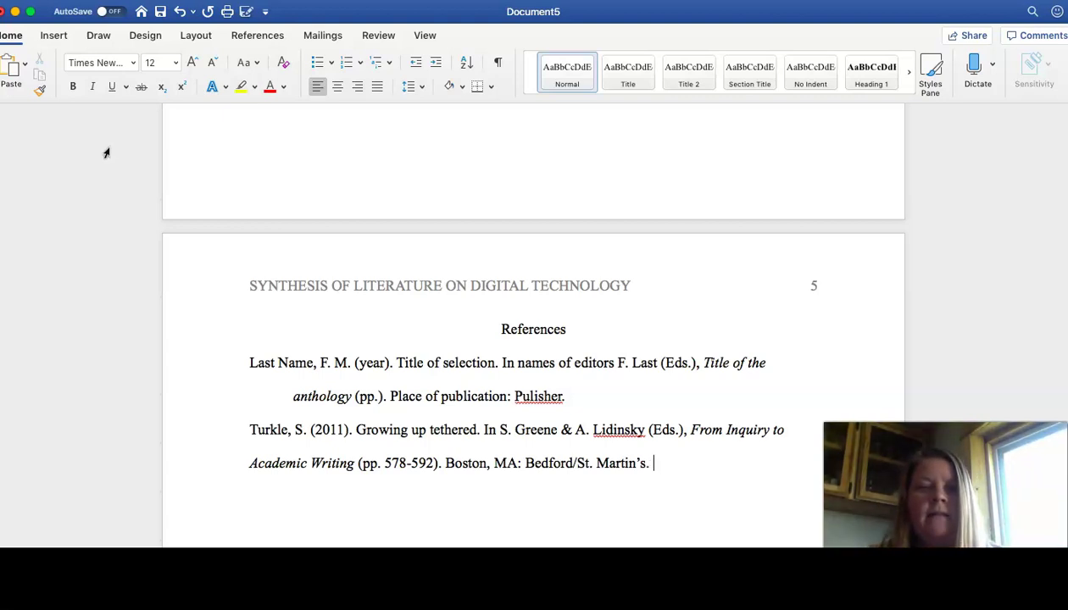
# Step: Join the Turkle reference into one flush-left paragraph with its second line Tab-indented
pyautogui.click(250, 465)
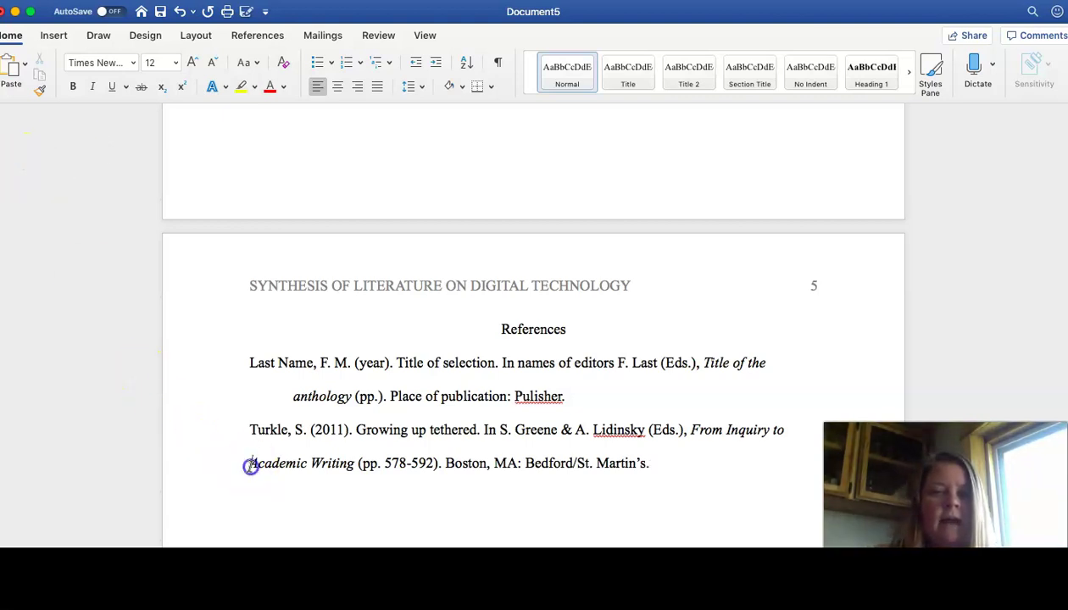
pyautogui.press('BackSpace')
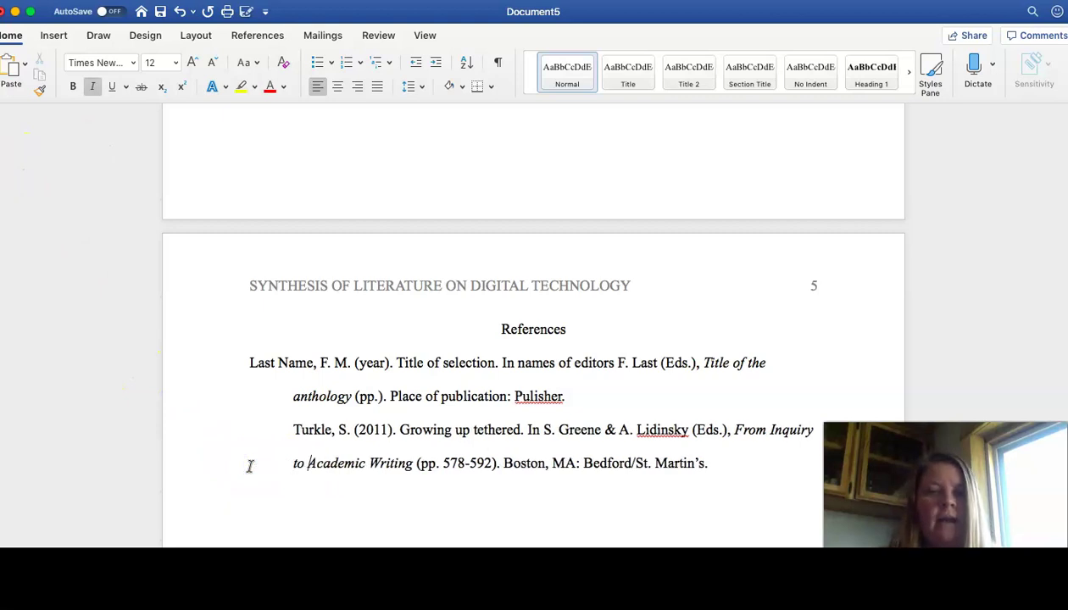
pyautogui.click(277, 434)
pyautogui.press('BackSpace')
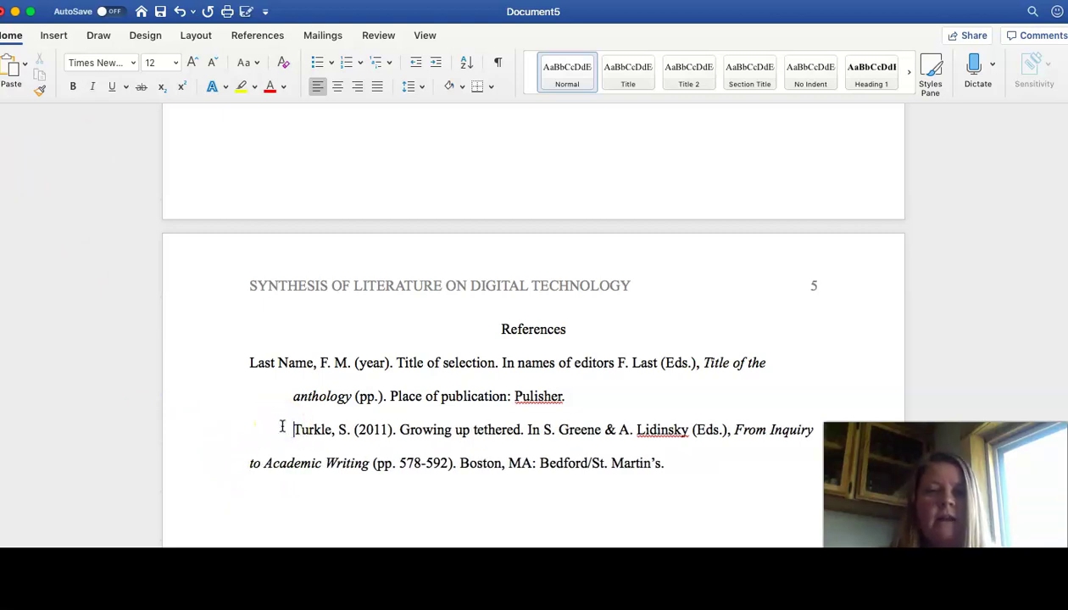
pyautogui.press('BackSpace')
pyautogui.click(251, 463)
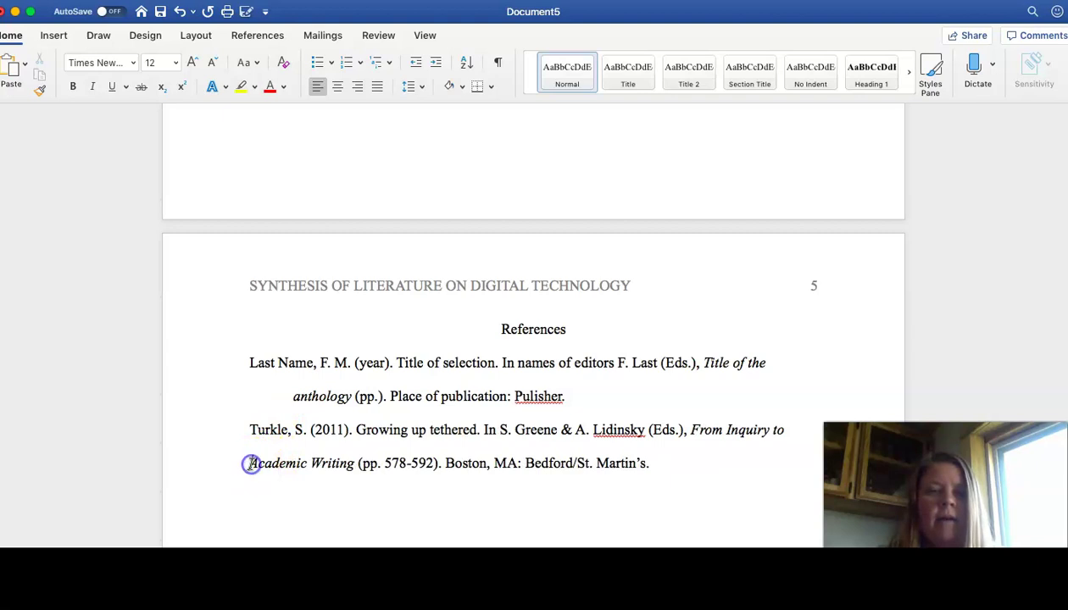
pyautogui.press('Tab')
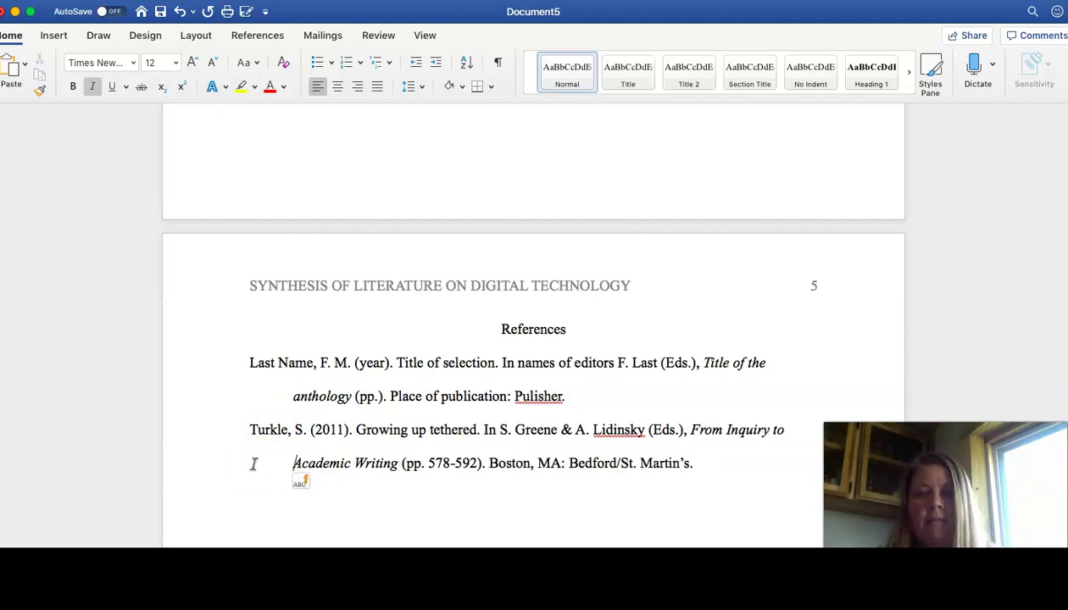